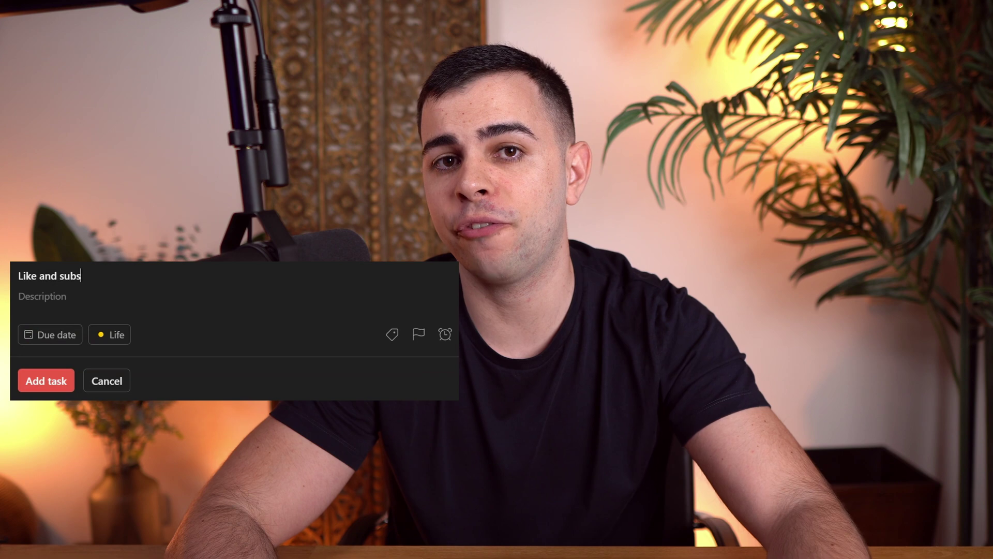
Make Like and subscribe due in 5 min with the 10_min label, Life project and priority 1.
text(5 min @10)
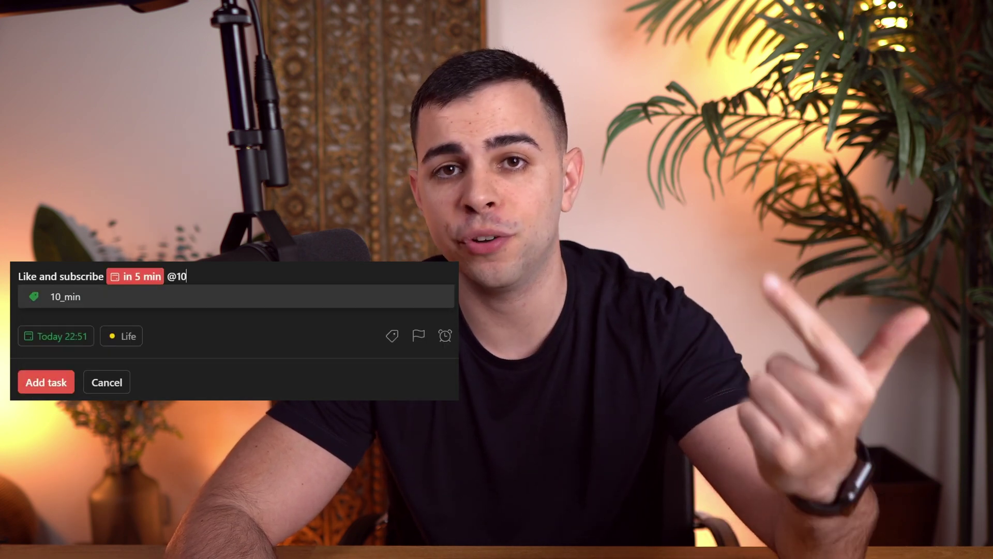
key(Return)
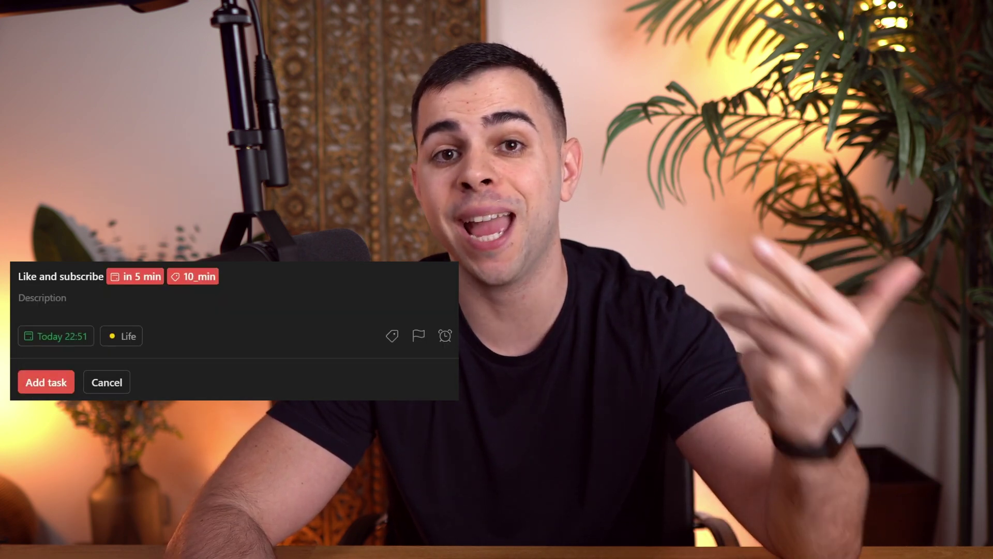
text(#Lifep1)
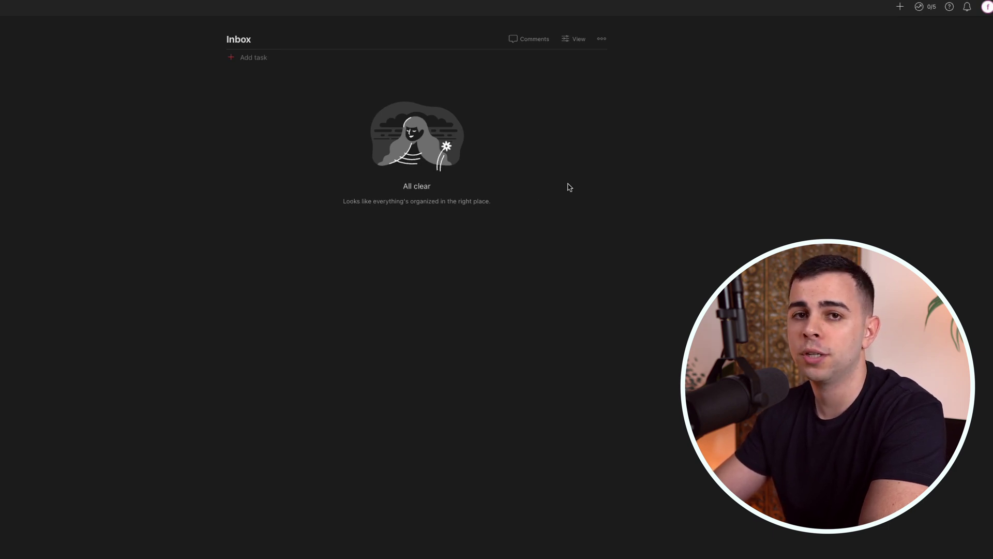
Go to the Advanced page of Todoist's settings from the account menu.
click(987, 8)
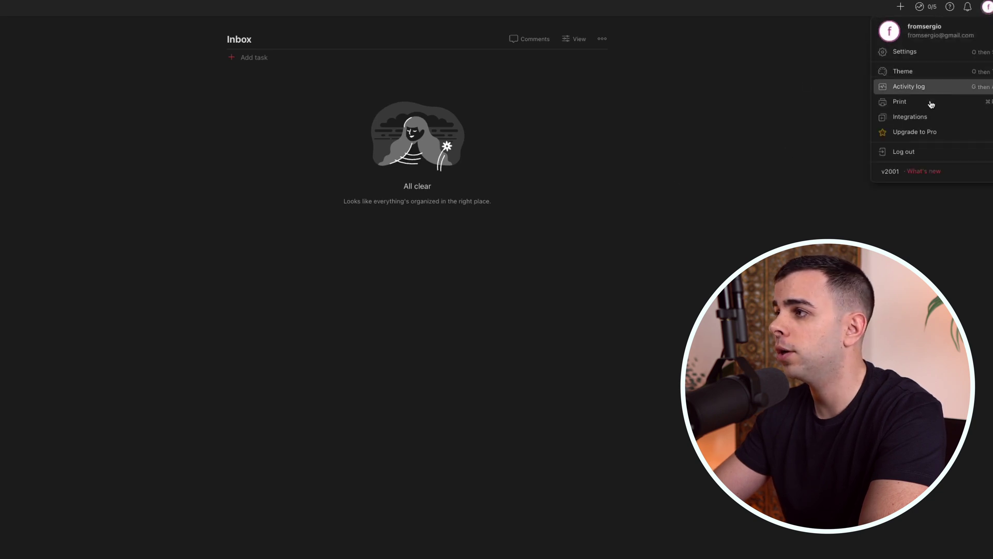
click(926, 52)
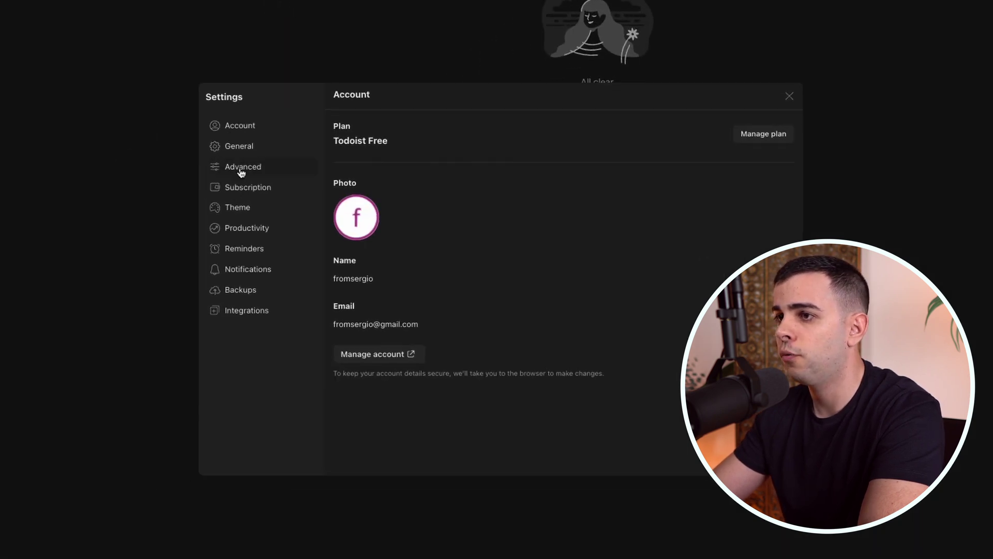
click(239, 171)
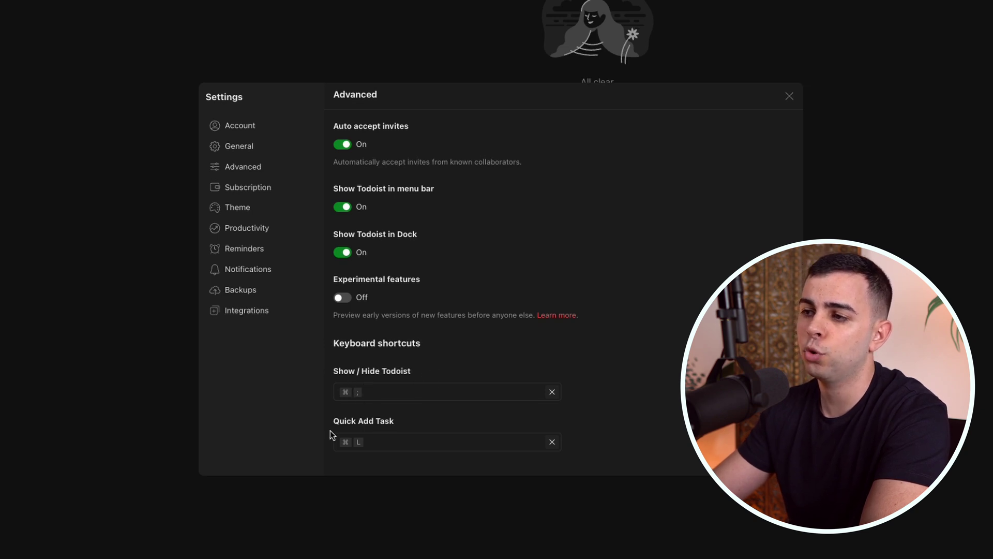
Record Ctrl+Space as the Quick Add Task shortcut, close Settings and test the shortcut.
click(393, 445)
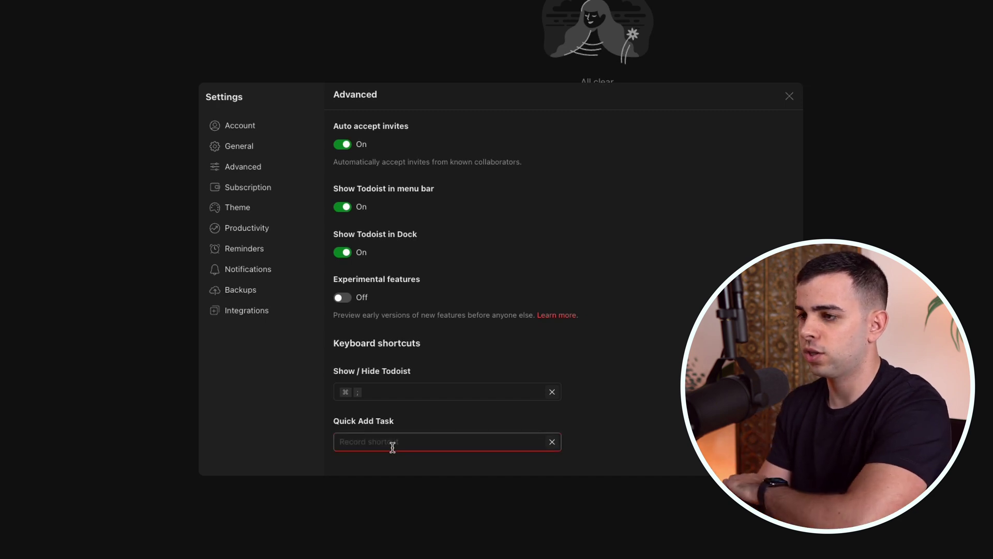
key(ctrl)
key(ctrl+space)
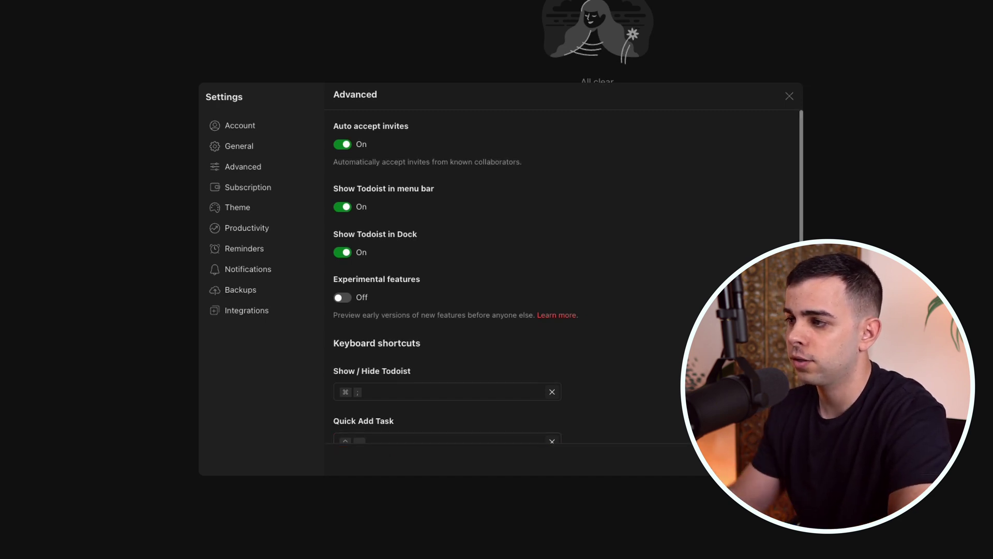
scroll(575, 421, down, 1)
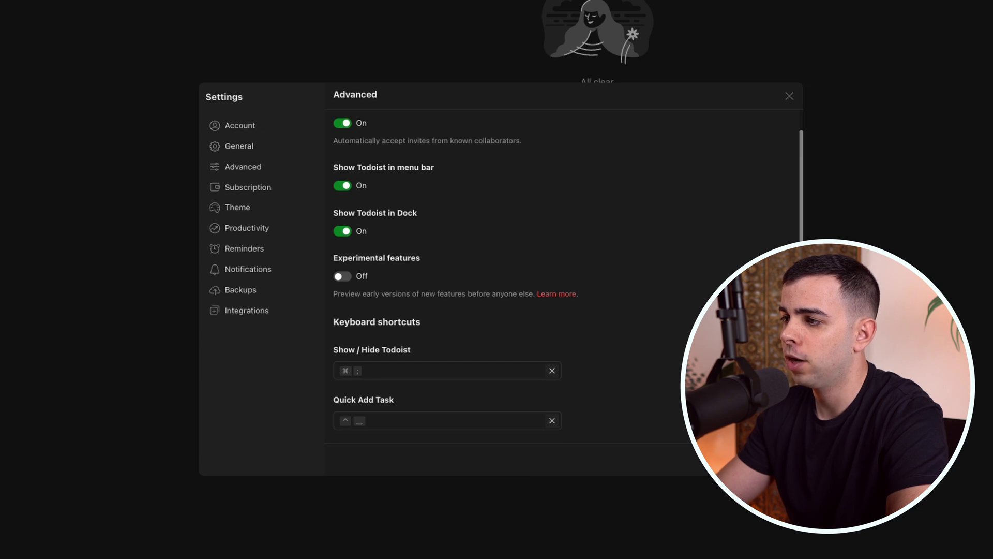
scroll(566, 285, up, 1)
key(Escape)
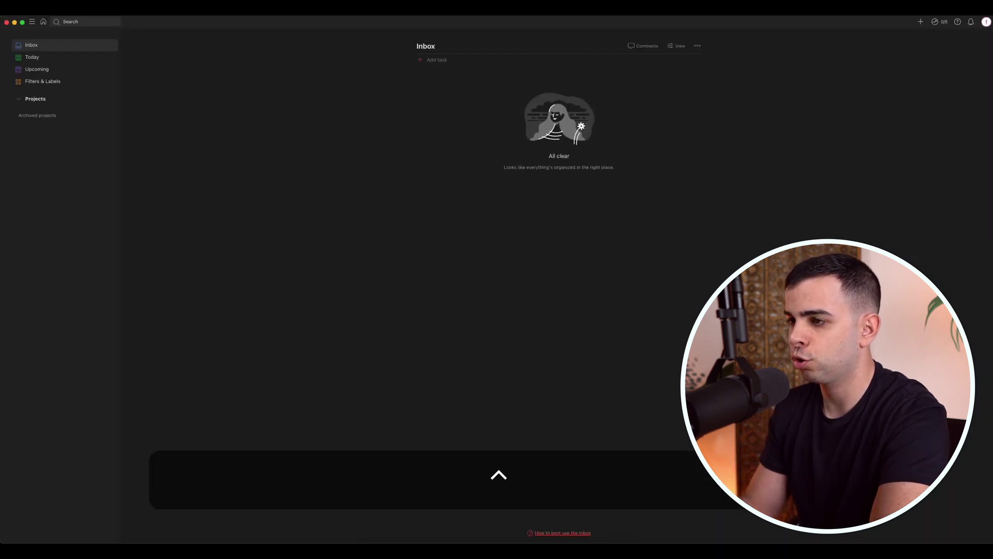
key(ctrl+space)
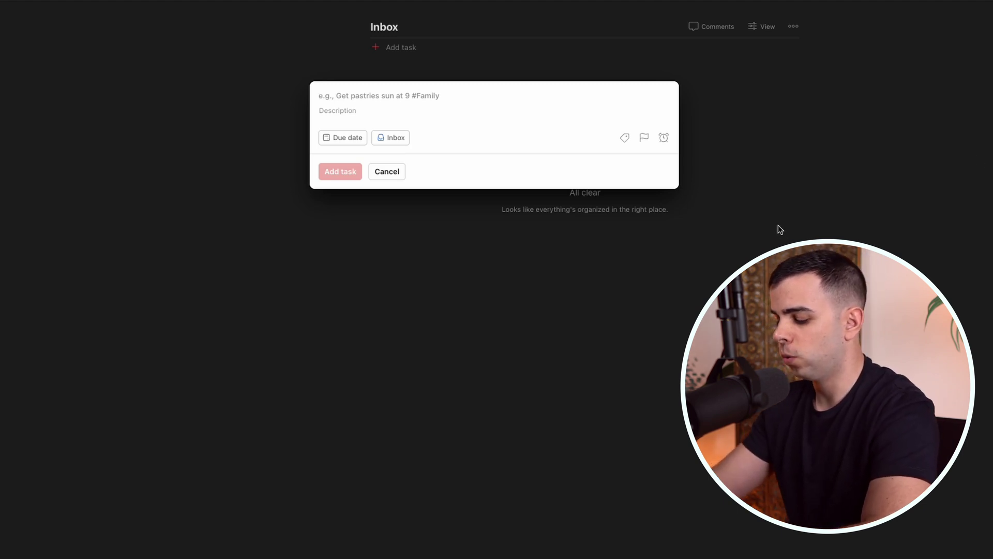
Quick-add the task 'Water the plants' to the Inbox.
text(Water th)
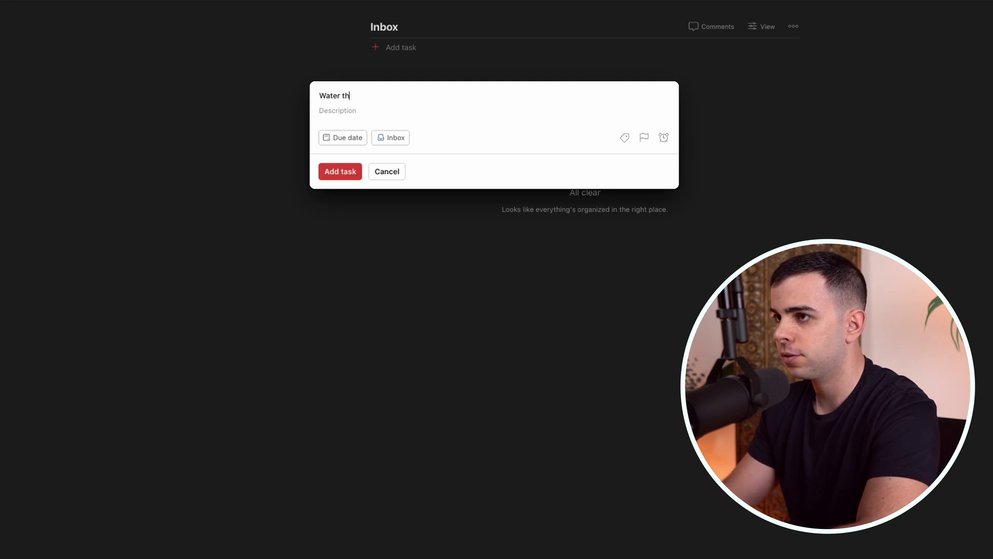
text(e plants)
key(Return)
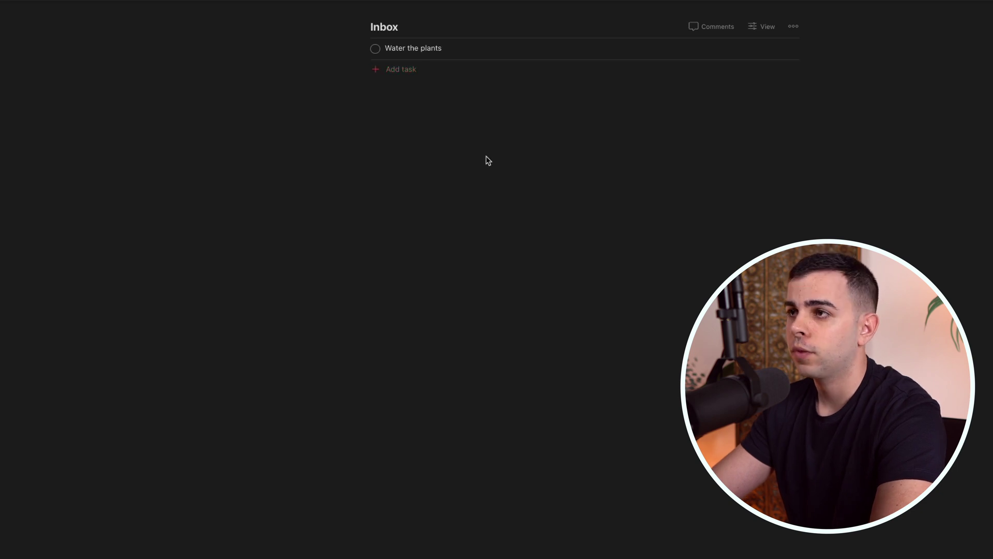
Set Water the plants to recur 'everyday at 2pm' through its title, replacing the trial 'tom 4pm'.
click(435, 49)
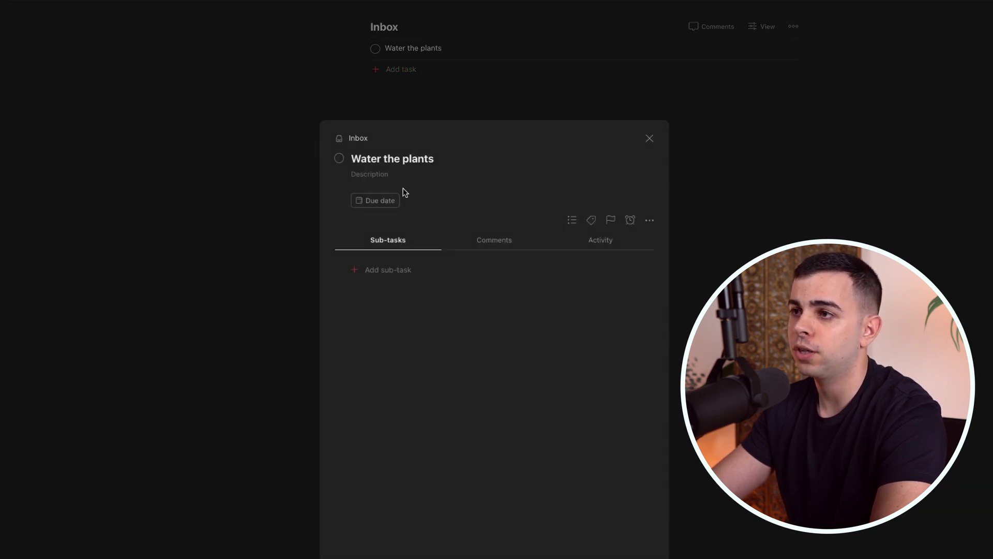
click(392, 201)
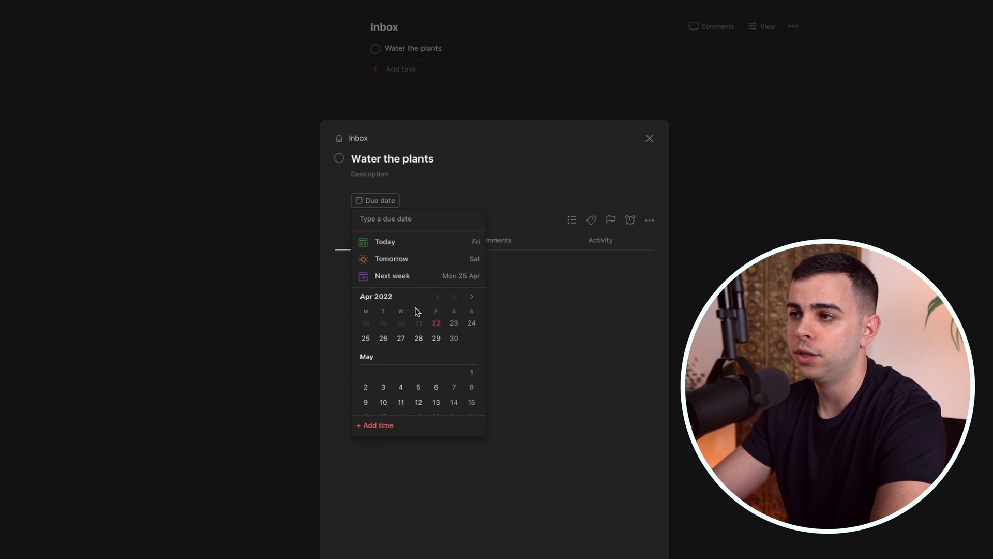
click(455, 159)
click(464, 162)
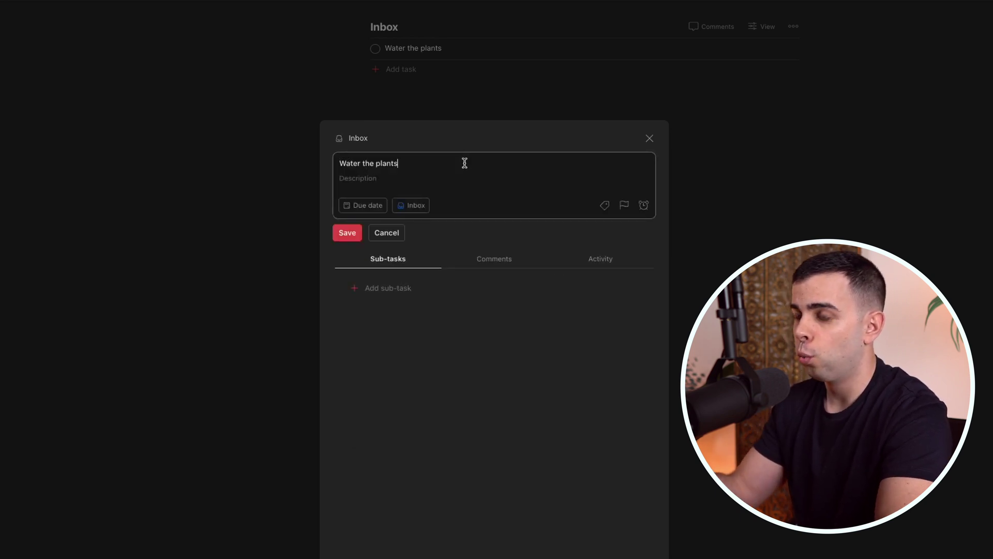
text(tom)
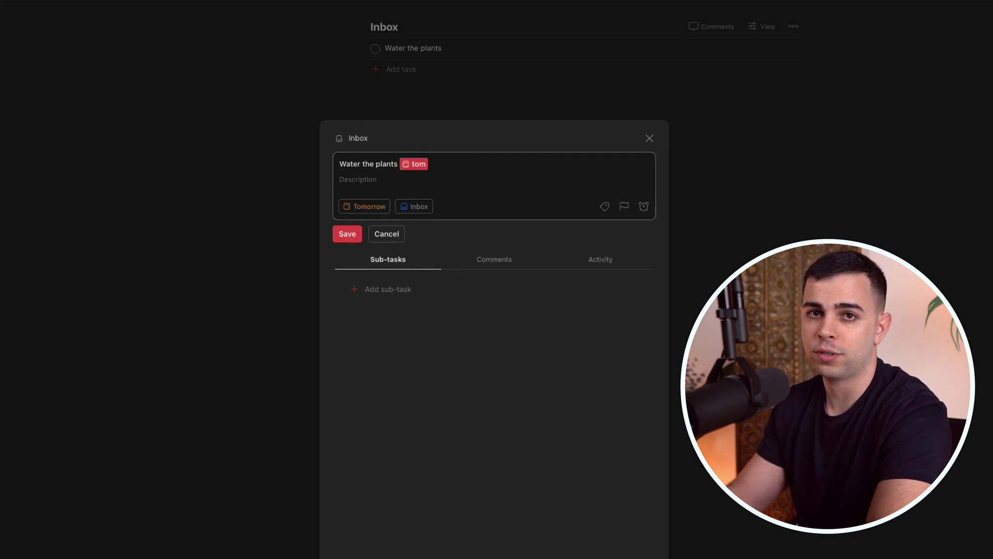
text( 4pm)
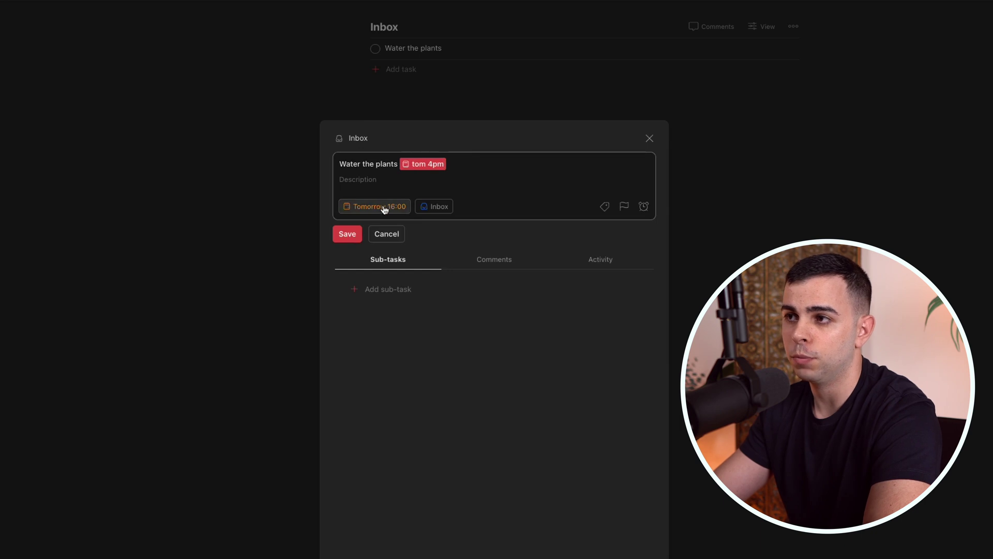
key(BackSpace)
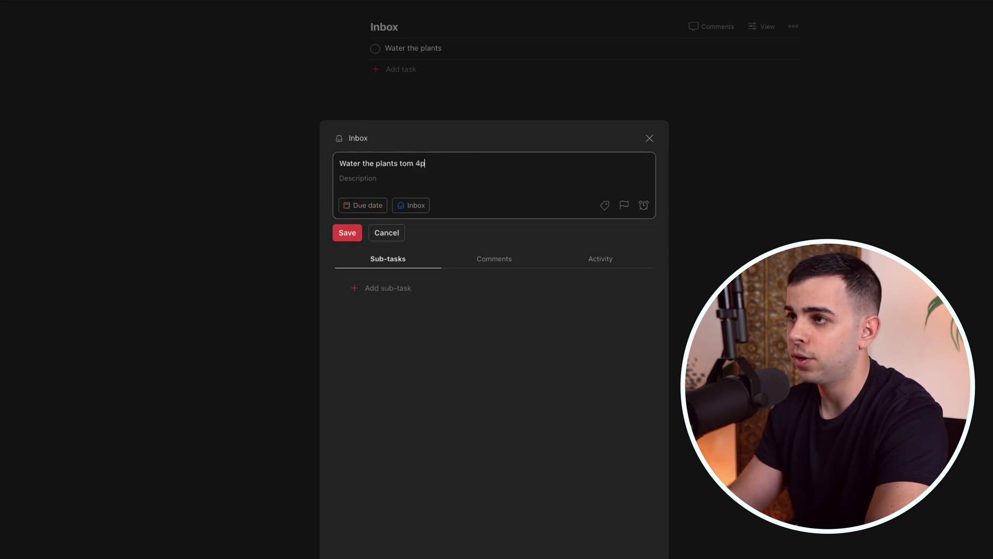
key(BackSpace)
key(BackSpace)
key(BackSpace)
text(e)
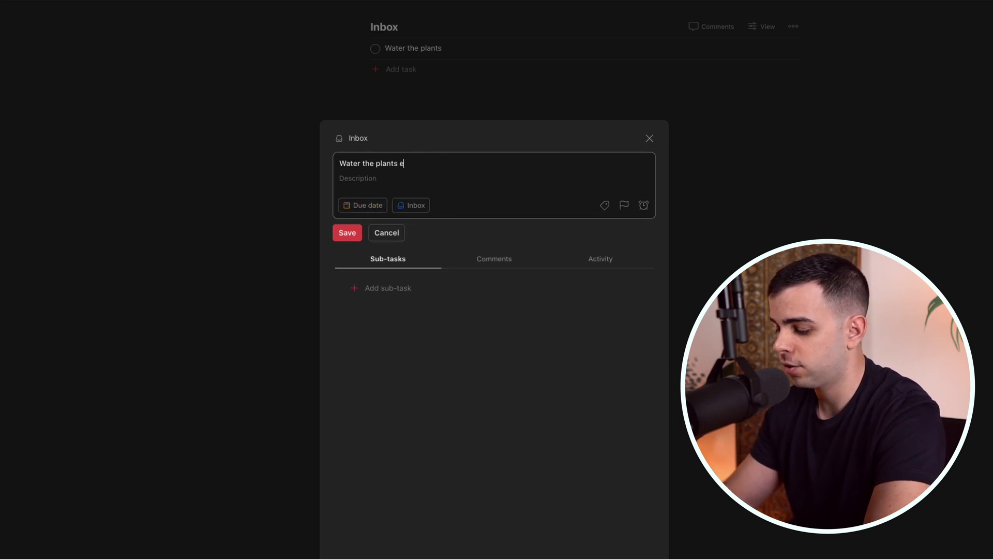
text(veryday at 2)
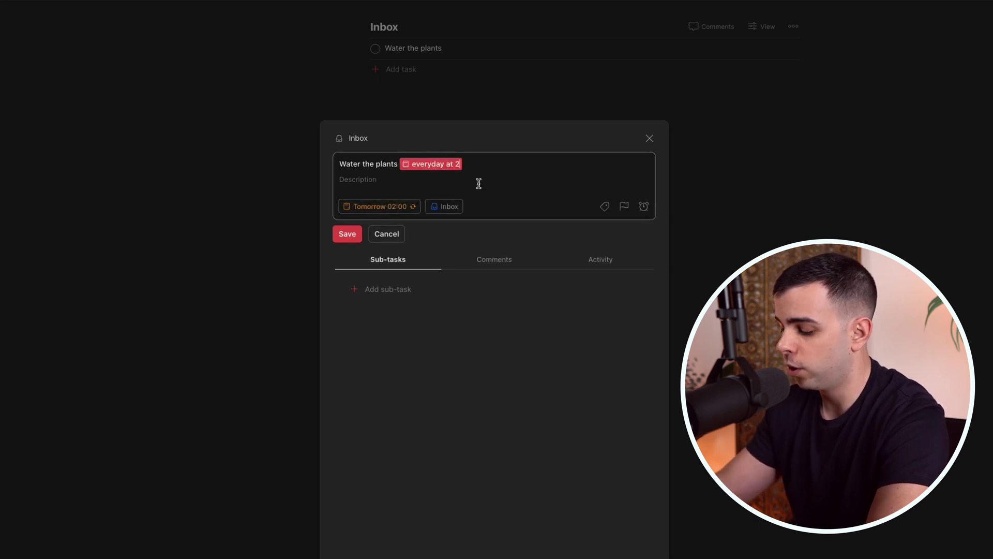
text(pm)
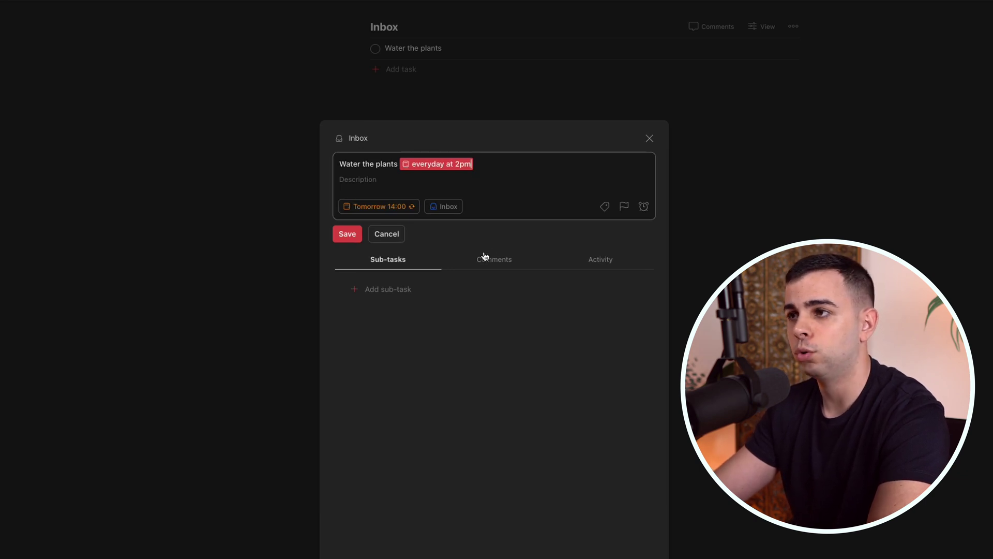
key(Return)
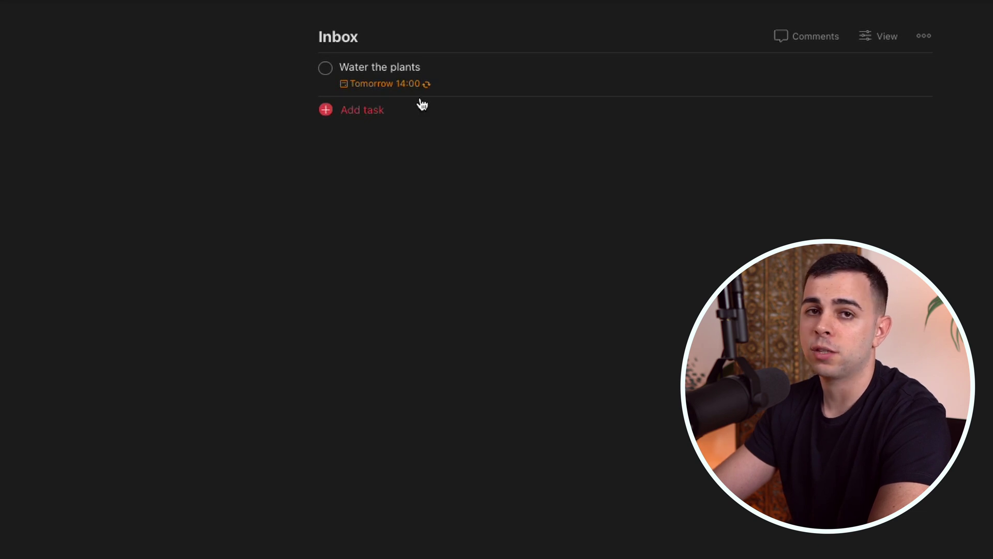
mouse_move(391, 91)
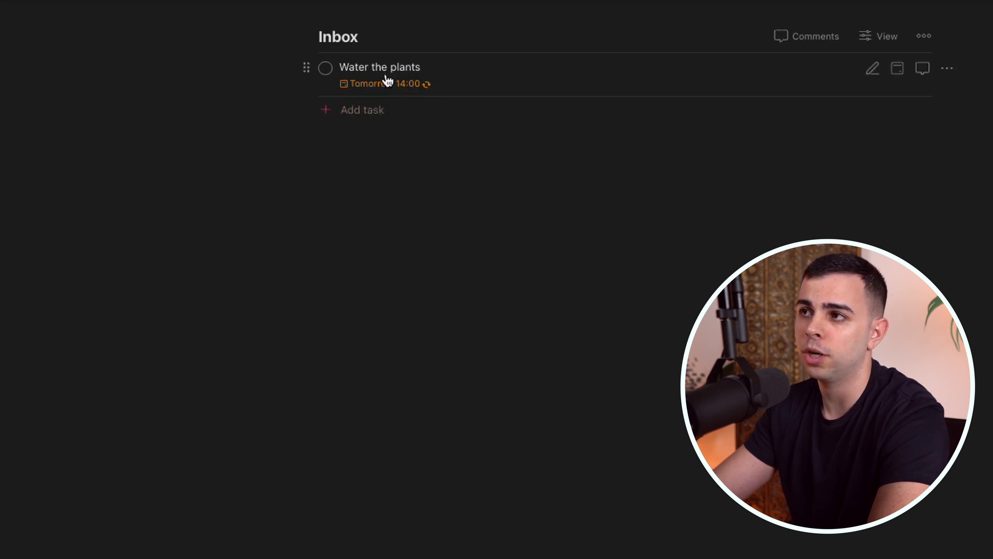
click(388, 81)
Reschedule Water the plants with 'this sat at 4pm', discarding the end-of-month and monthly dates.
click(395, 76)
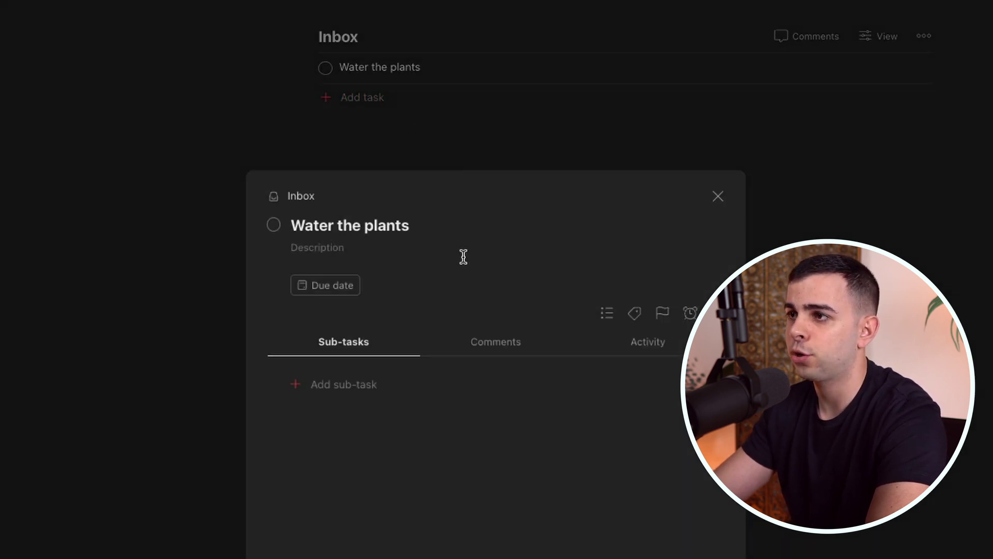
click(462, 236)
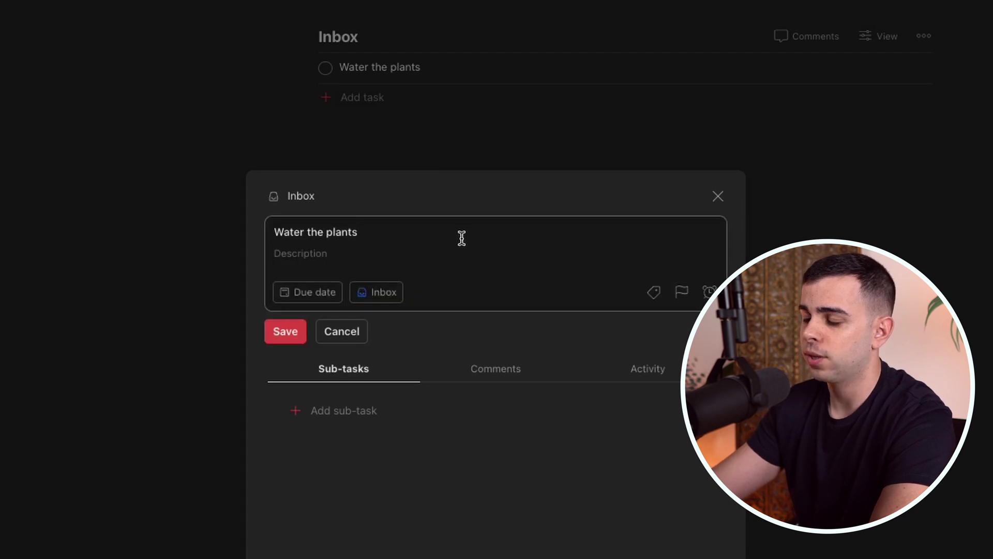
text(at th)
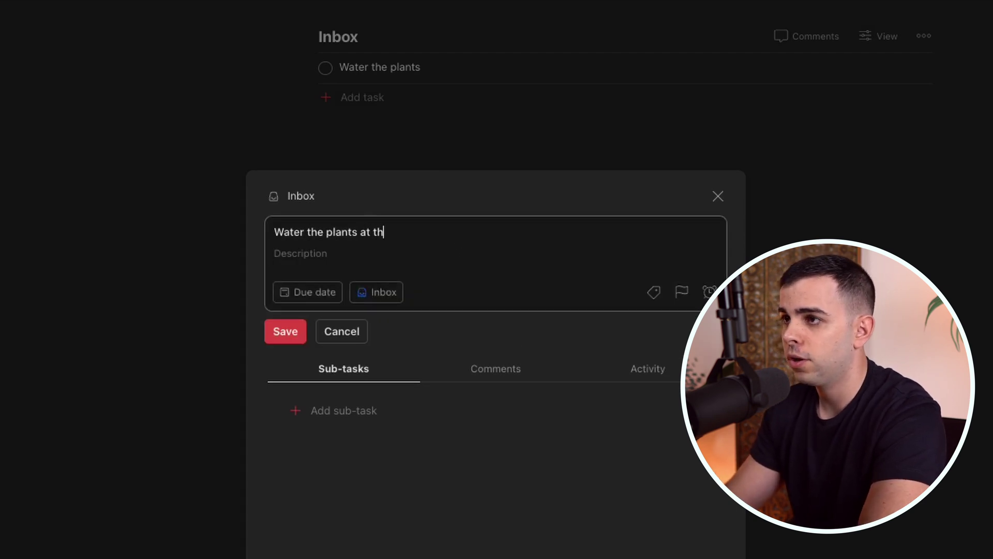
text(e end of the month)
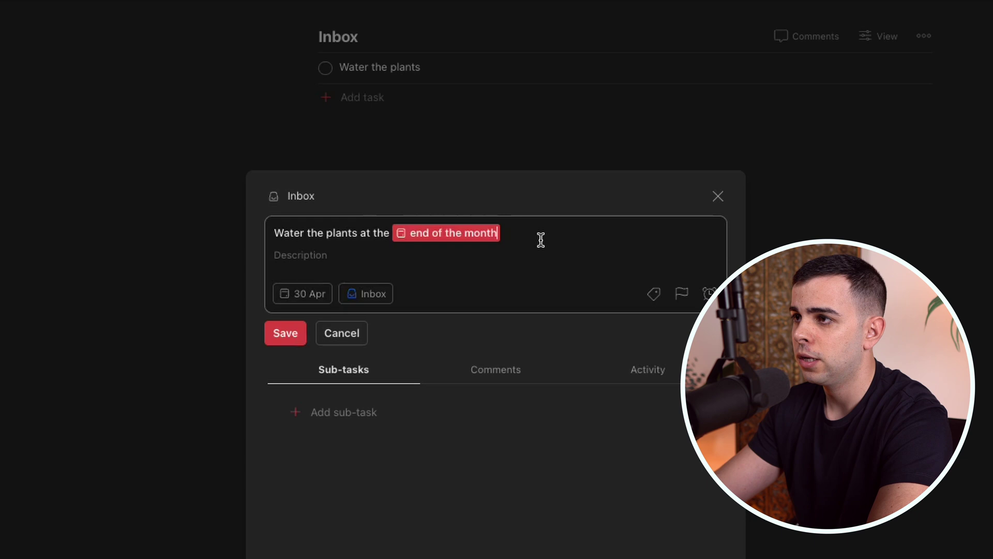
key(BackSpace)
key(BackSpace)
key(BackSpace)
key(BackSpace)
key(BackSpace)
key(BackSpace)
key(BackSpace)
key(BackSpace)
key(BackSpace)
key(BackSpace)
key(BackSpace)
key(BackSpace)
key(BackSpace)
key(BackSpace)
key(BackSpace)
key(BackSpace)
key(BackSpace)
key(BackSpace)
key(BackSpace)
key(BackSpace)
text(on)
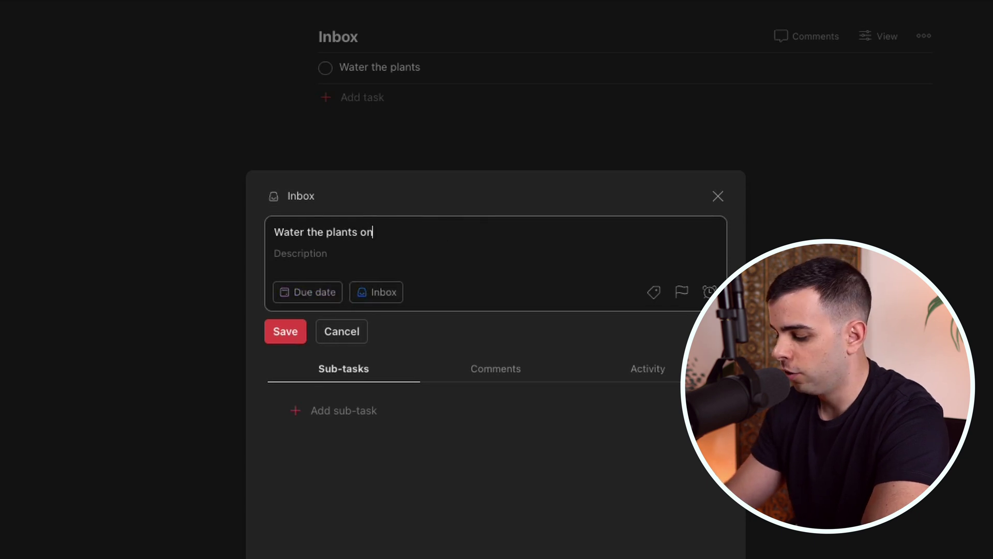
text( the 4th of ever)
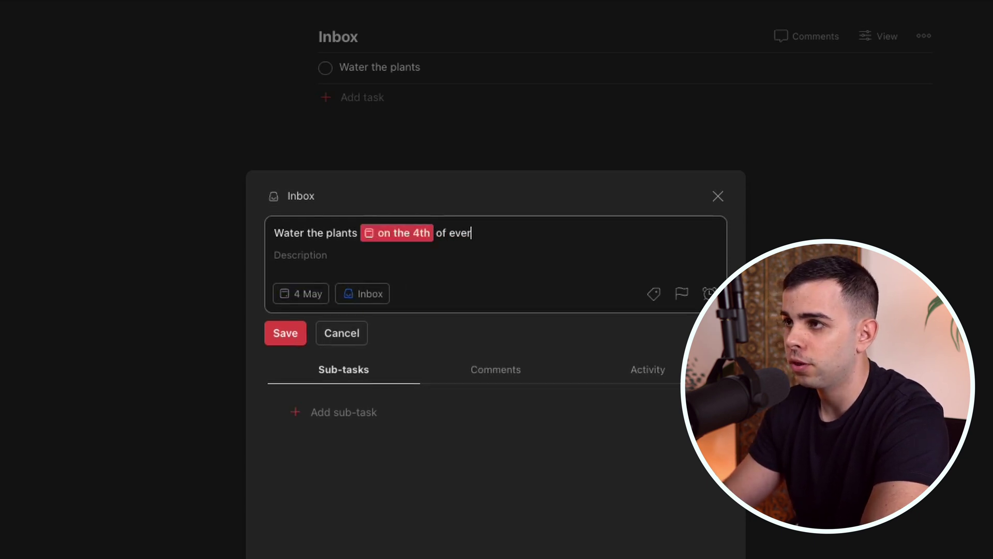
text(y month)
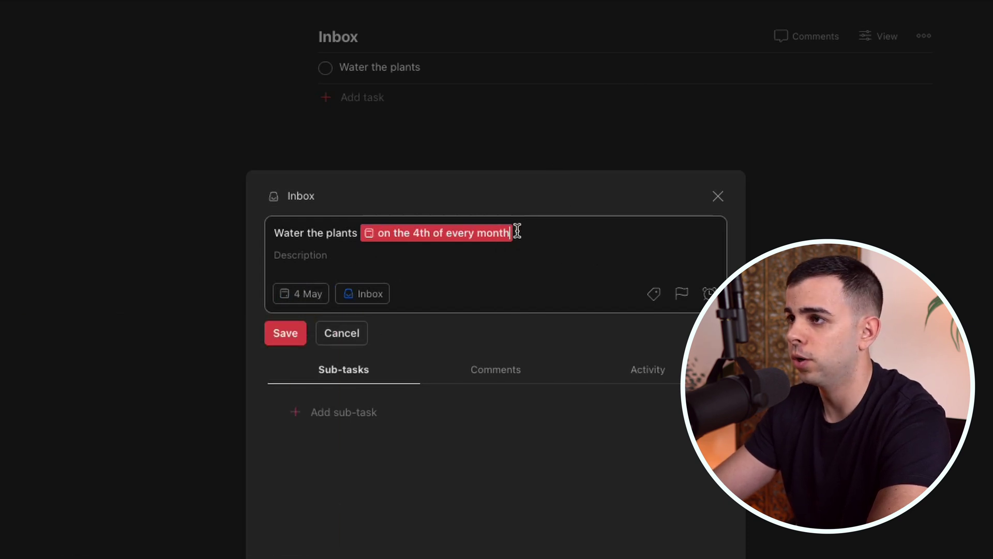
key(BackSpace)
key(BackSpace)
key(BackSpace)
key(BackSpace)
key(BackSpace)
key(BackSpace)
key(BackSpace)
key(BackSpace)
key(BackSpace)
key(BackSpace)
key(BackSpace)
key(BackSpace)
key(BackSpace)
key(BackSpace)
key(BackSpace)
key(BackSpace)
key(BackSpace)
key(BackSpace)
key(BackSpace)
key(BackSpace)
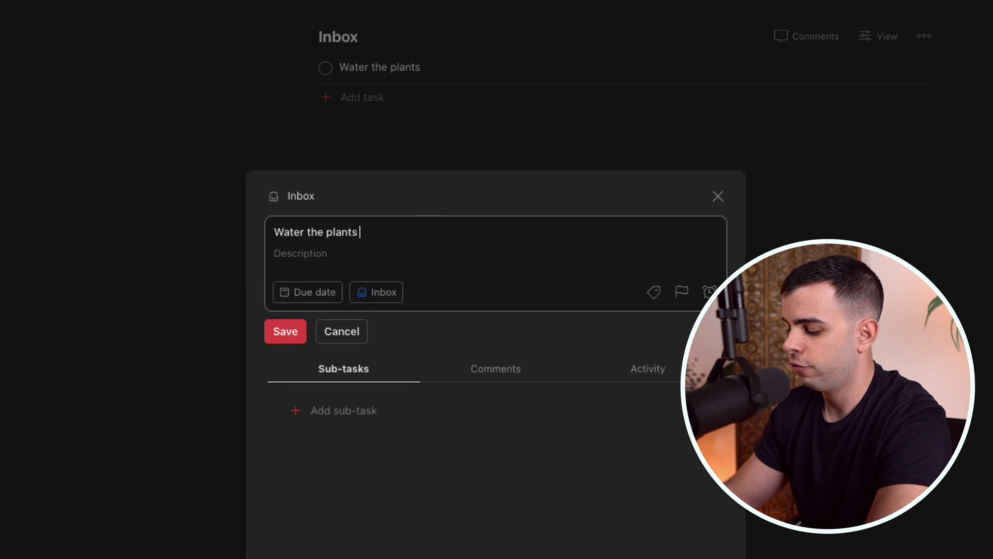
text(this sat a)
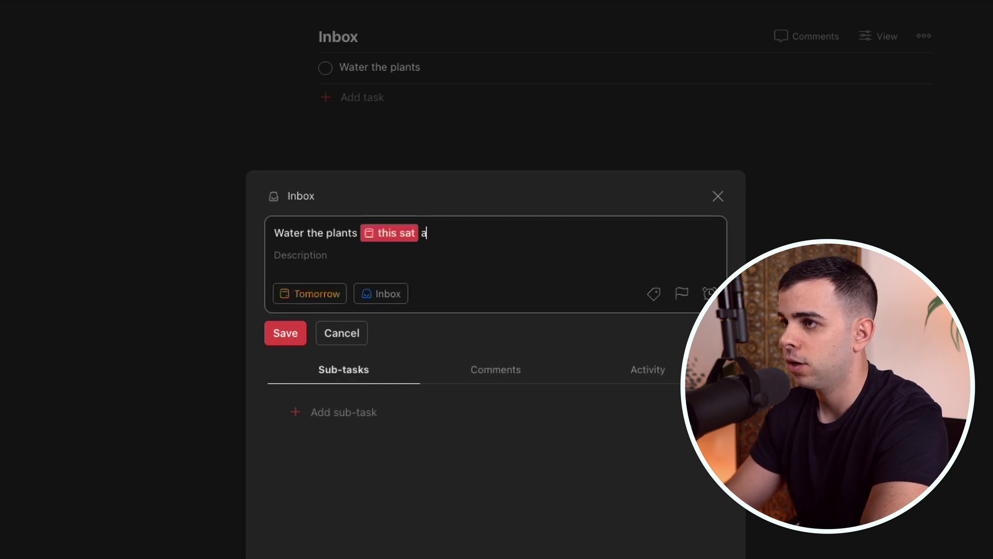
text(t 4pm)
key(Return)
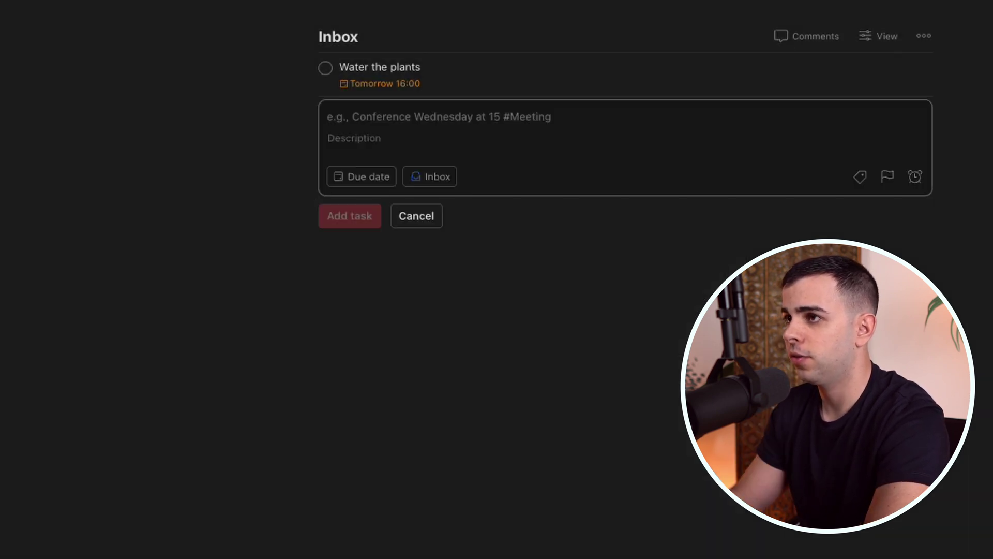
Add 'feed maki at 8pm' and review it in the Today and Upcoming views.
text(feed)
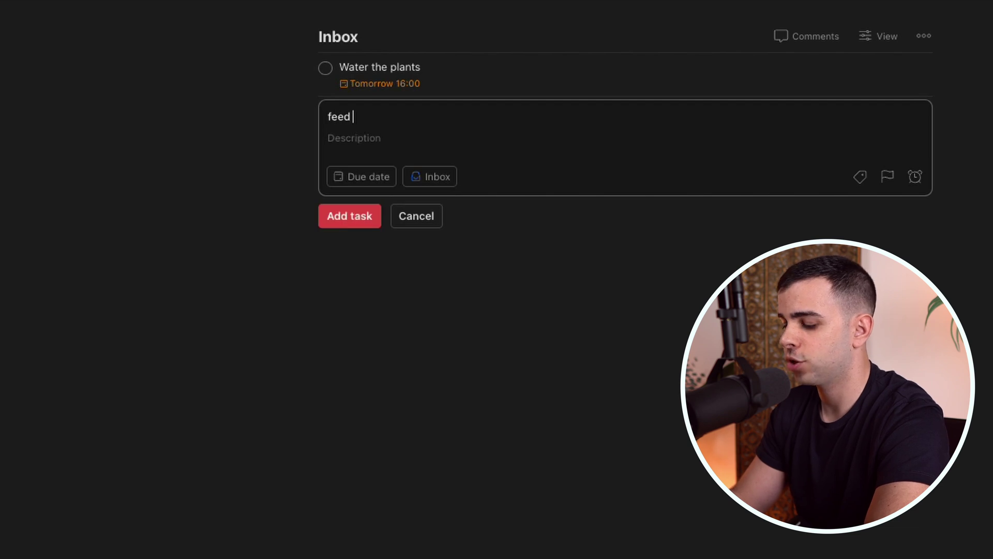
text( maki at )
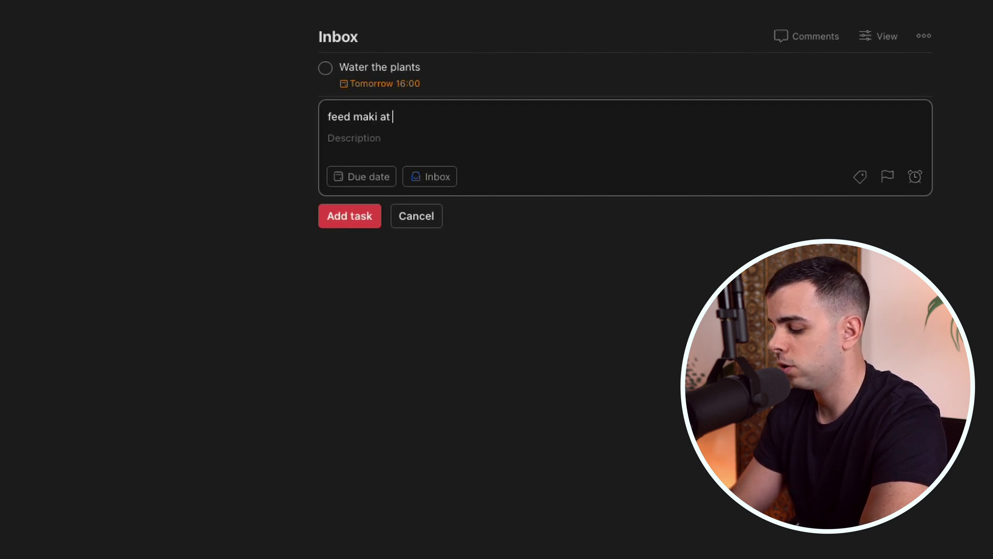
text(8pm)
key(Return)
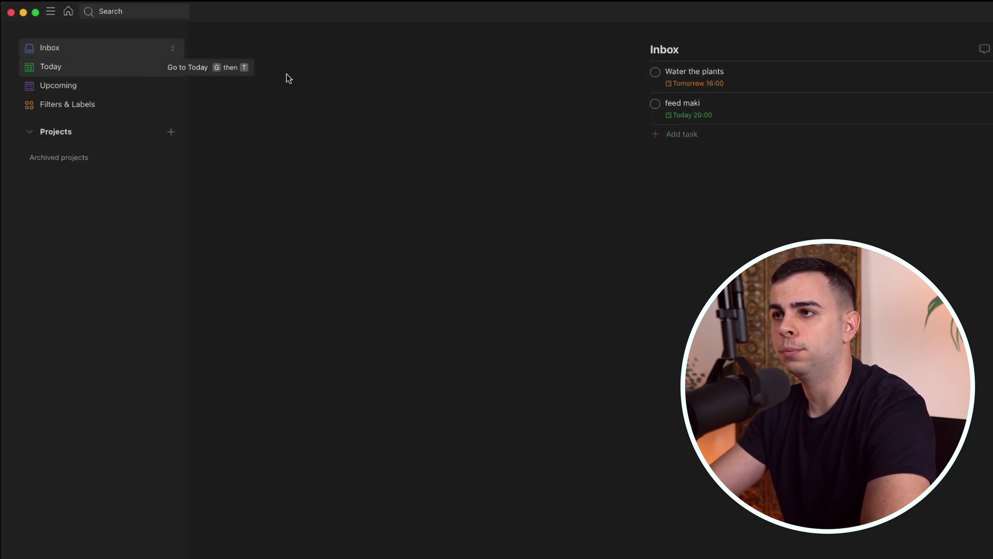
click(98, 78)
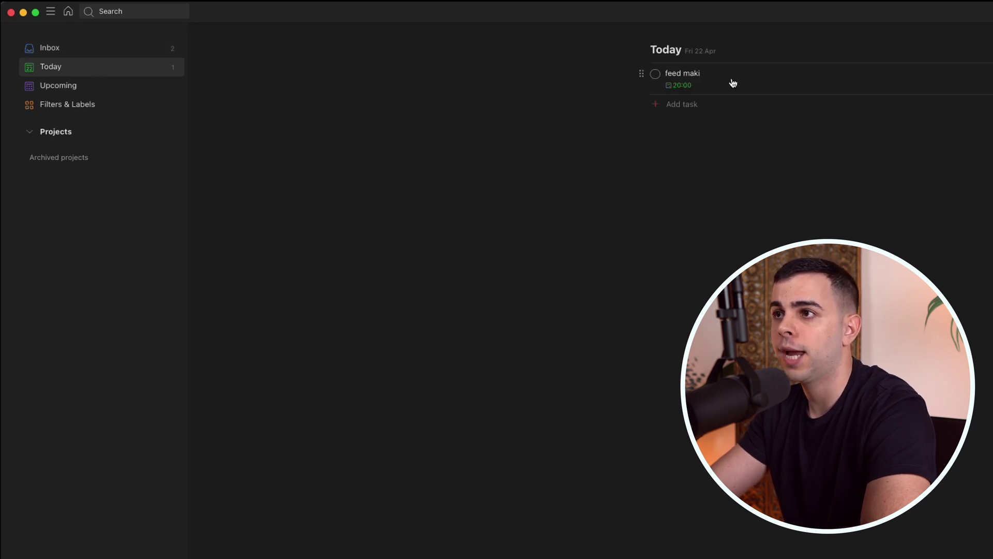
click(116, 93)
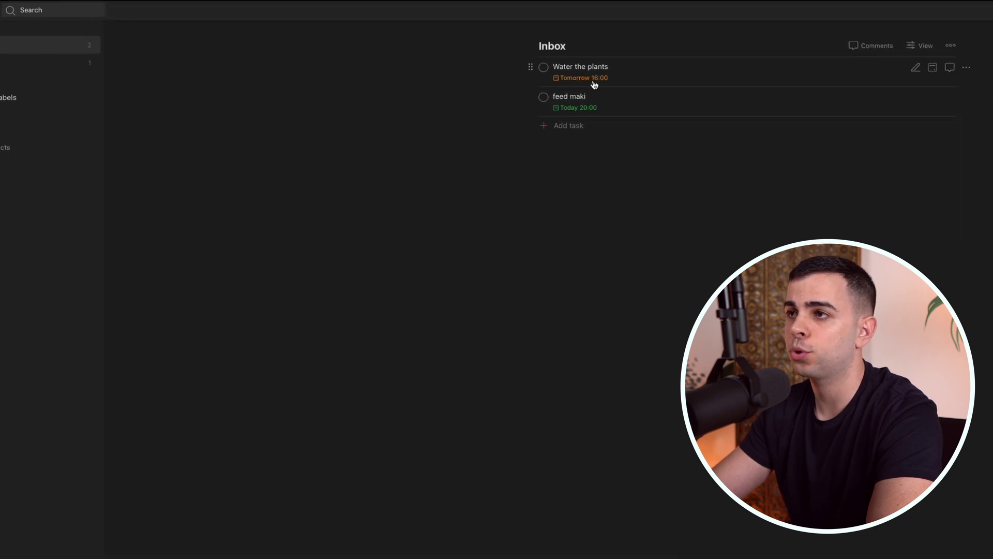
Add sub-tasks 'Plant 1' and 'Plant 2' under Water the plants, then briefly view Plant 1.
click(706, 71)
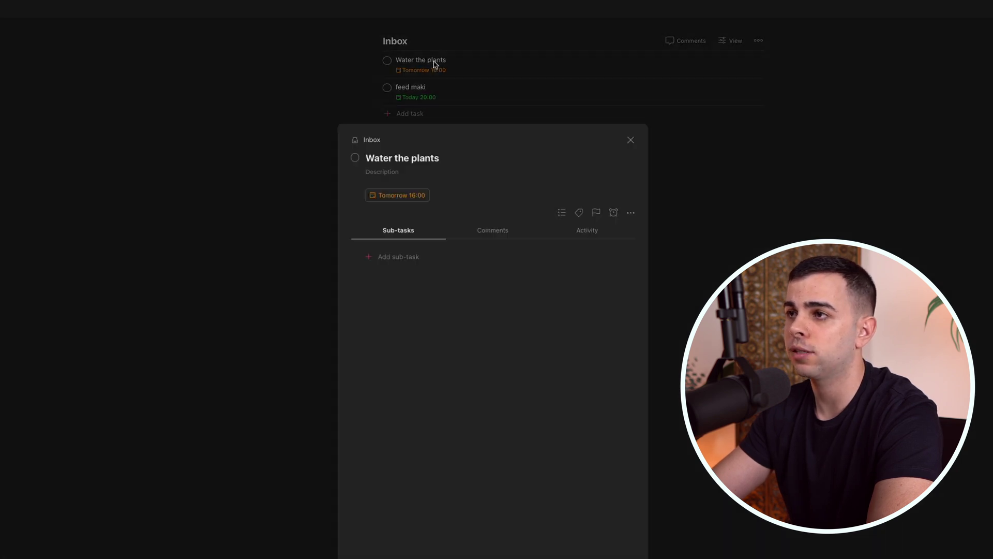
click(382, 172)
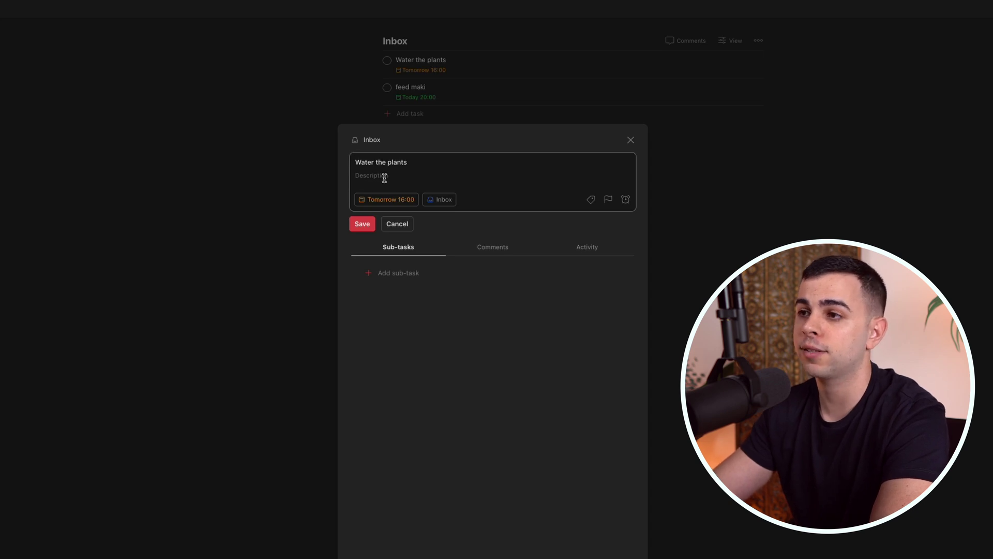
click(394, 273)
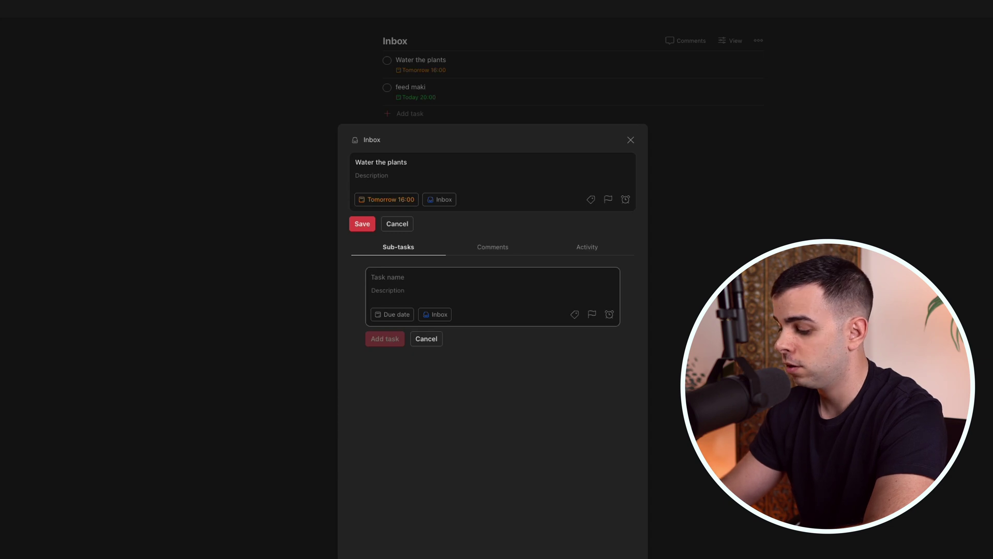
text(Plant 1)
key(Return)
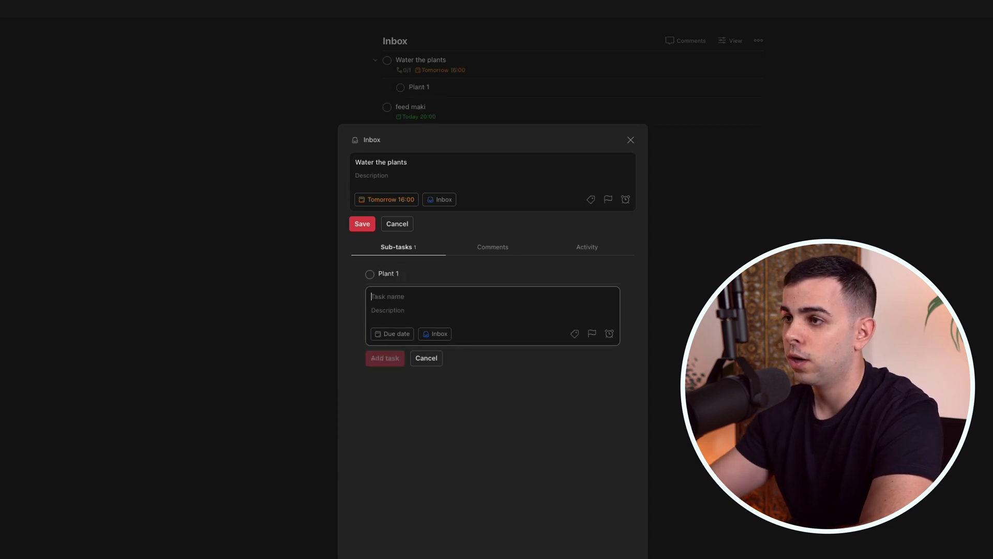
text(Plant 2)
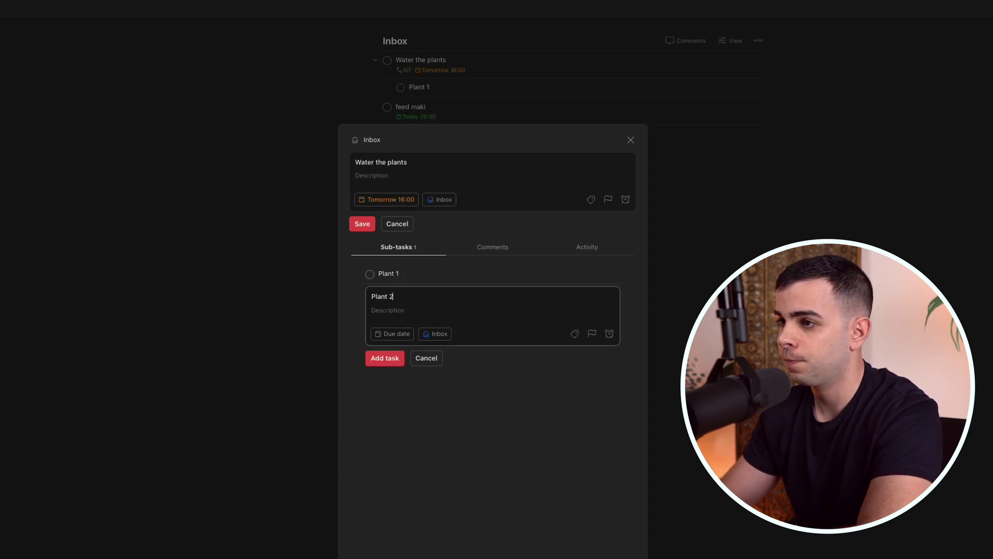
key(Return)
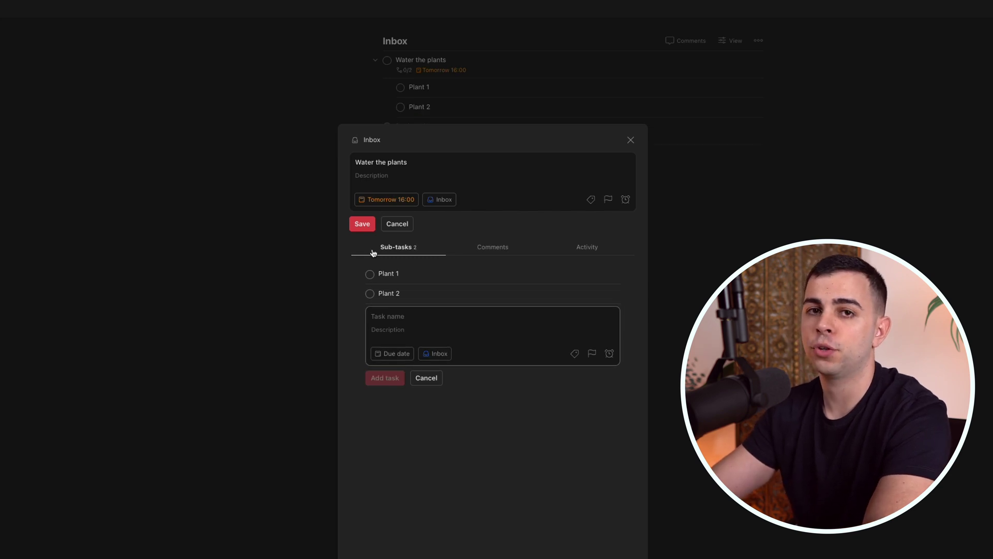
key(Escape)
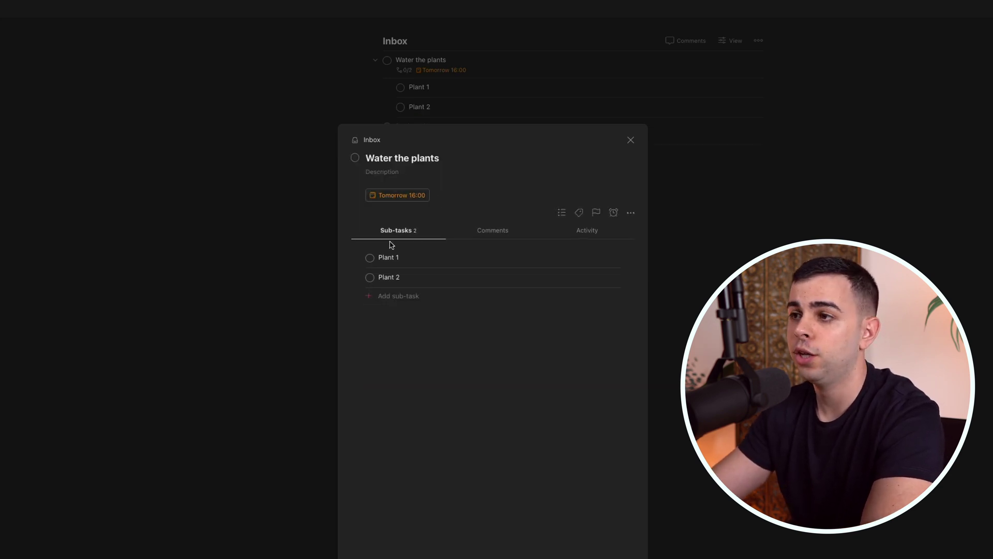
click(407, 264)
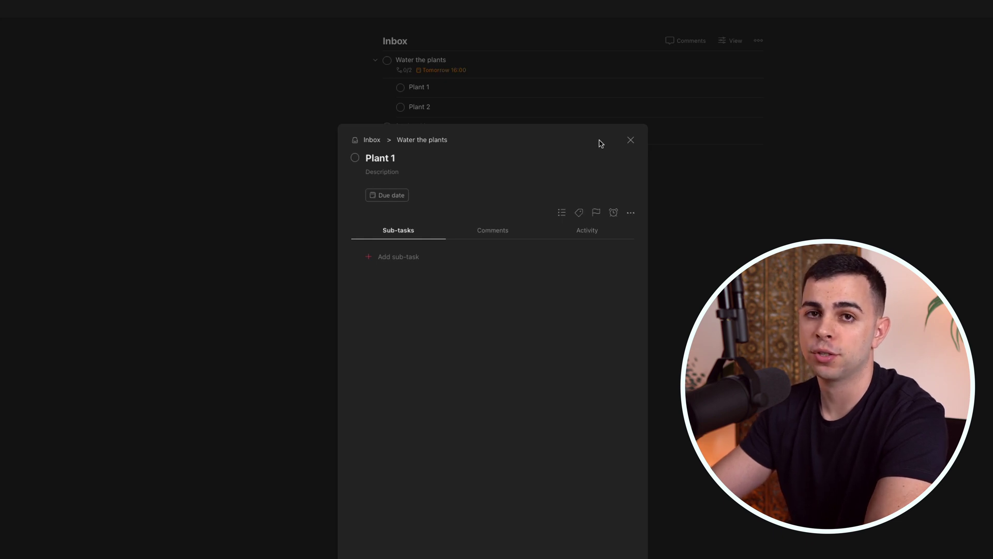
click(632, 141)
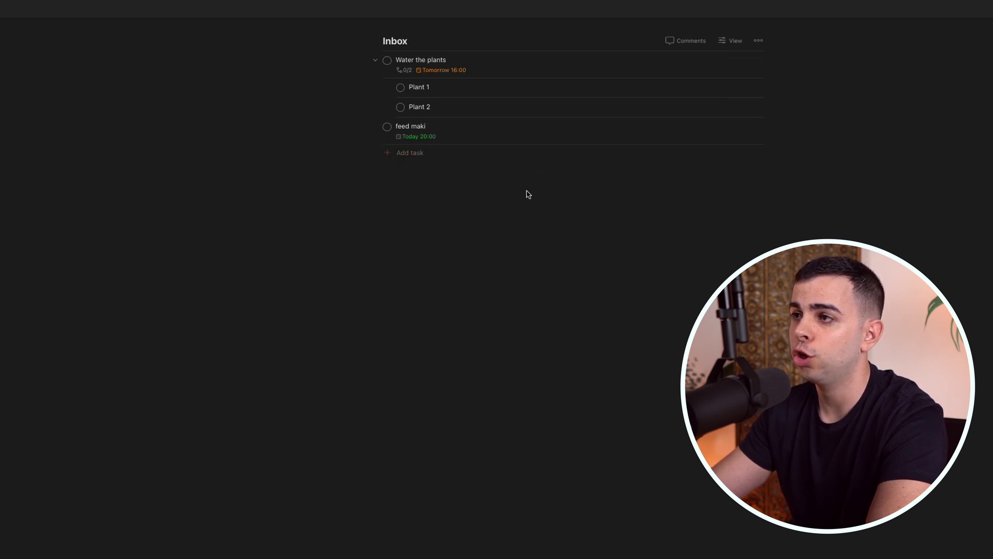
Create an Inbox section named 'Section A' and bring up the Inbox View options.
click(584, 178)
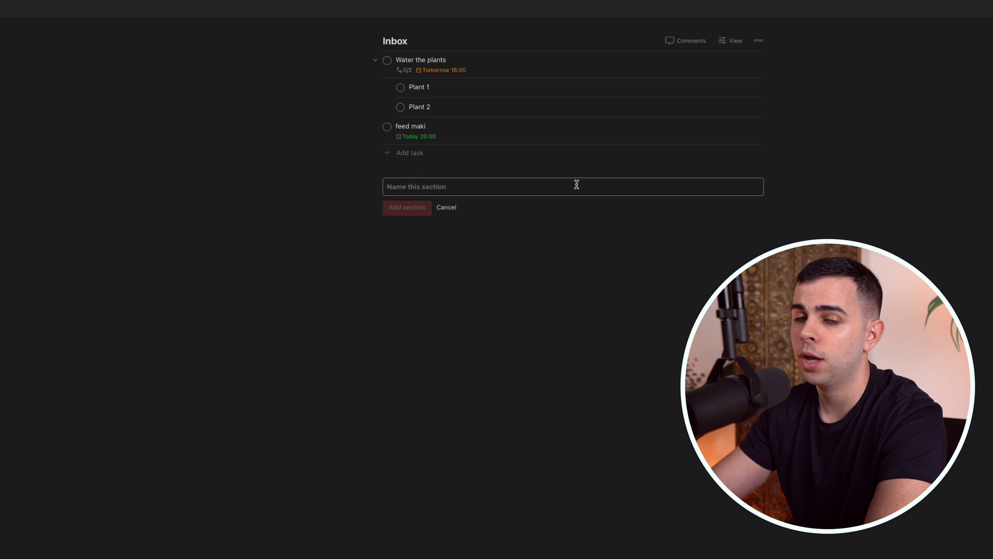
text(Section)
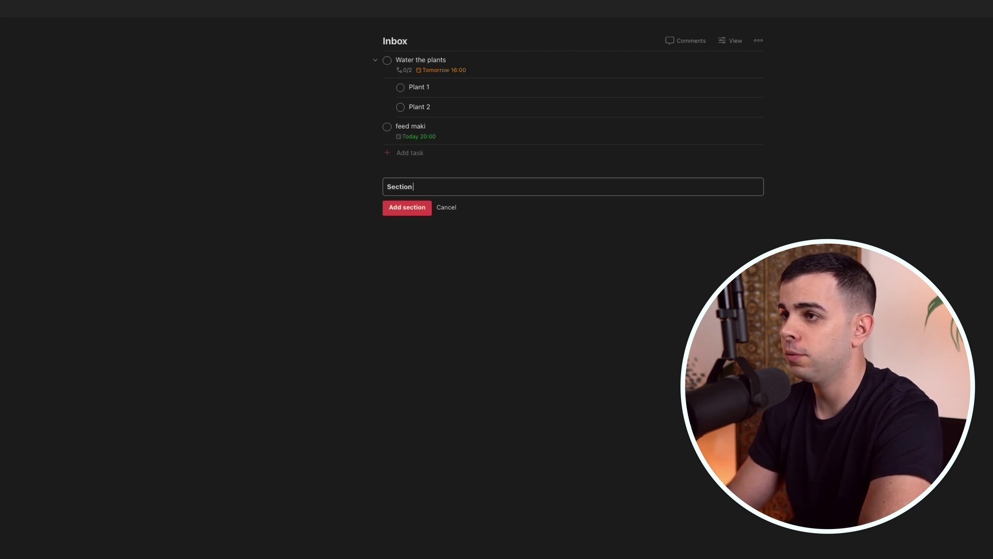
text( A)
key(Return)
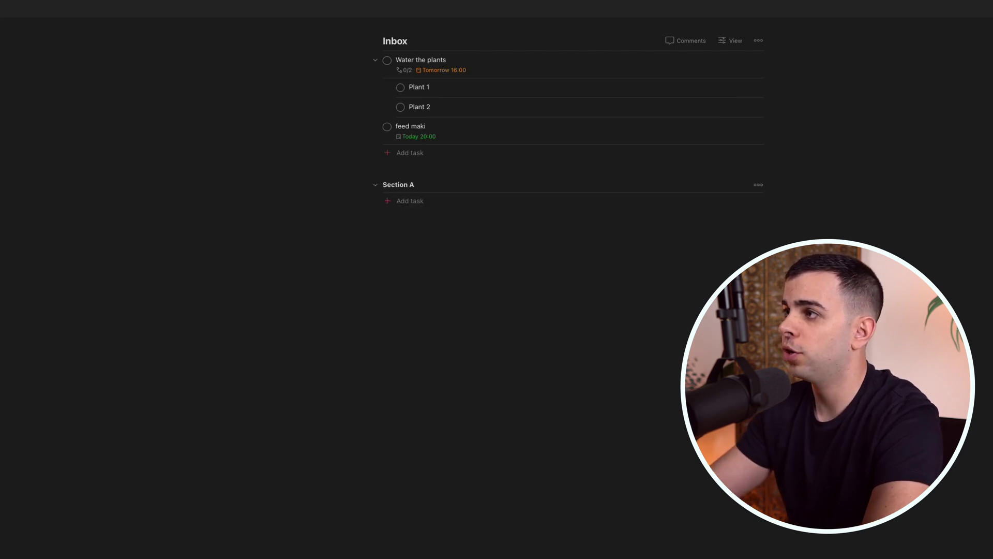
click(722, 40)
Show the Inbox as a Board and drag Water the plants and feed maki into Section A.
click(698, 78)
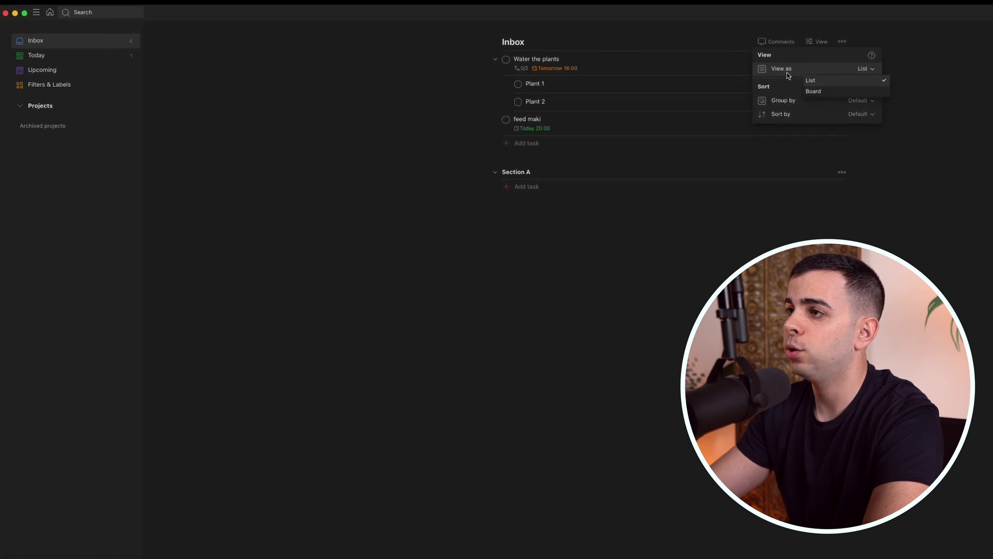
click(814, 91)
drag(228, 93, 310, 101)
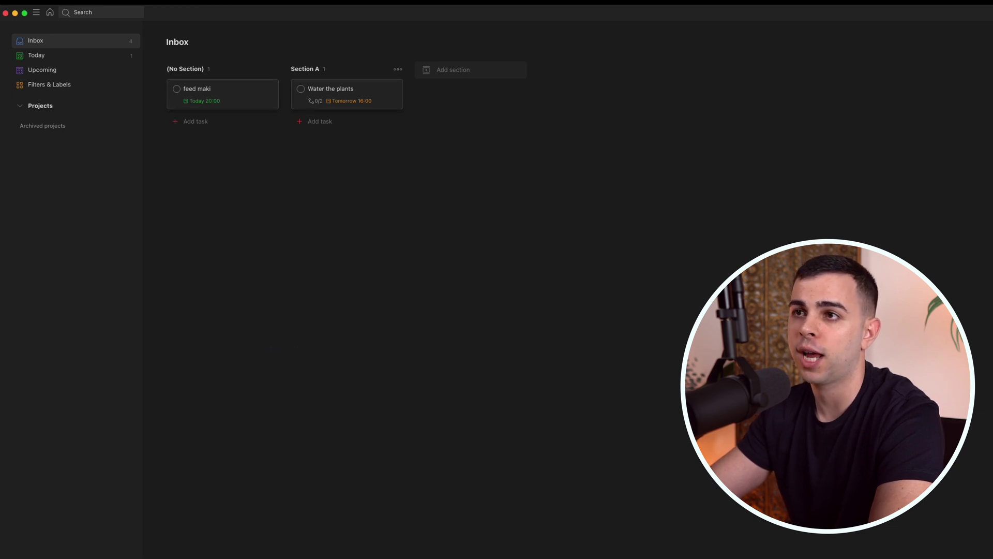
click(221, 103)
key(Escape)
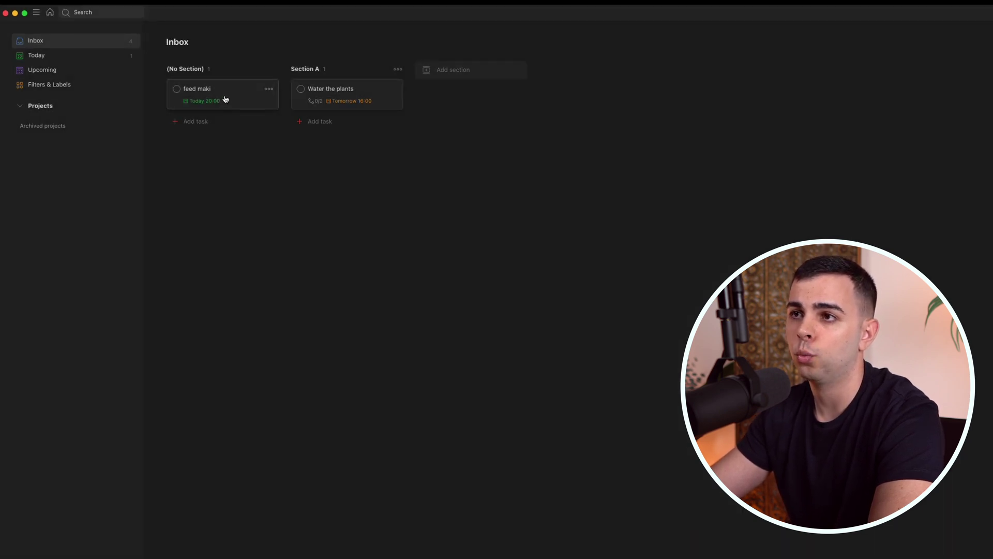
drag(223, 100, 358, 131)
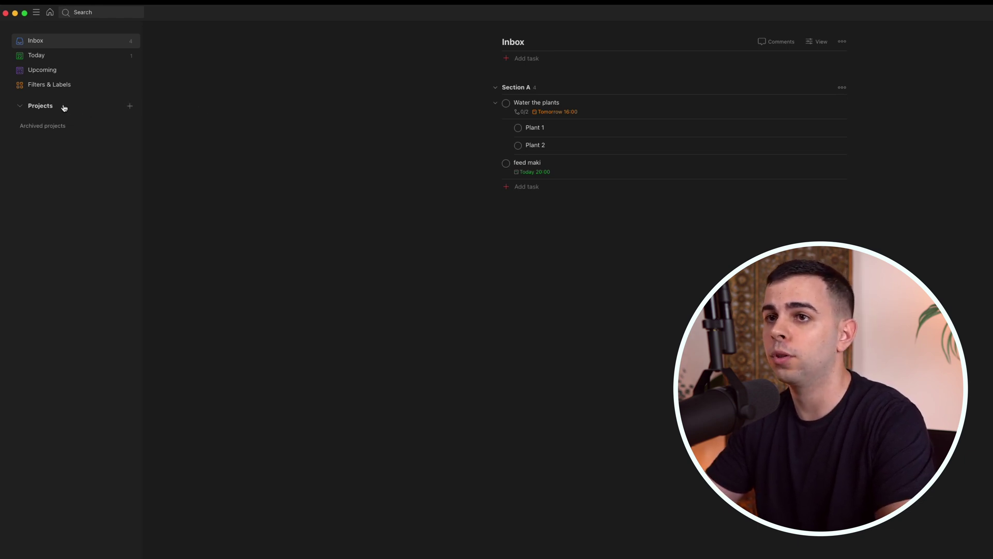
Create a project named 'Life', then bring up quick add with Ctrl+Super+A.
click(130, 106)
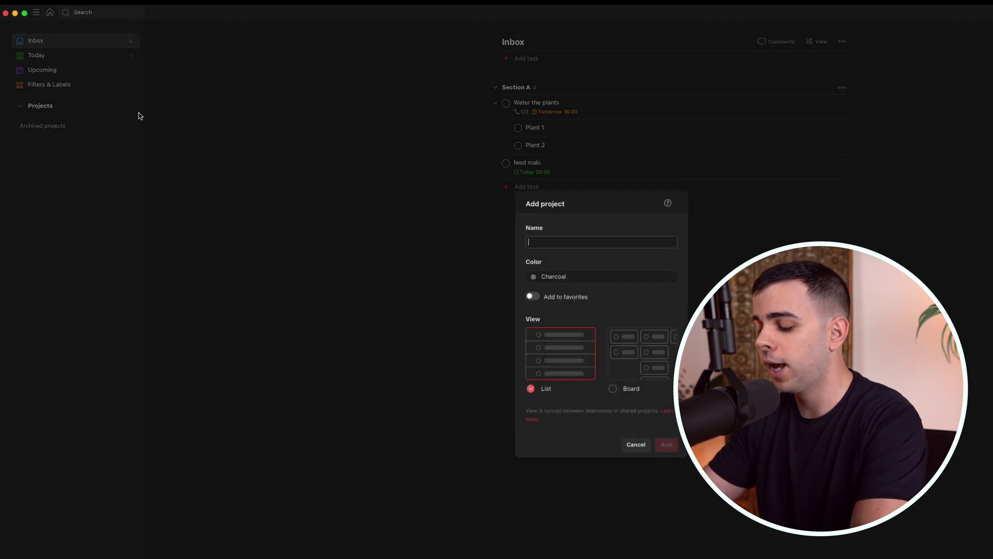
text(Ho)
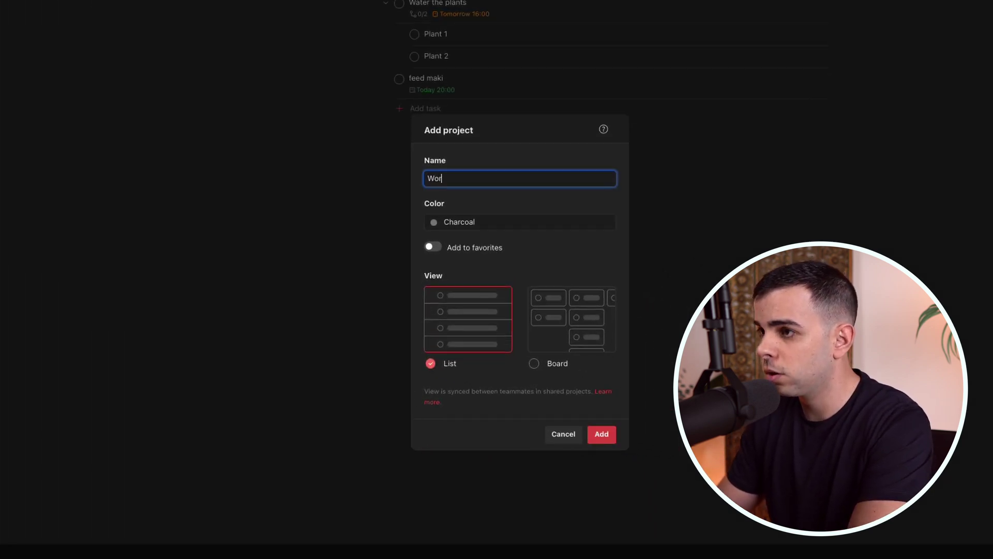
text(me)
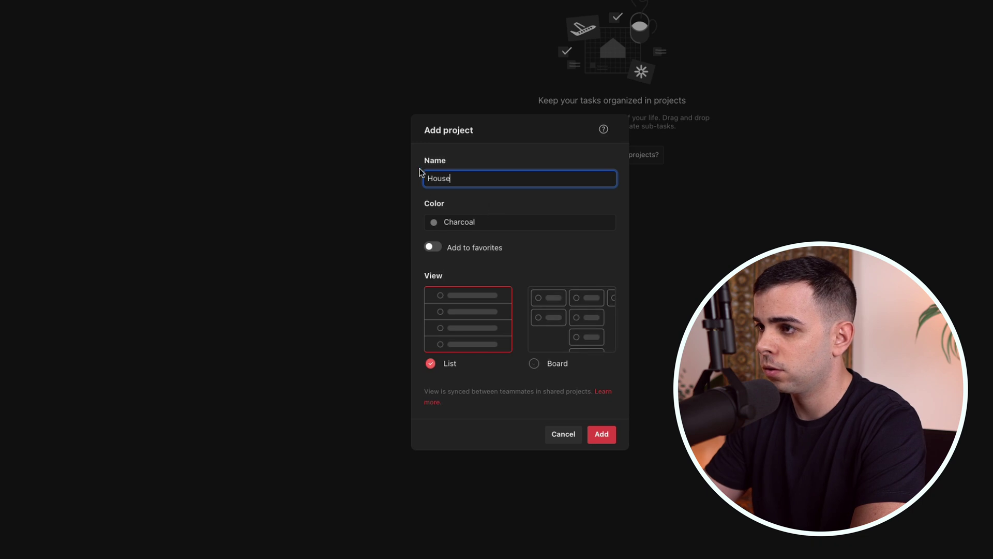
key(BackSpace)
key(BackSpace)
key(BackSpace)
key(BackSpace)
text(Life)
key(Return)
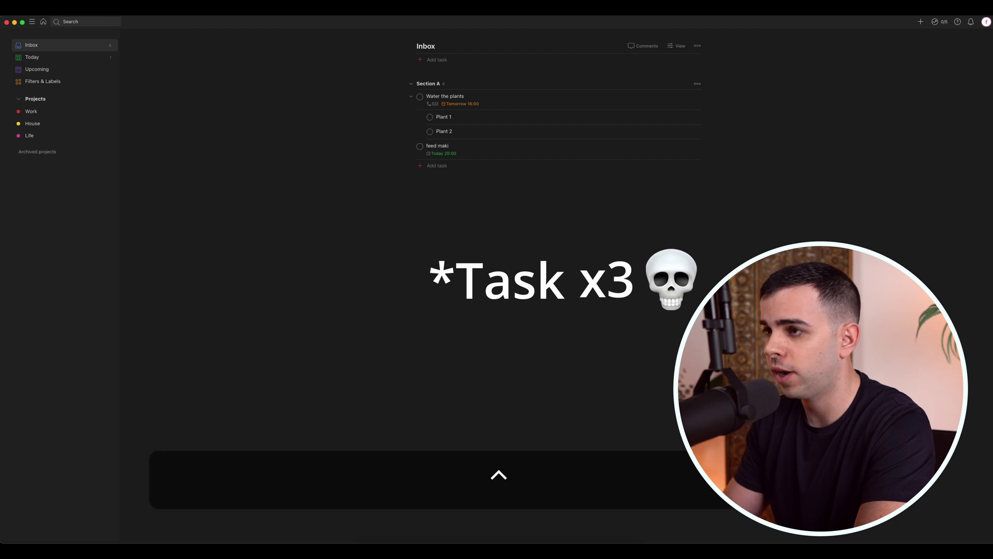
key(ctrl+super+a)
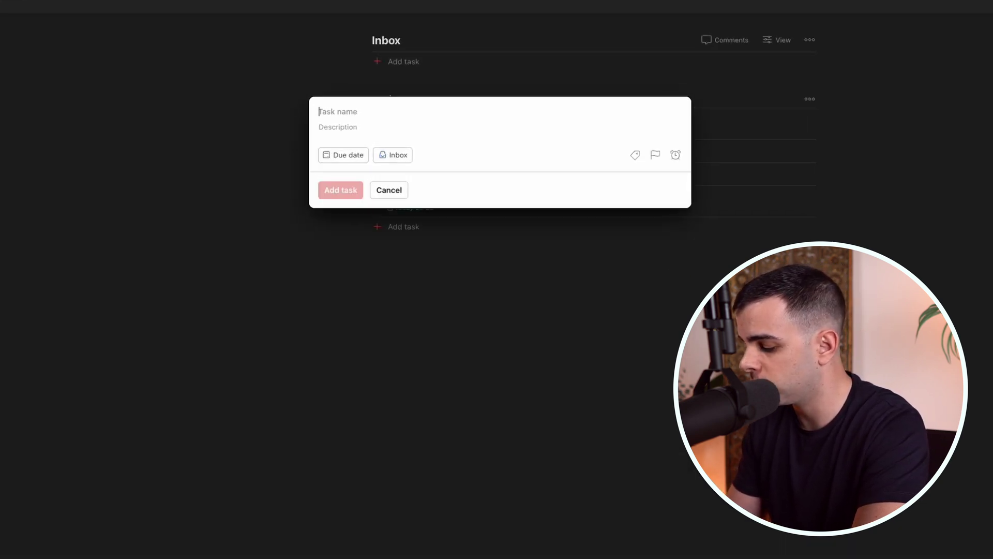
Quick-add 'Clean up the garden' and file it in the House project.
text(Clean u p)
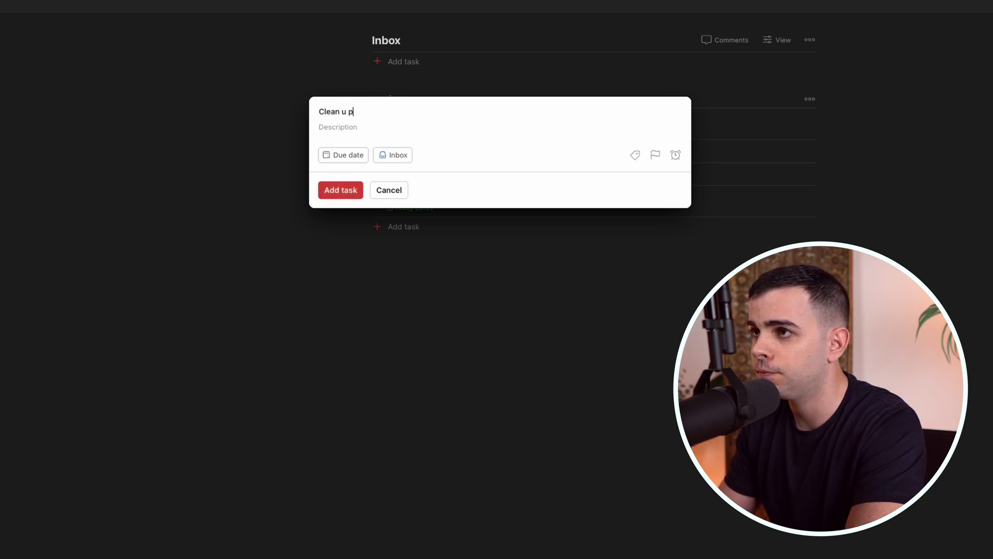
text(o the garde)
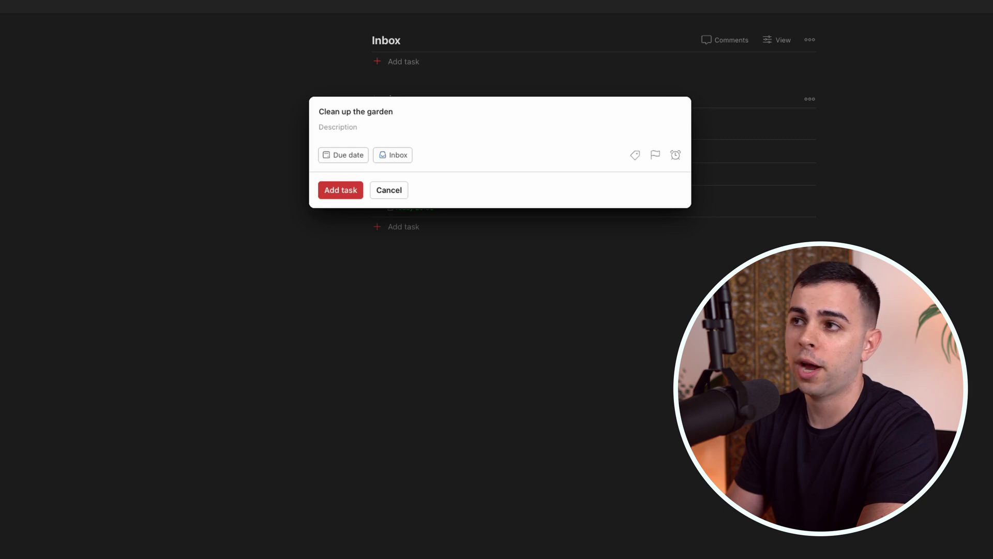
text(n #h)
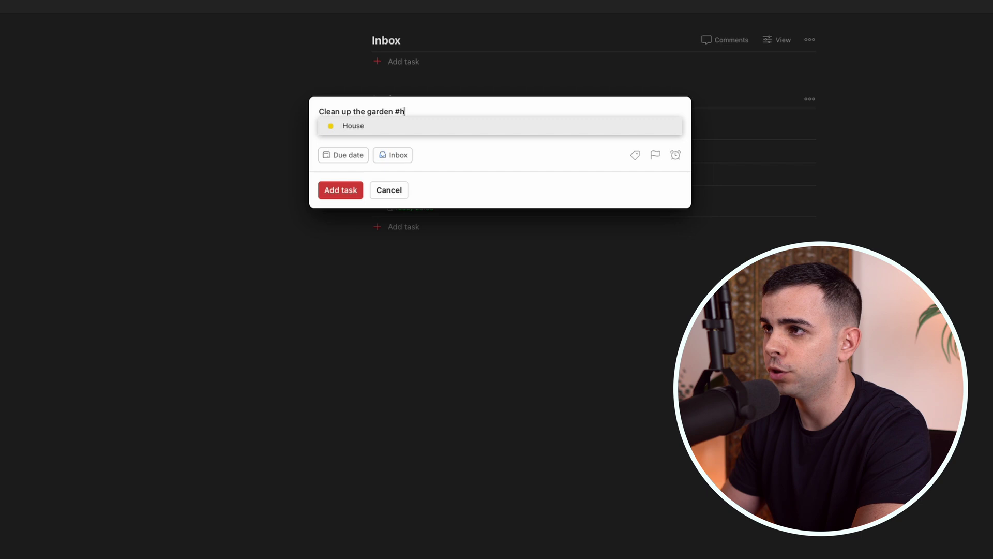
text(ou)
key(Return)
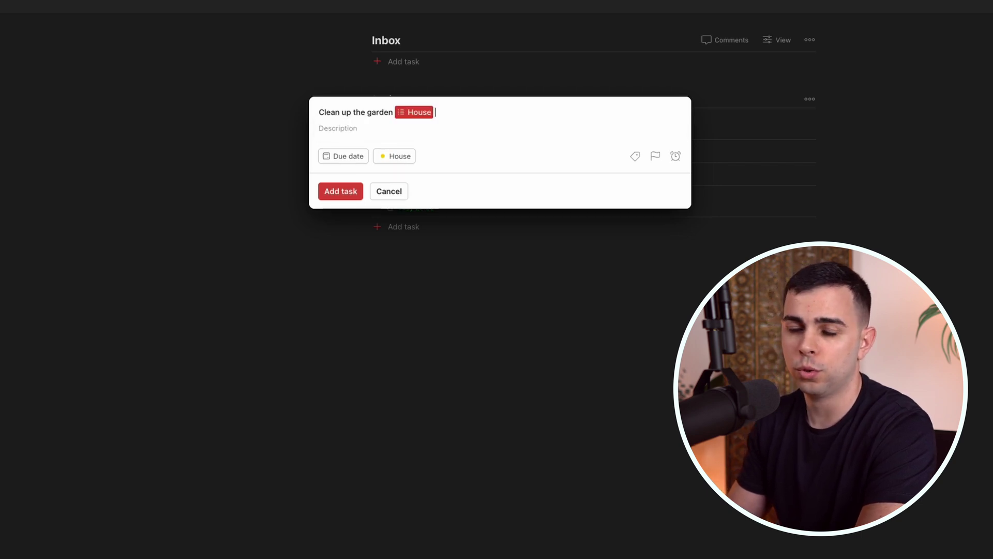
key(Return)
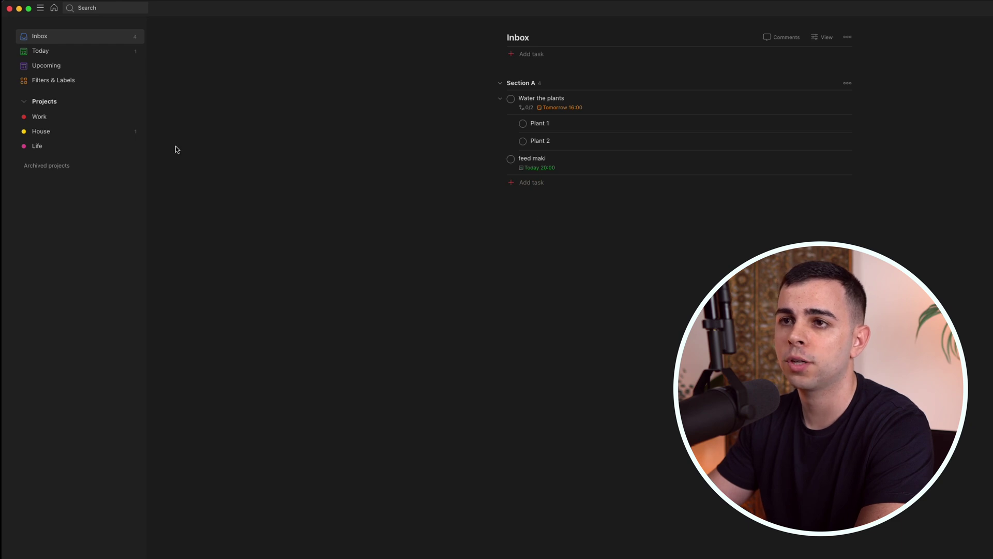
Move 'Water the plants' into the House project by adding #House to its title.
click(81, 136)
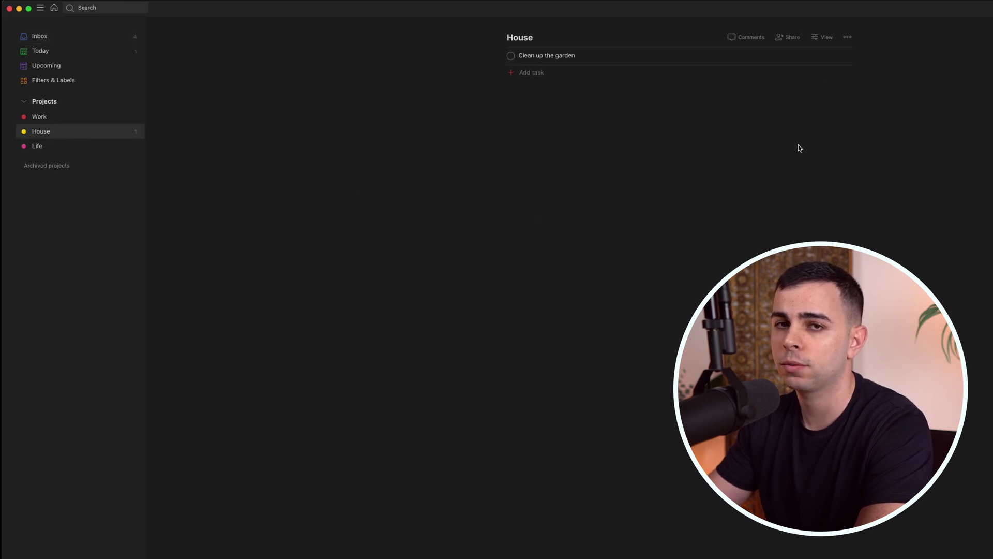
key(g)
key(i)
click(601, 103)
click(585, 153)
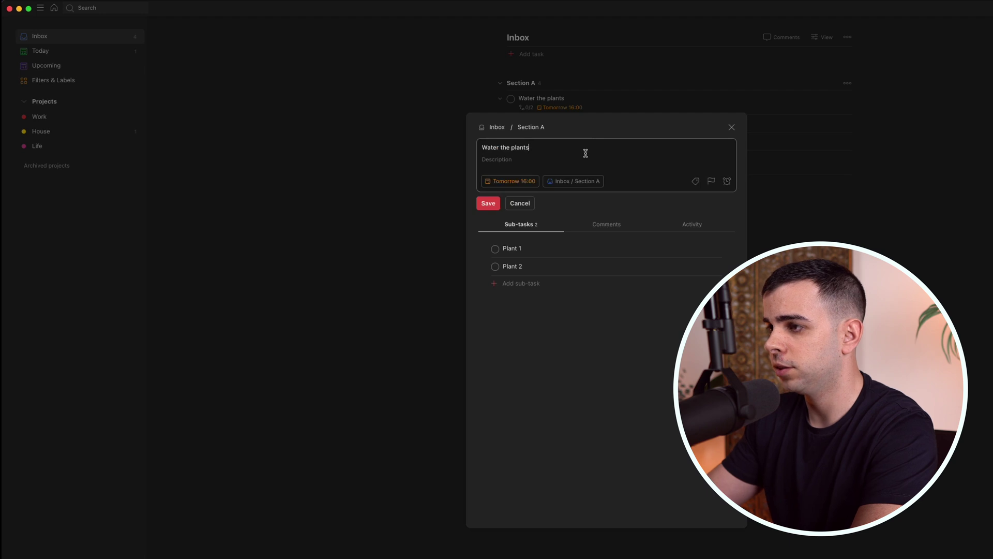
text(#hou)
key(Return)
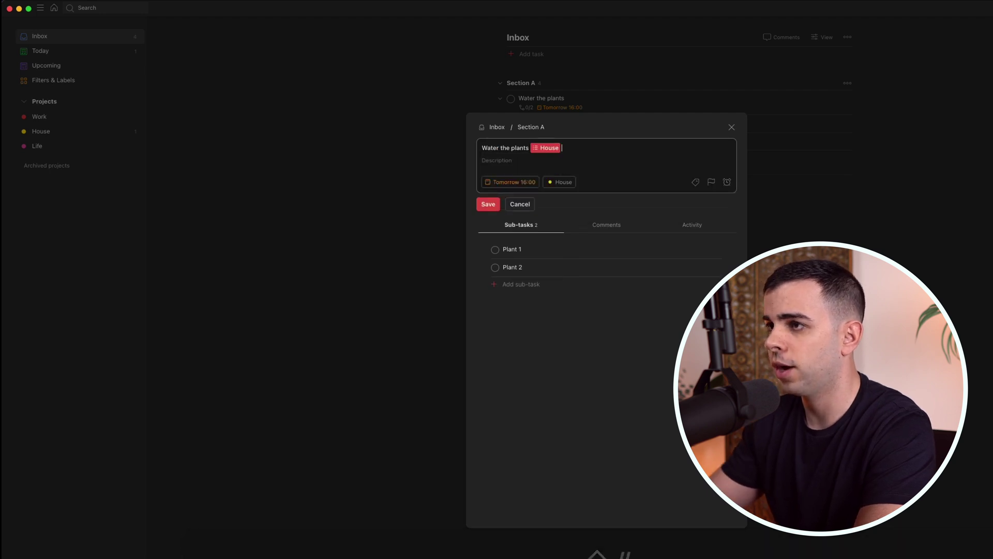
key(Return)
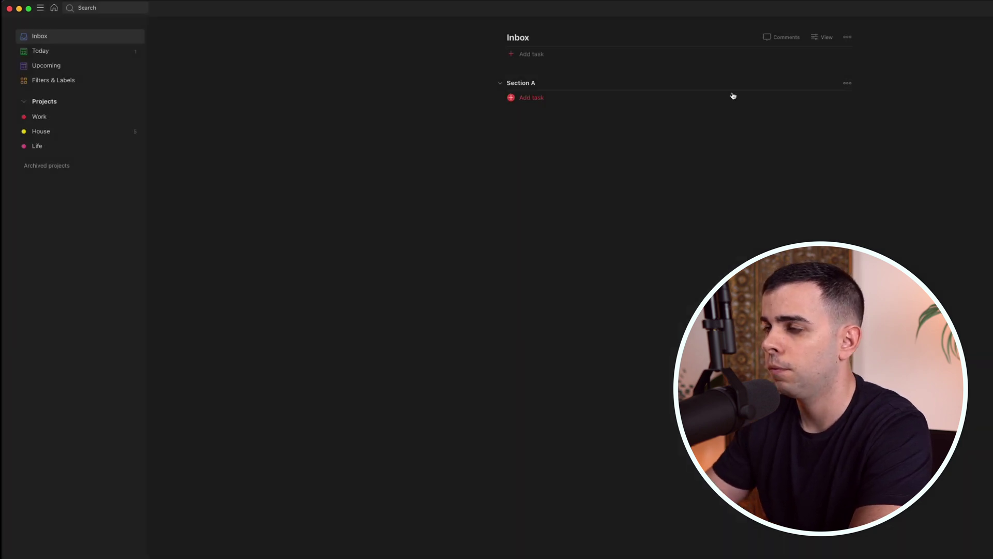
Delete the emptied Section A from the Inbox.
click(848, 82)
click(853, 153)
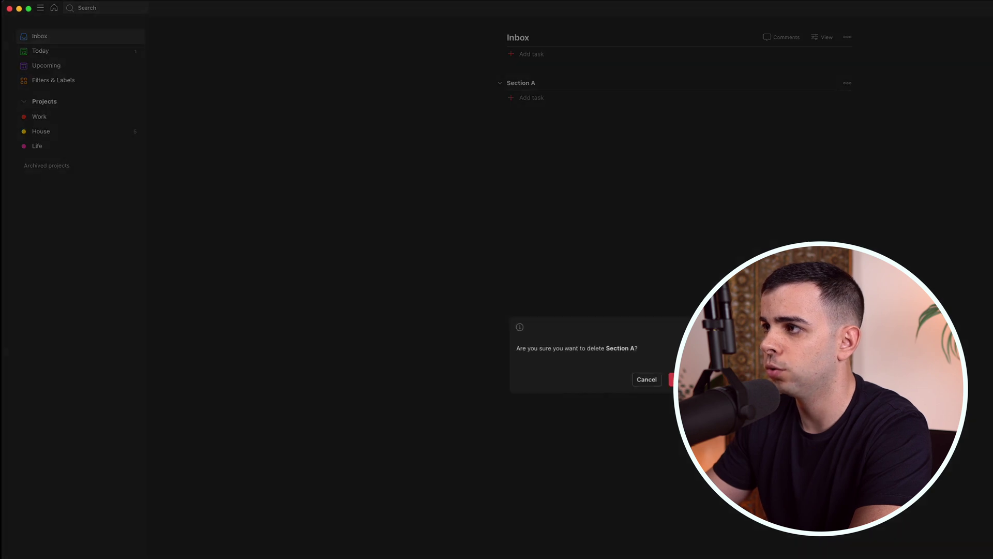
click(683, 379)
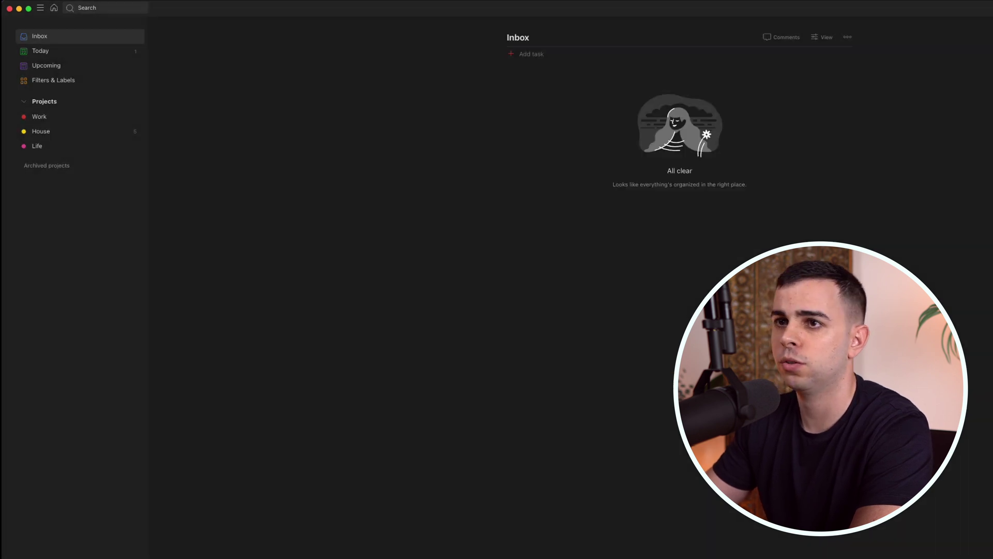
Check the Work and House projects' tasks, then return to the Inbox.
click(129, 123)
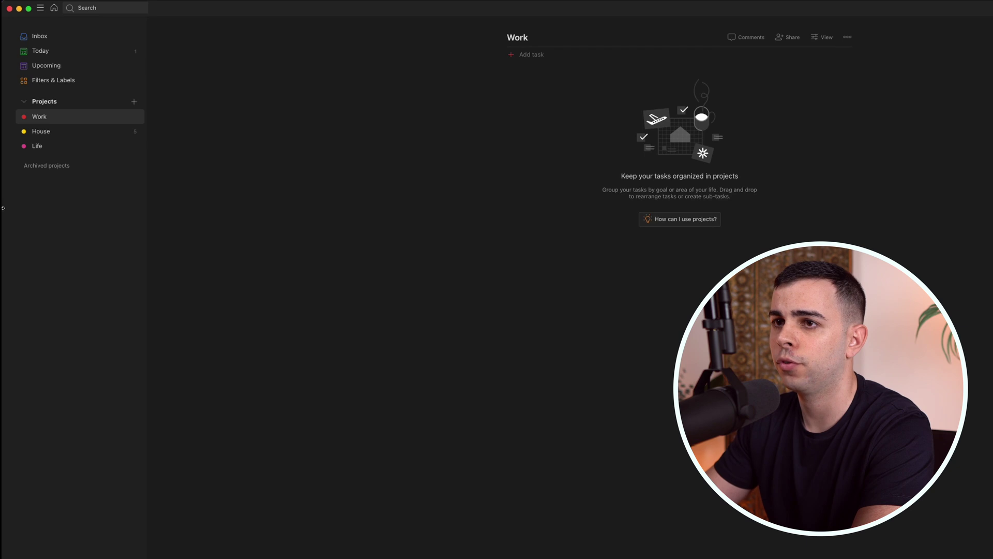
click(82, 133)
mouse_move(563, 174)
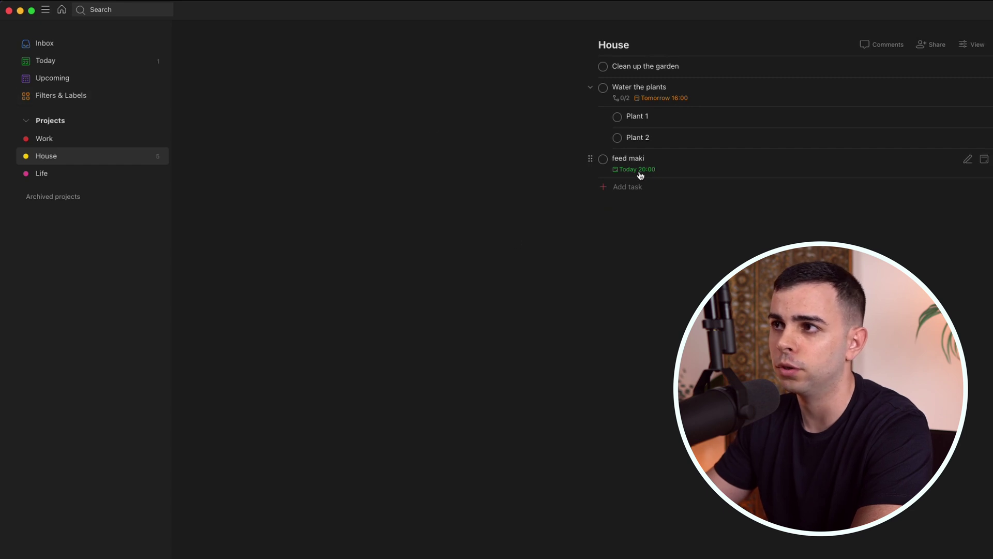
mouse_move(916, 205)
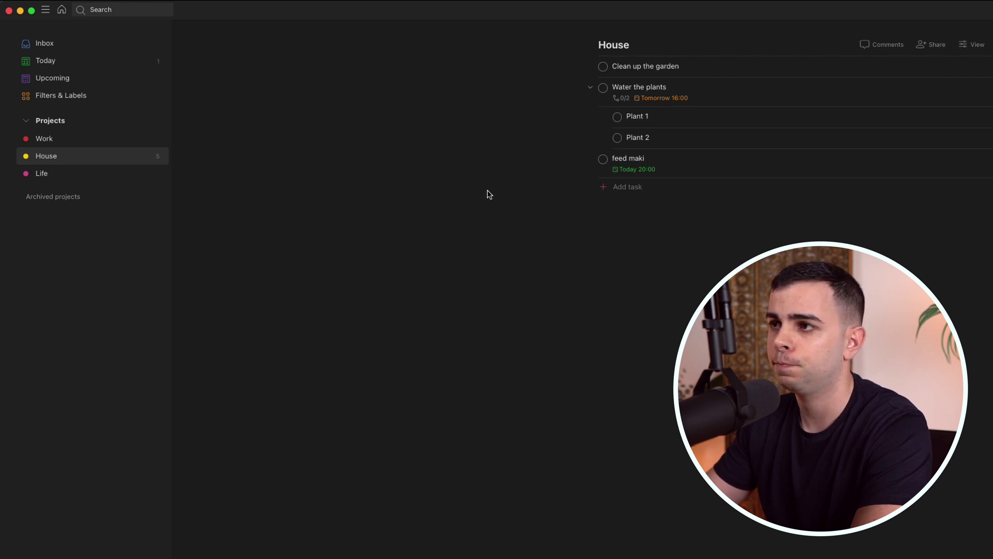
key(g)
key(i)
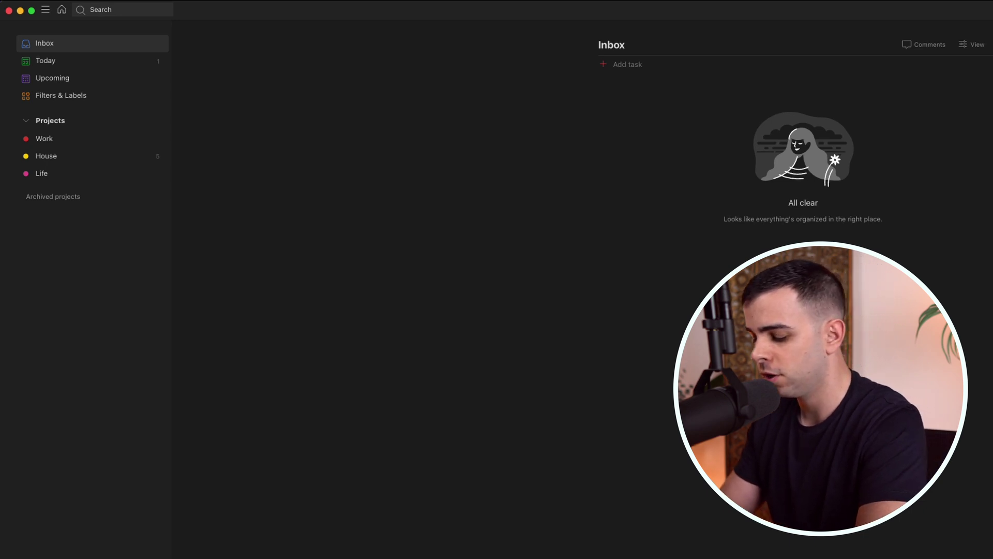
Quick-add 'Book dinner' due Friday at 7pm to Life, then view Life and Today.
key(q)
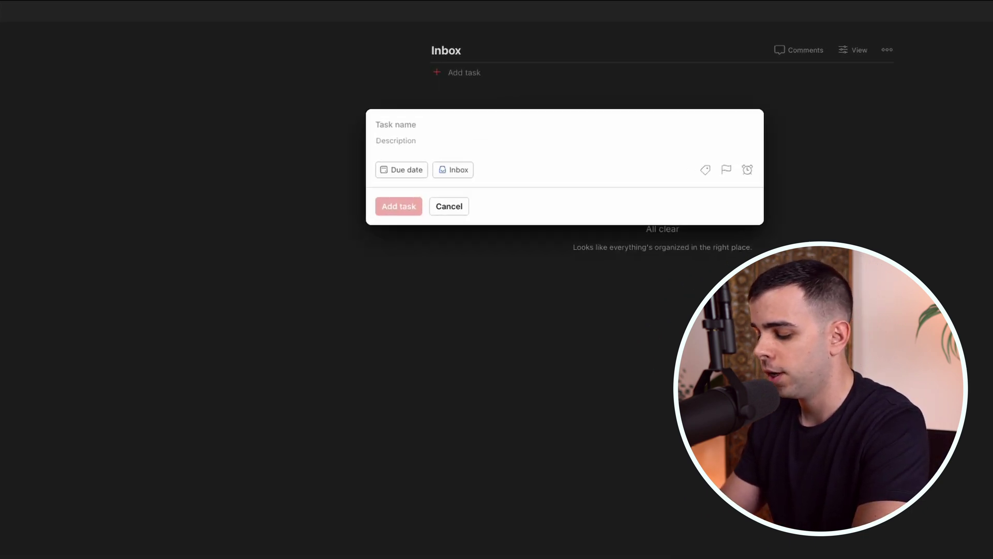
text(Bo)
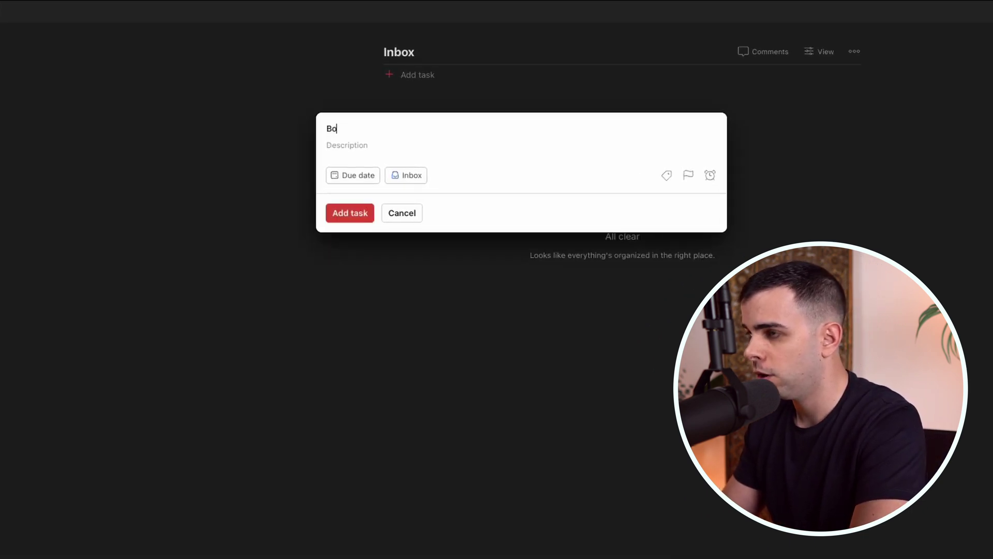
text(ok dinner fri )
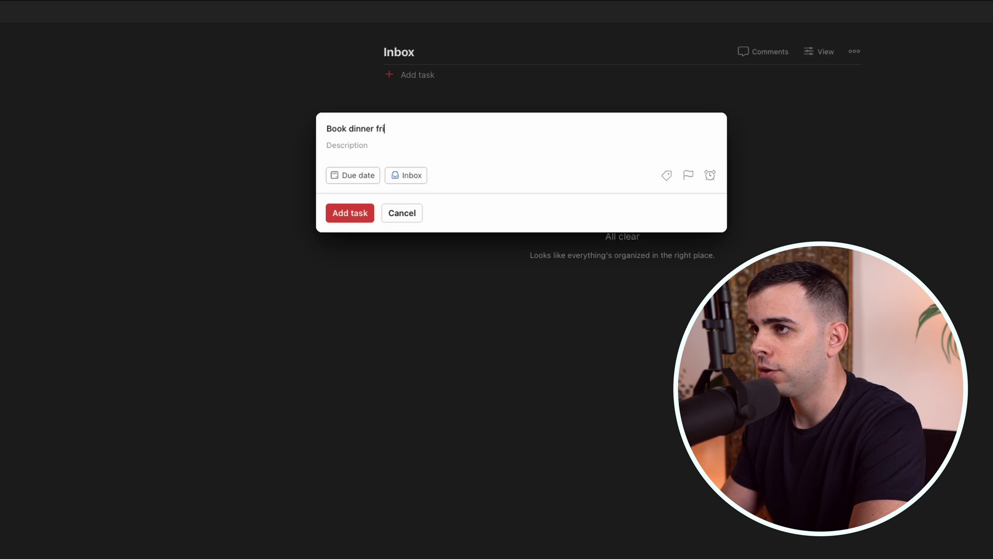
text(aat)
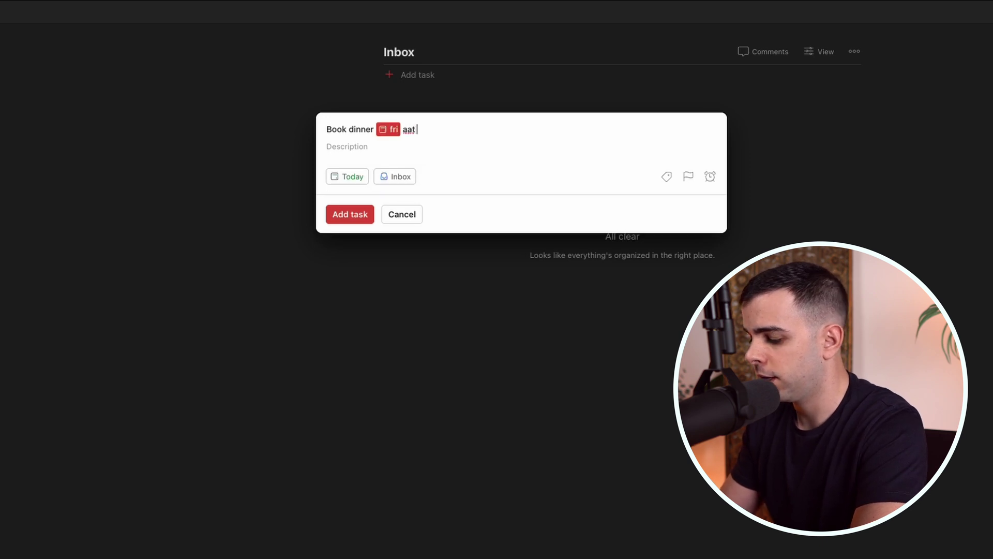
text( t 7pm )
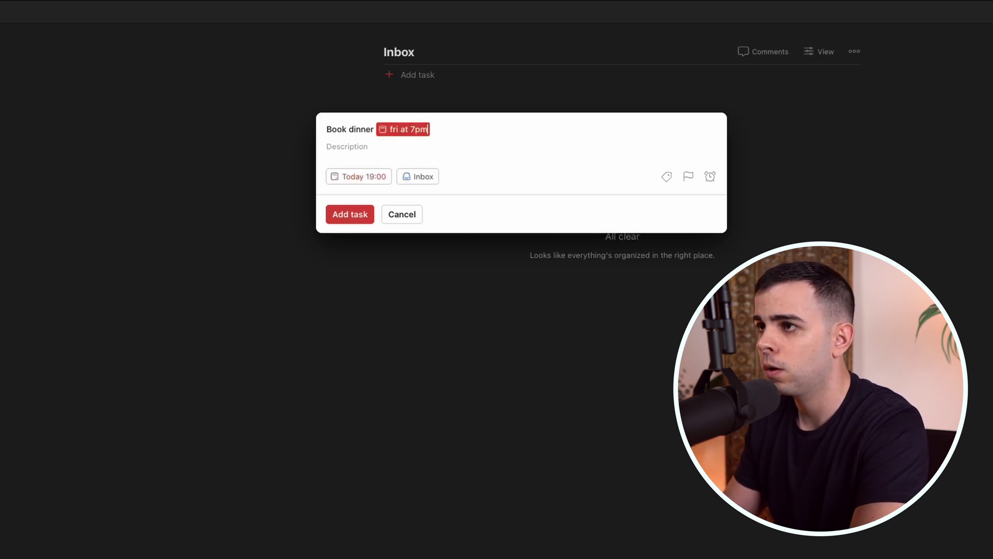
text(#)
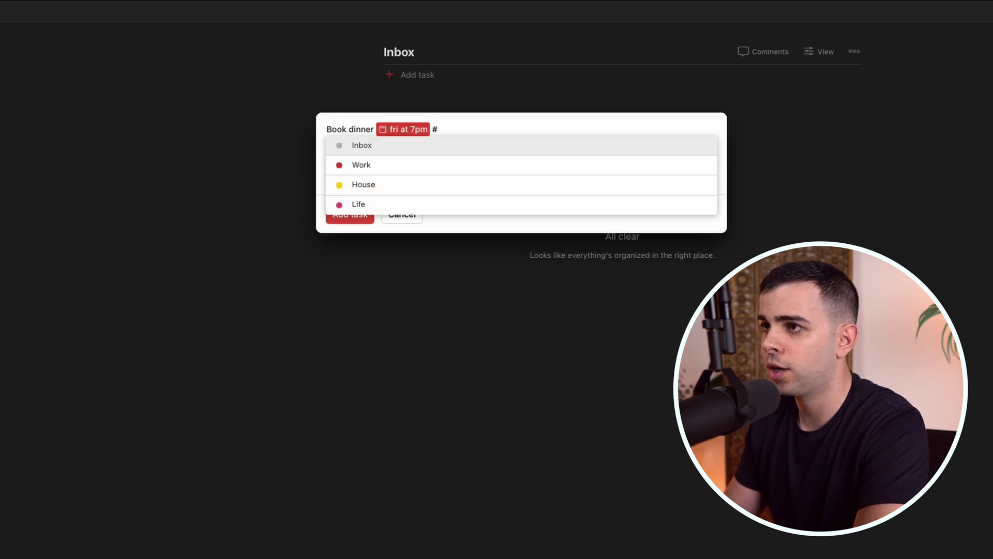
text(lif)
key(Return)
key(Return)
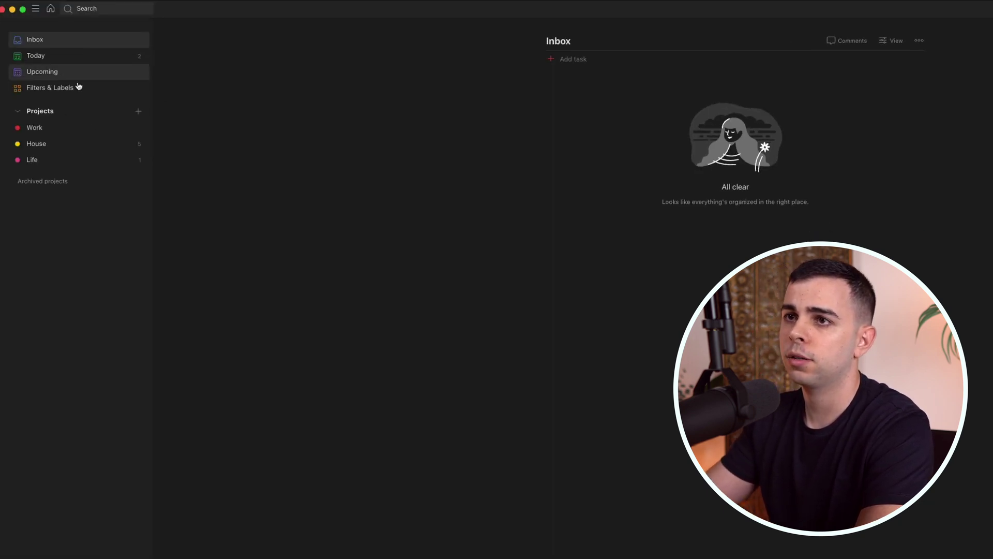
click(58, 159)
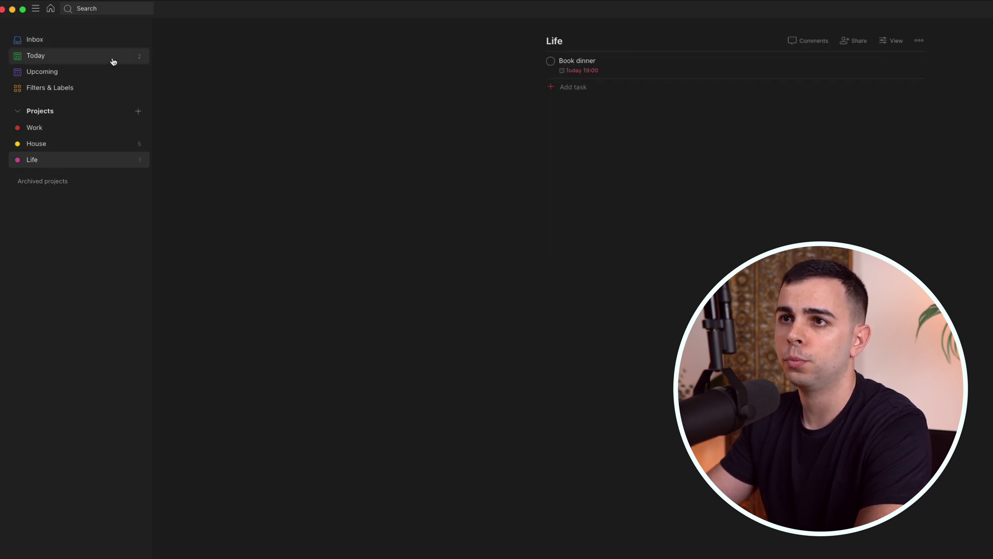
click(69, 62)
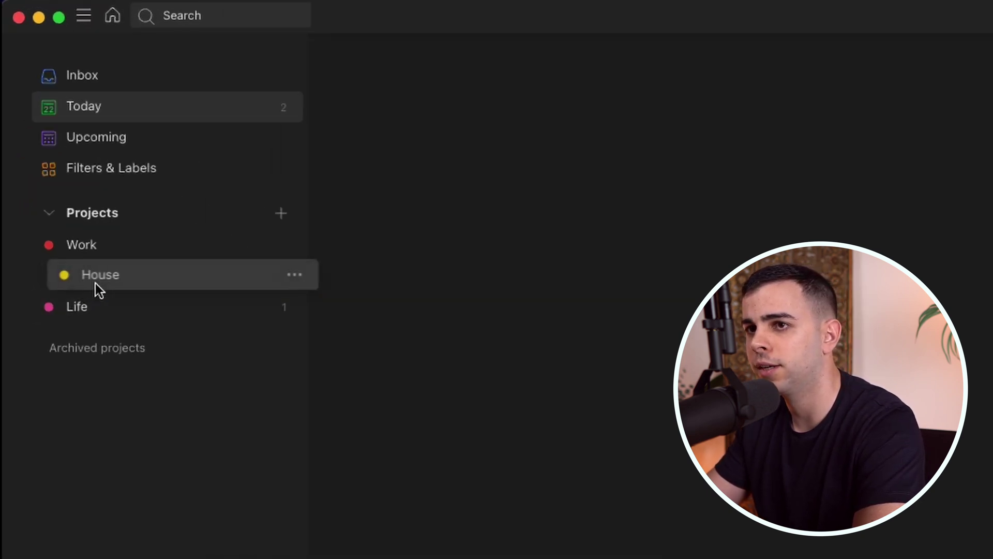
Nest House under Life, then move it back to top level between Work and Life.
drag(95, 284, 110, 304)
click(18, 278)
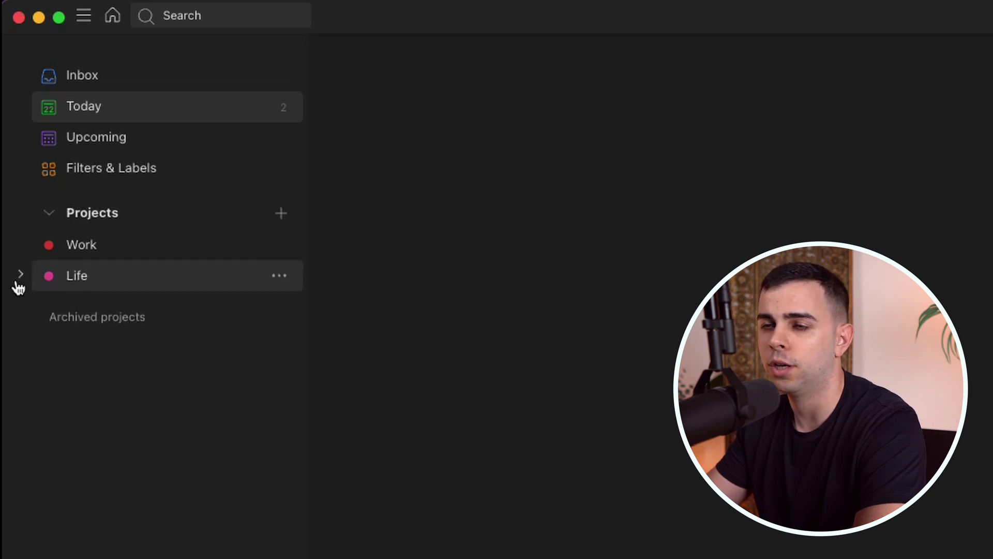
click(19, 277)
drag(116, 318, 66, 277)
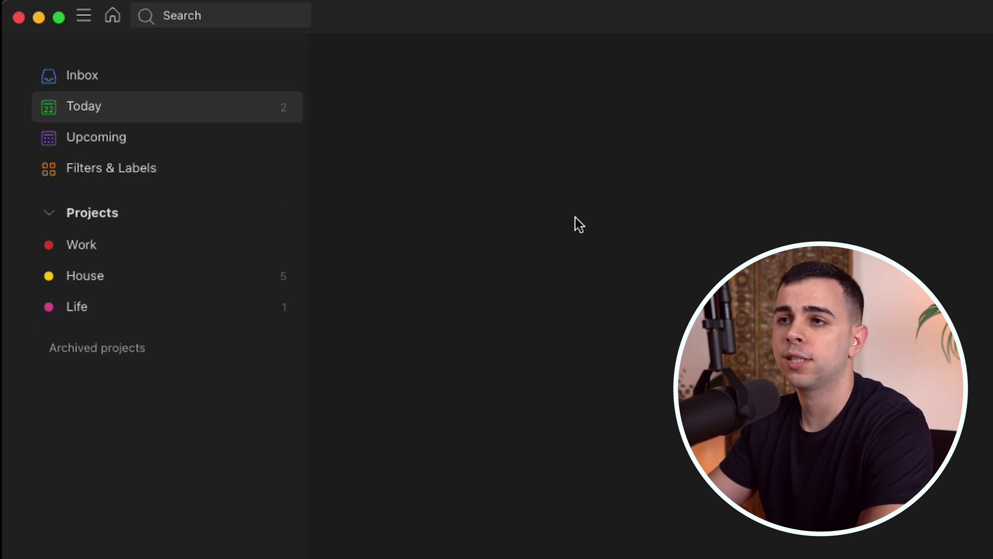
On Filters & Labels, inspect the Priority 2 filter's query and close it unchanged.
click(165, 167)
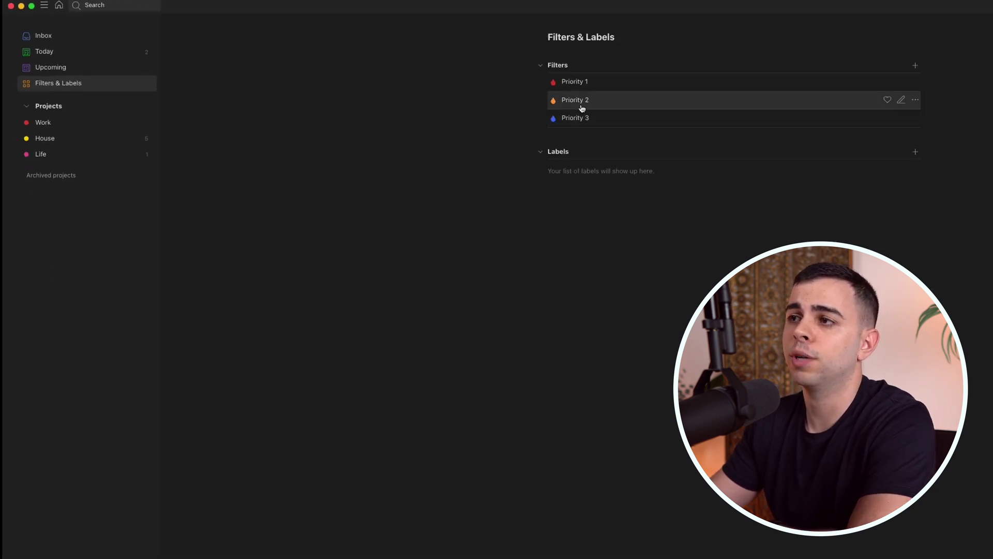
click(902, 99)
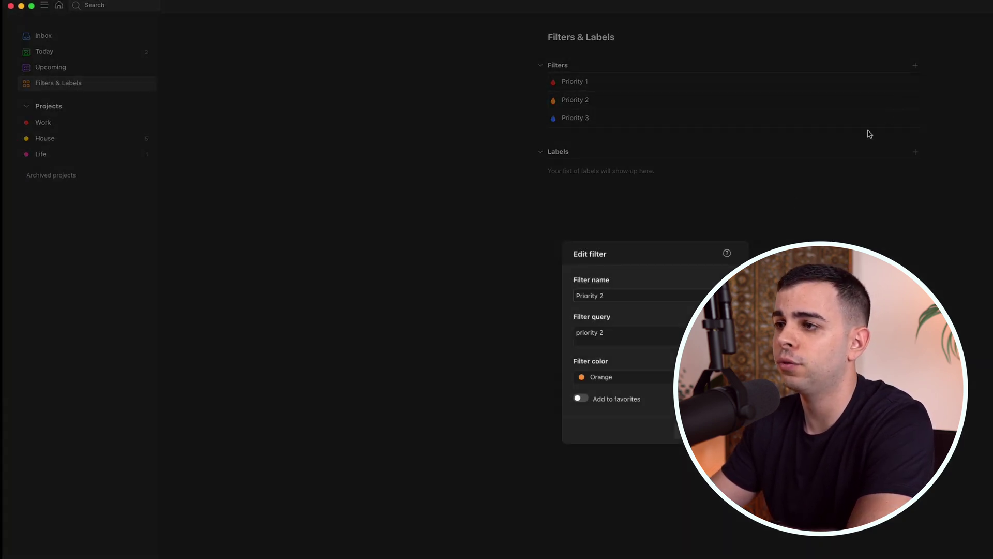
click(625, 340)
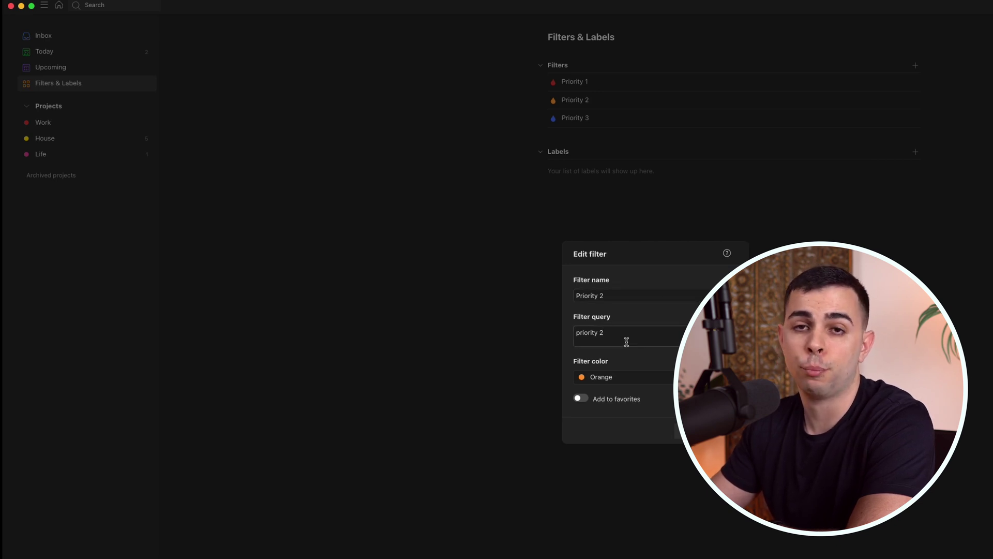
key(Escape)
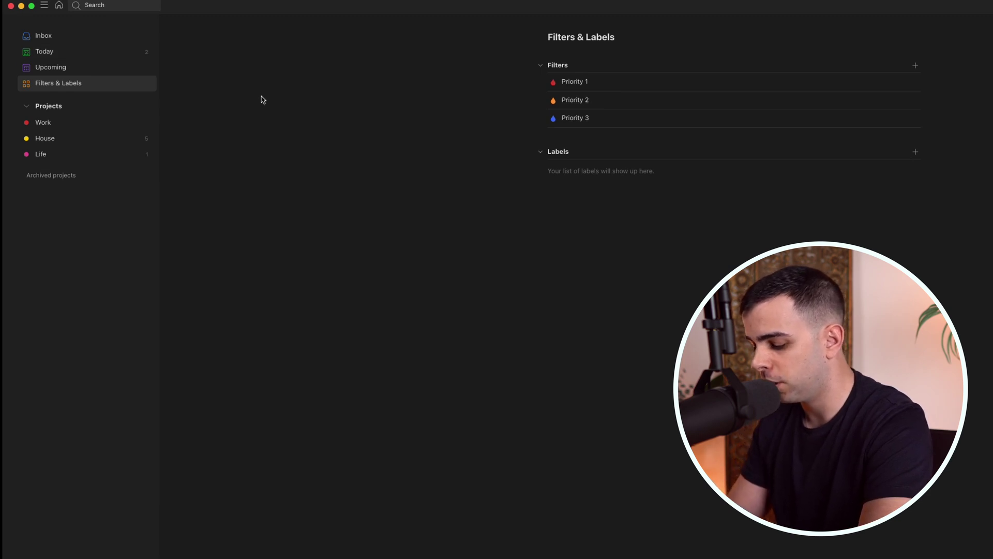
key(ctrl+alt+a)
Quick-add 'task 1' due tomorrow.
text(task )
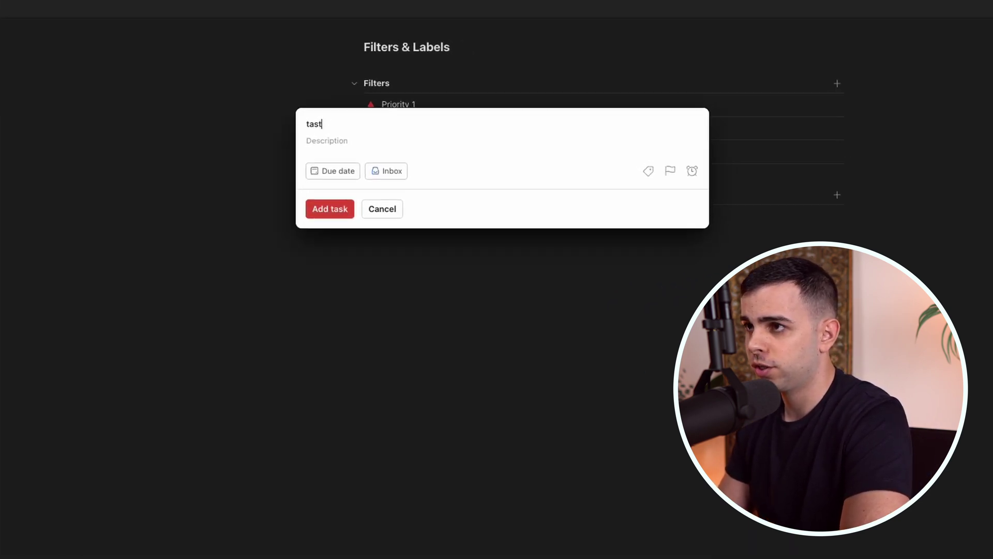
text(1 tom p)
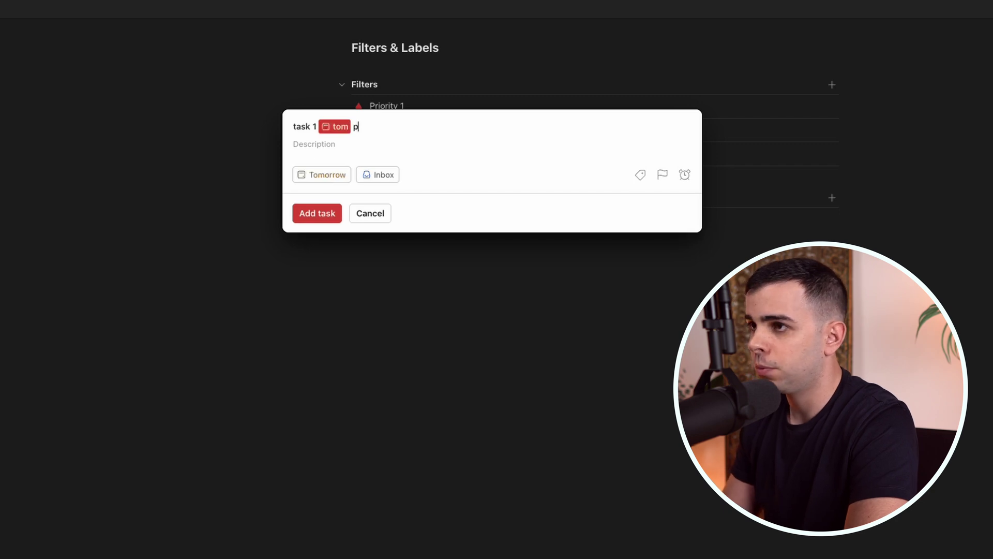
key(Return)
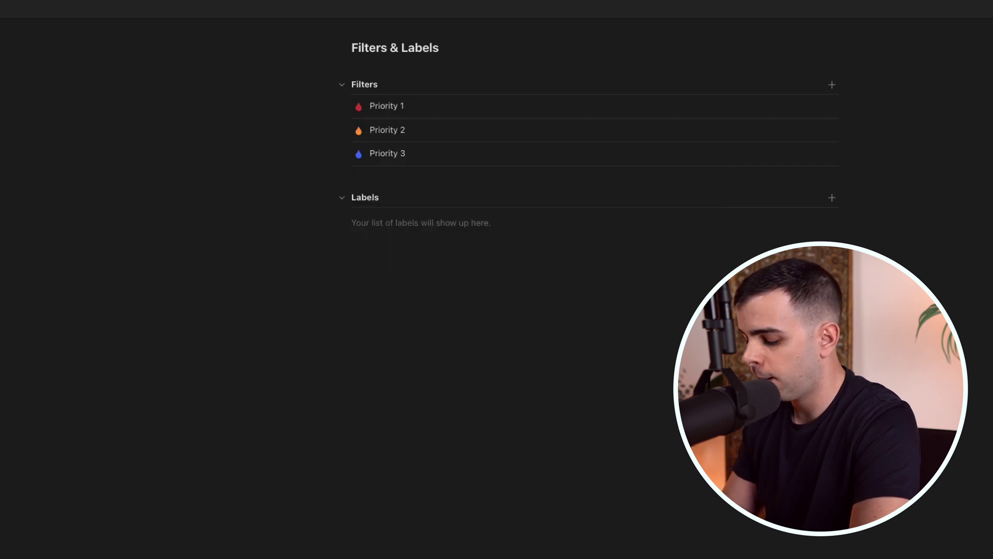
key(q)
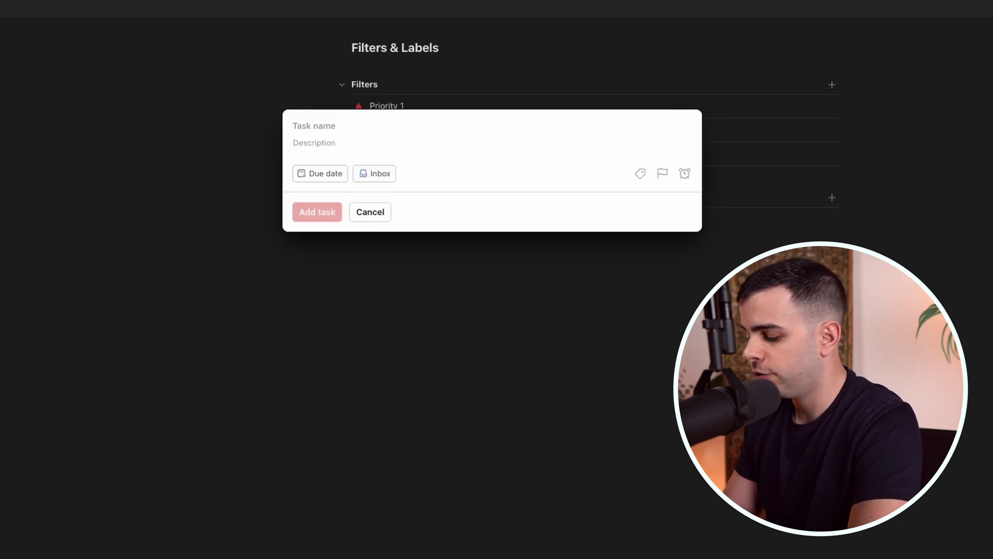
key(Escape)
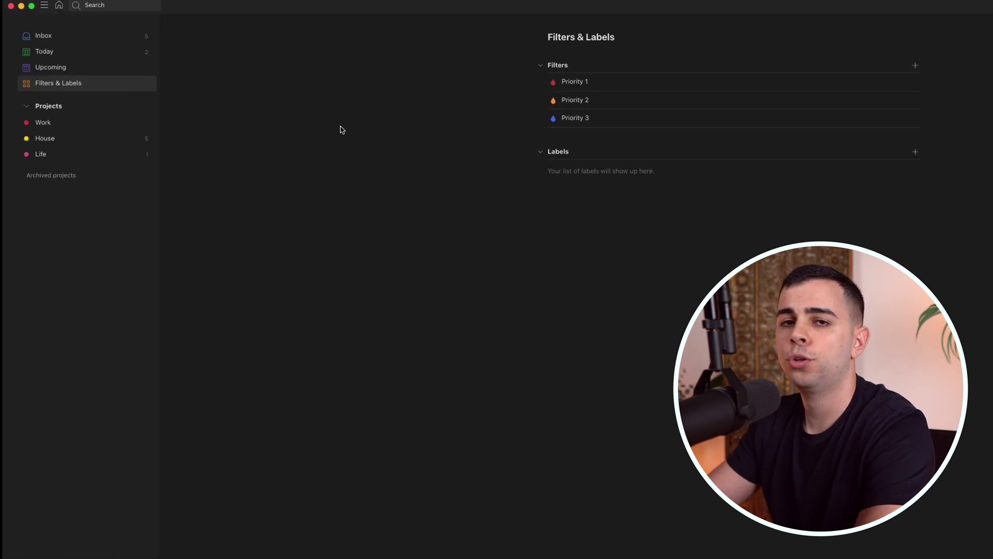
In Upcoming, give task 3 priority 1, then check the Priority 1 filter's tasks.
click(49, 75)
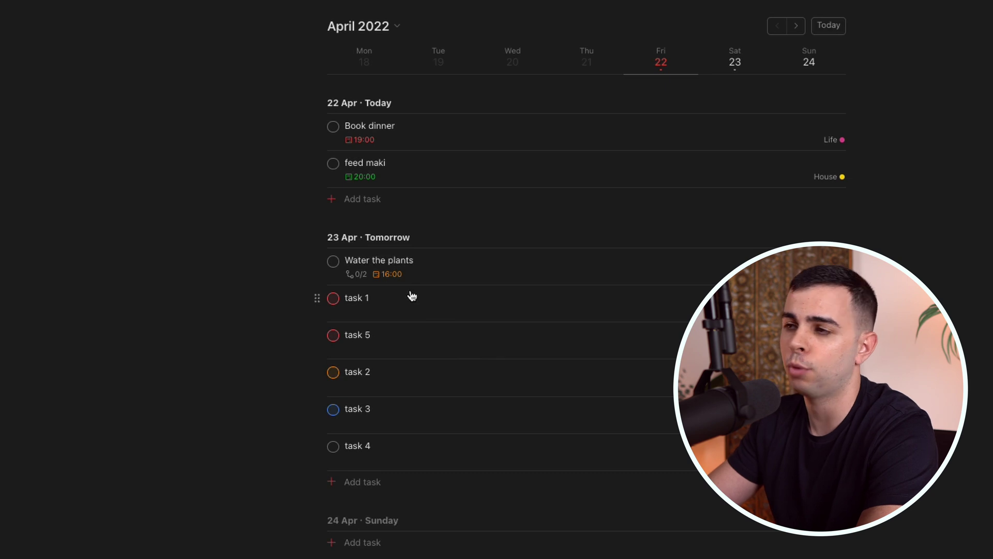
click(375, 413)
click(620, 259)
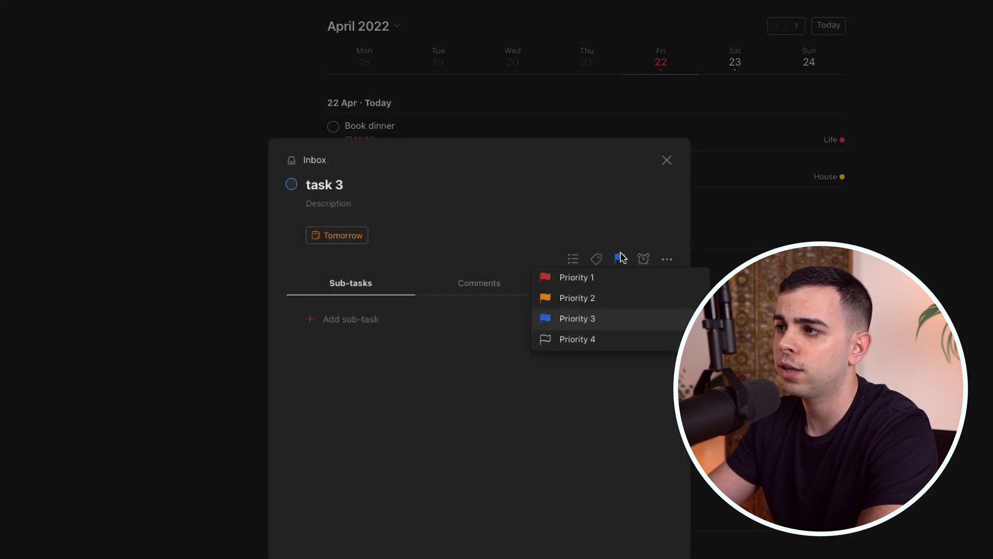
click(601, 284)
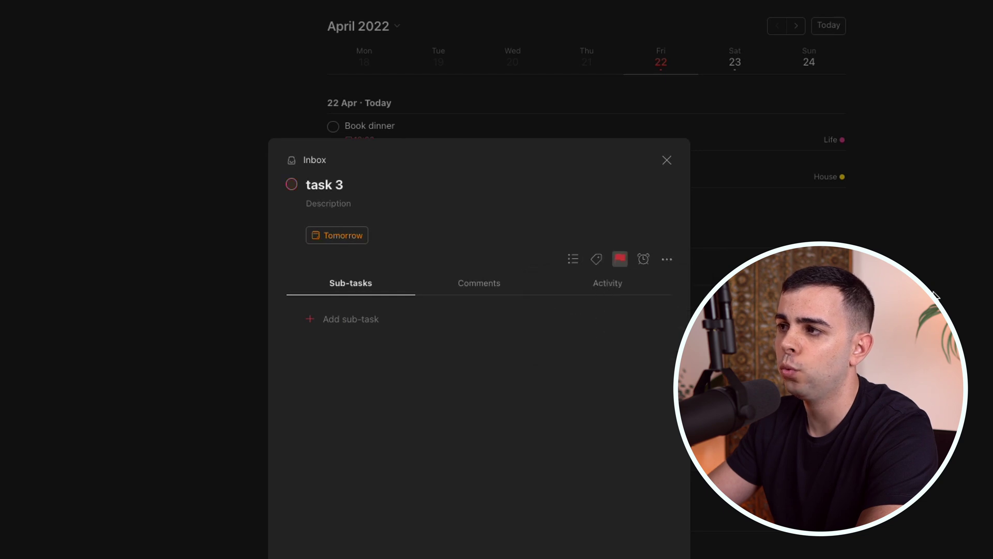
key(Escape)
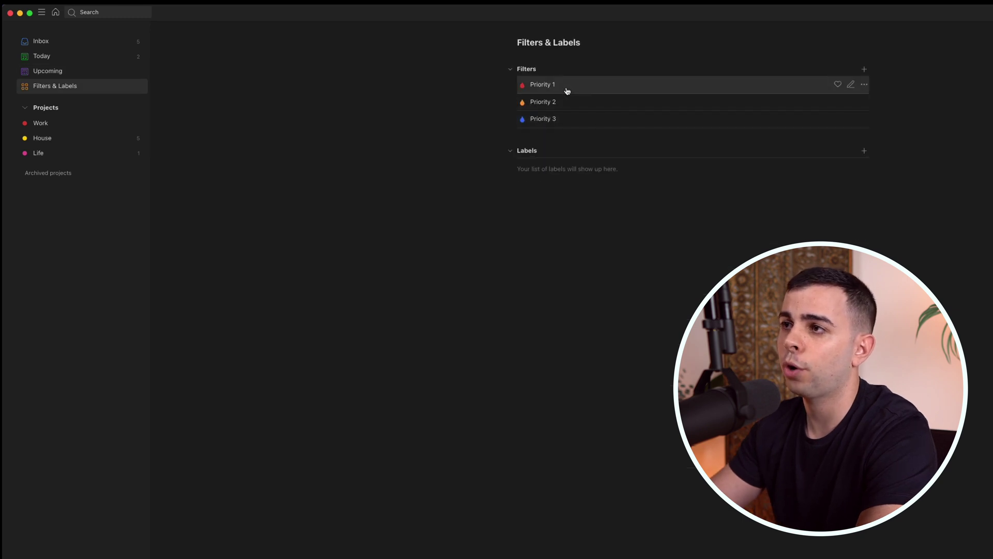
click(564, 88)
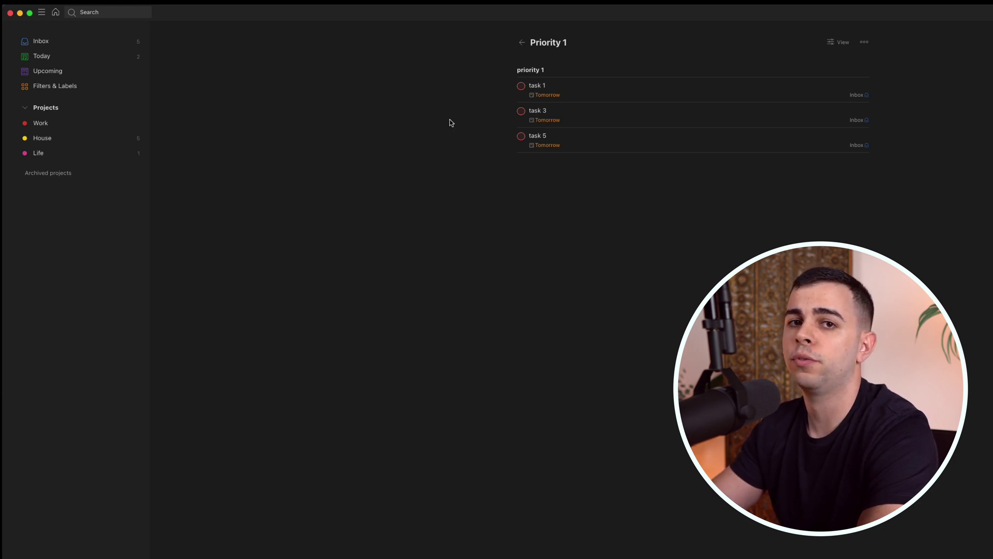
key(super+bracketleft)
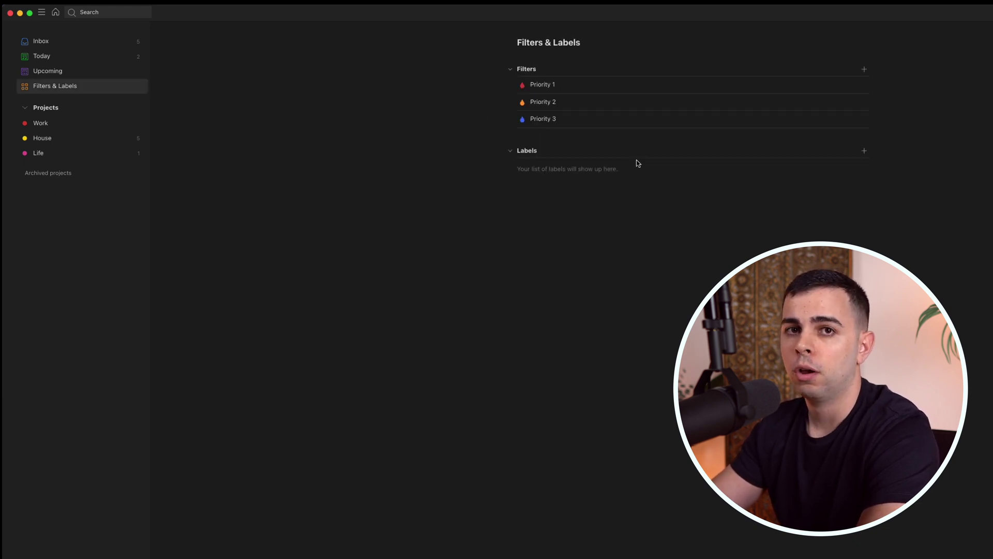
click(864, 152)
text(Label_A)
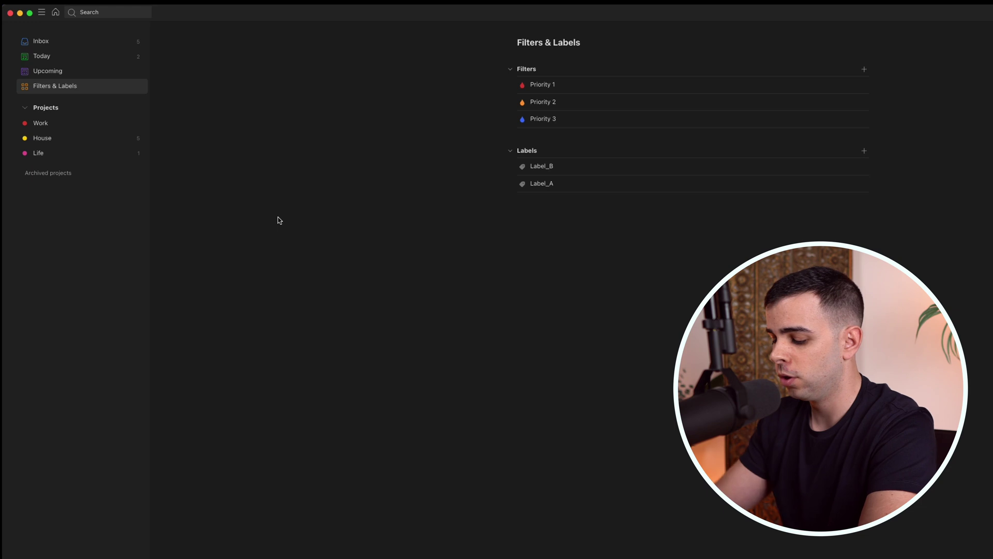
text(q)
text(random task)
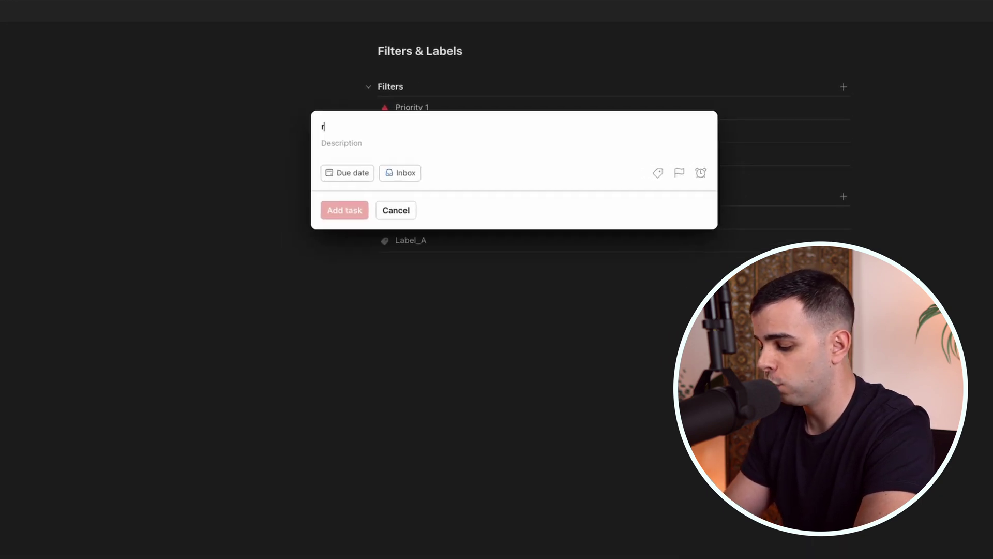
text( @)
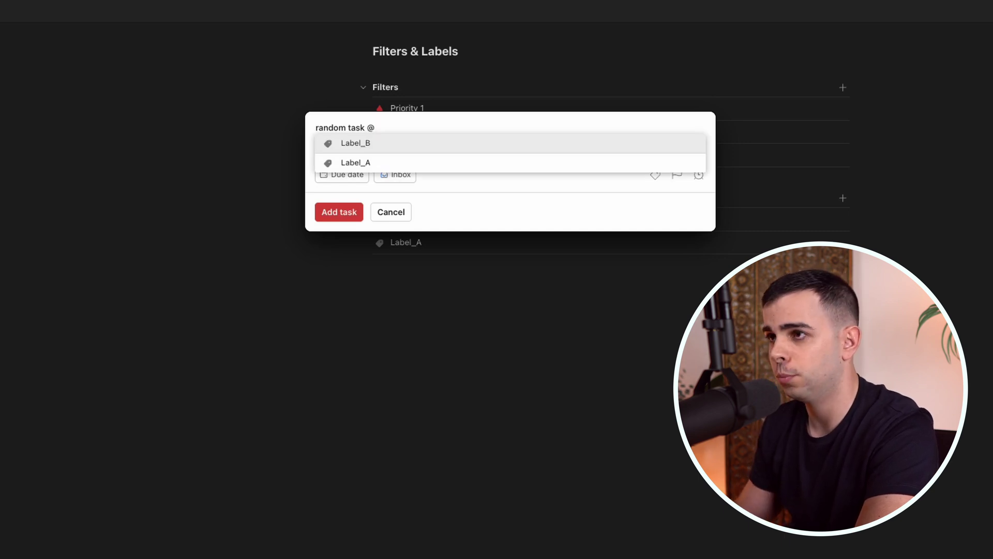
key(Down)
key(Return)
key(Return)
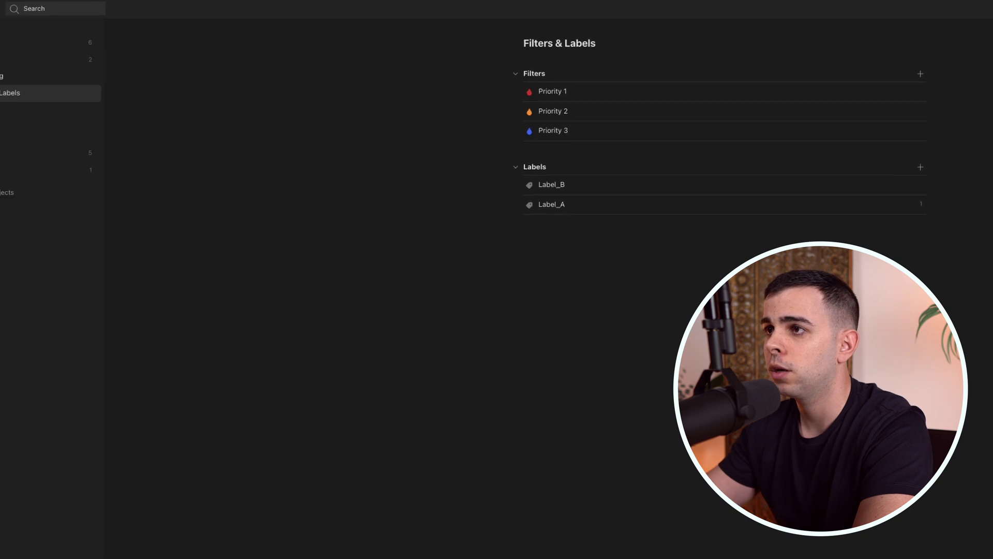
Find the random task in the Inbox and open, then dismiss, its action menu.
click(68, 46)
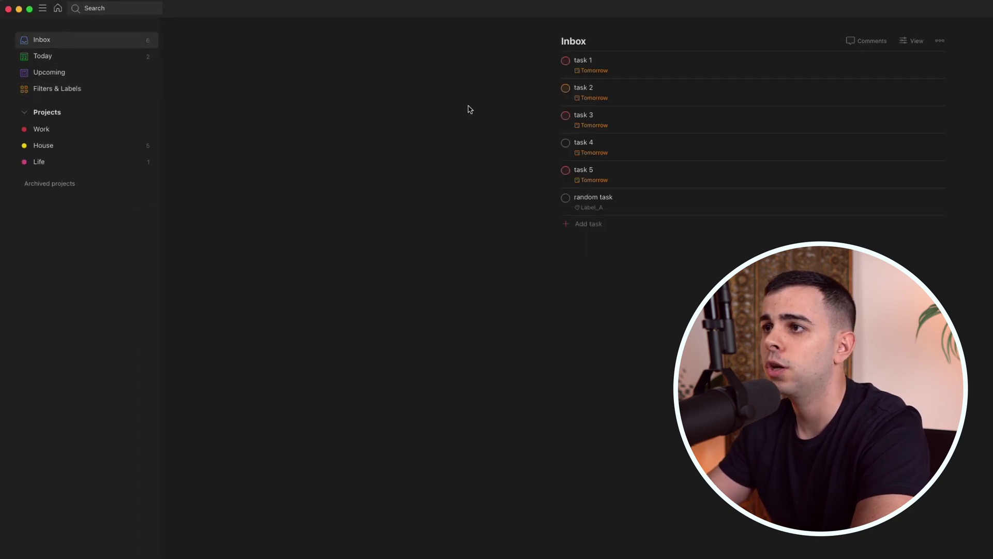
right_click(601, 211)
click(546, 256)
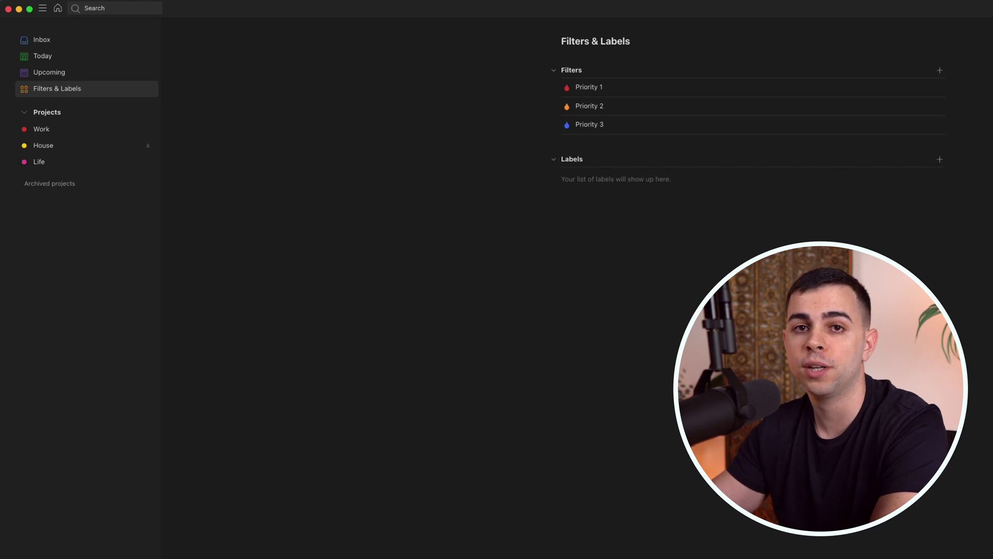
Open the House project.
click(79, 163)
Rename the House project to Youtube and set its colour to red.
click(78, 146)
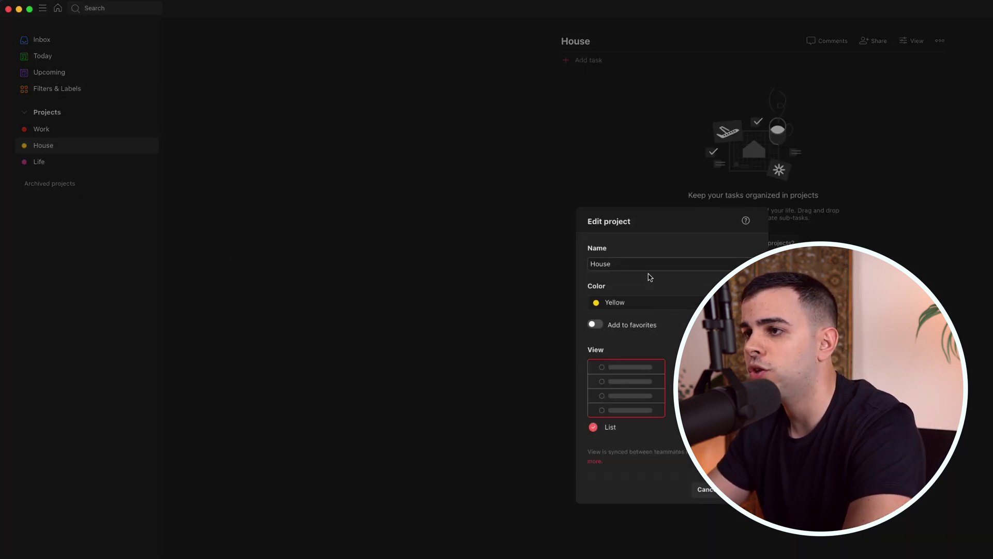
double_click(645, 265)
text(Youtube)
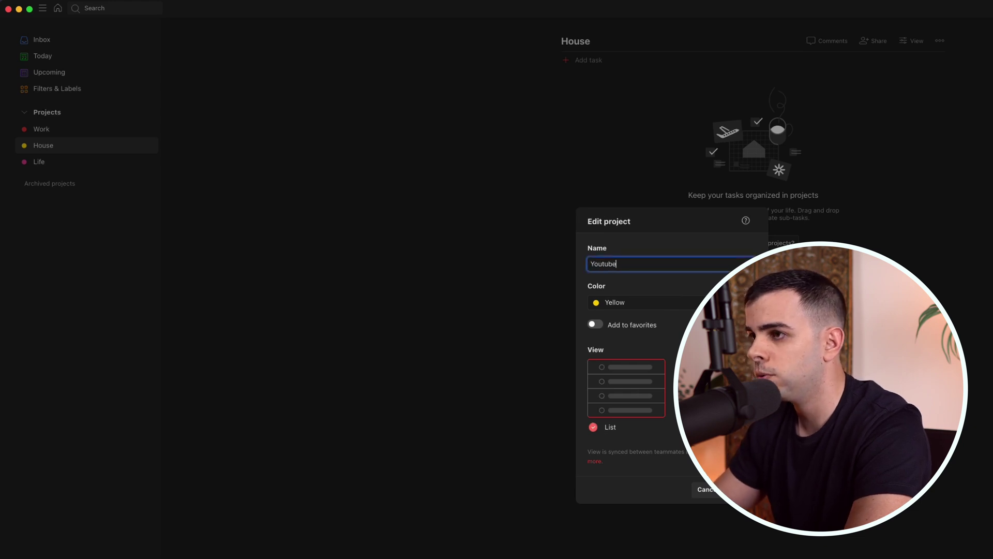
click(617, 303)
click(623, 333)
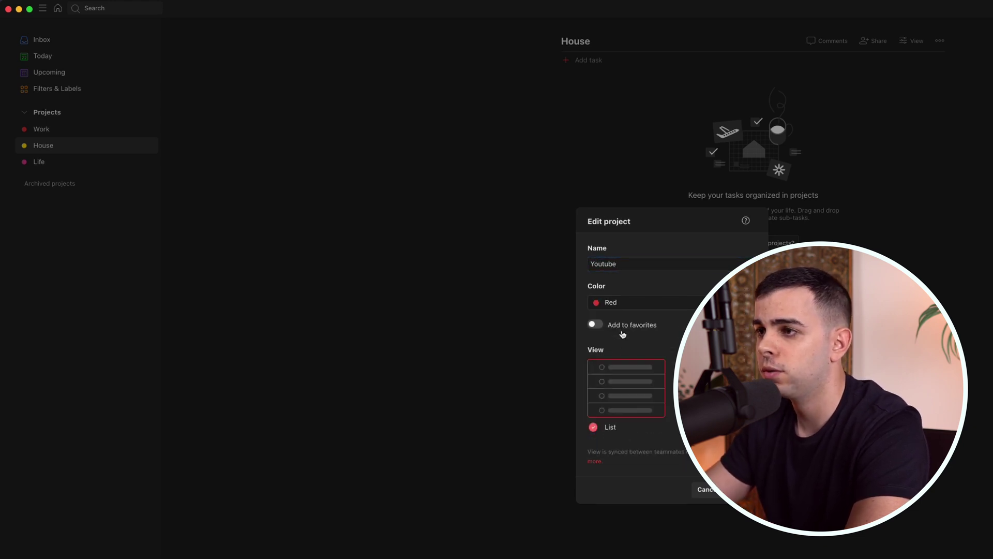
click(740, 489)
Recolour the Work project green.
click(68, 130)
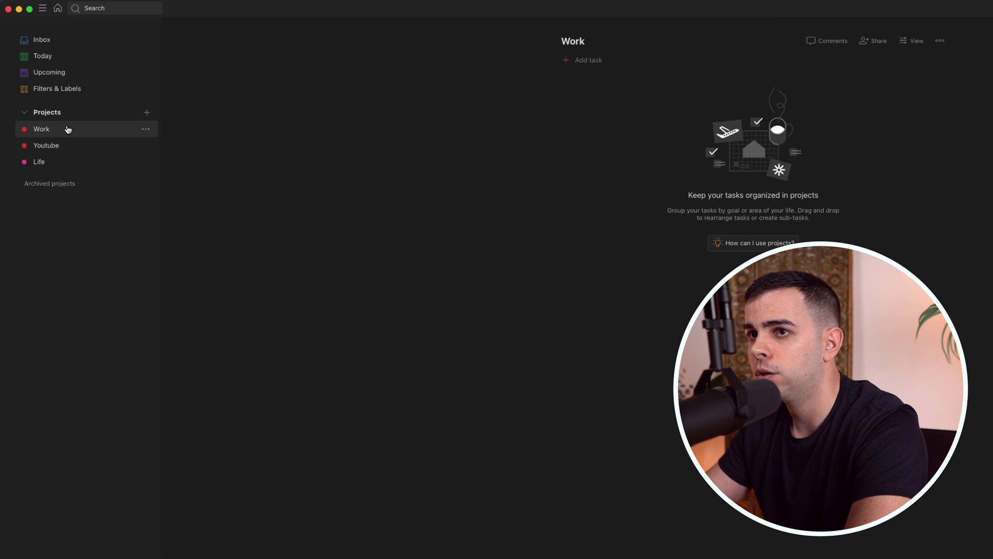
right_click(61, 129)
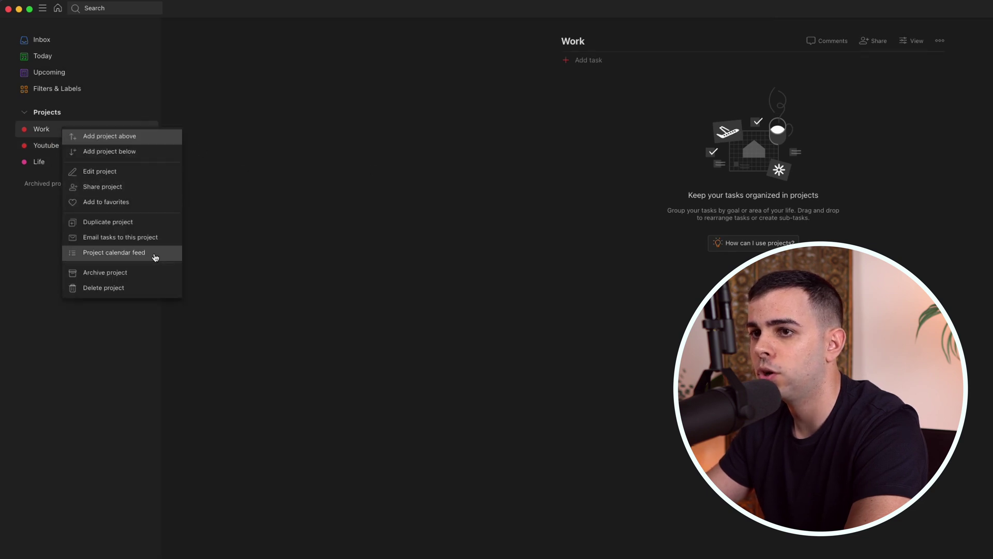
click(100, 171)
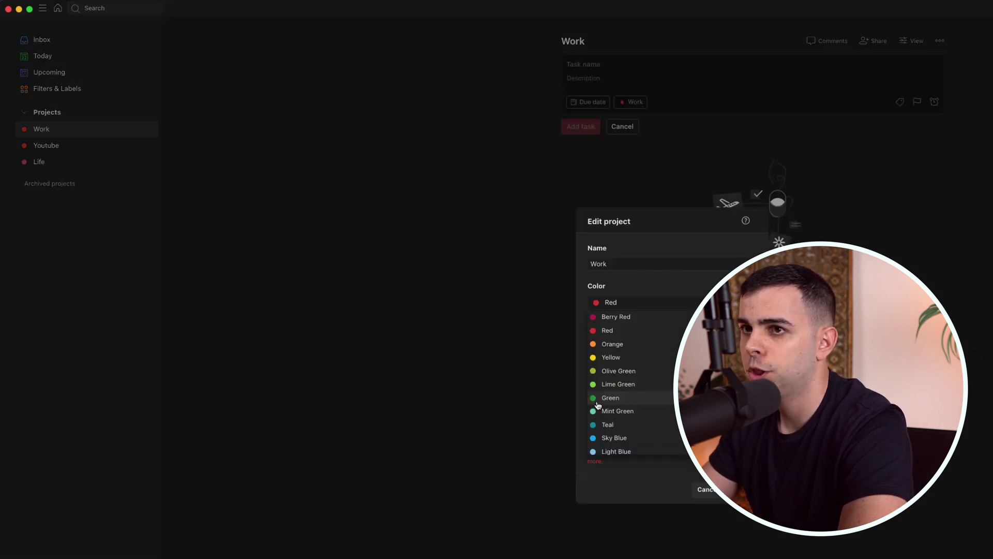
click(598, 400)
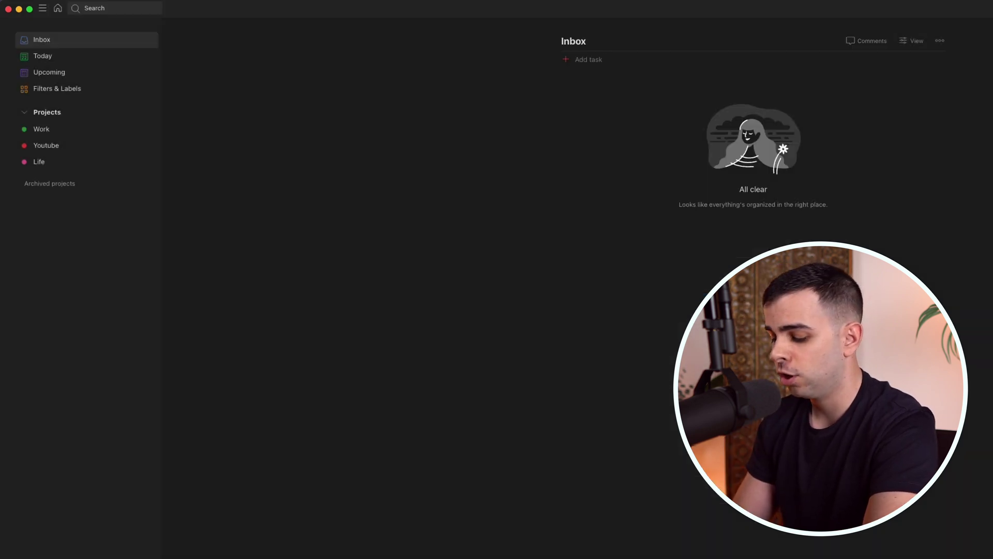
Start a quick-add task with '#' and dismiss it without adding anything.
key(ctrl+super+a)
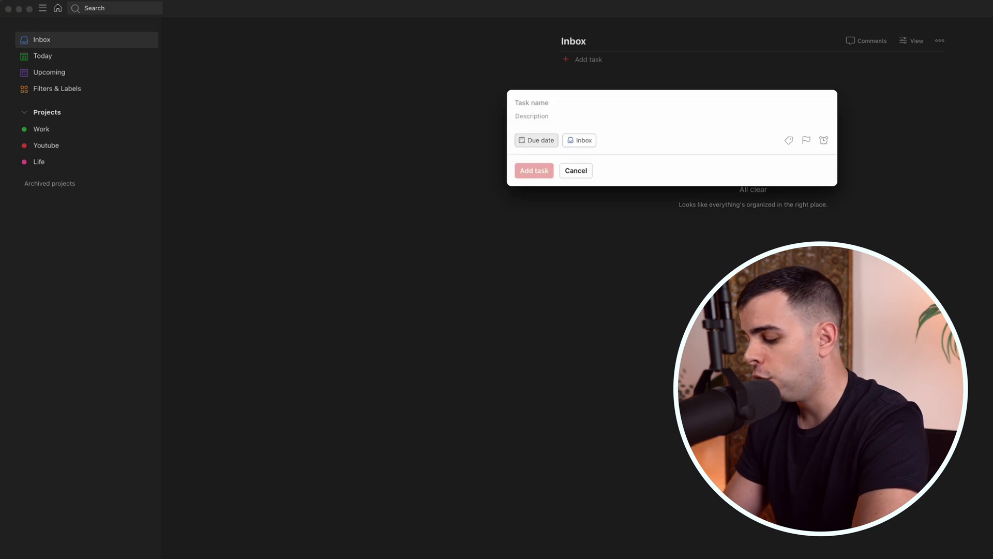
text(#)
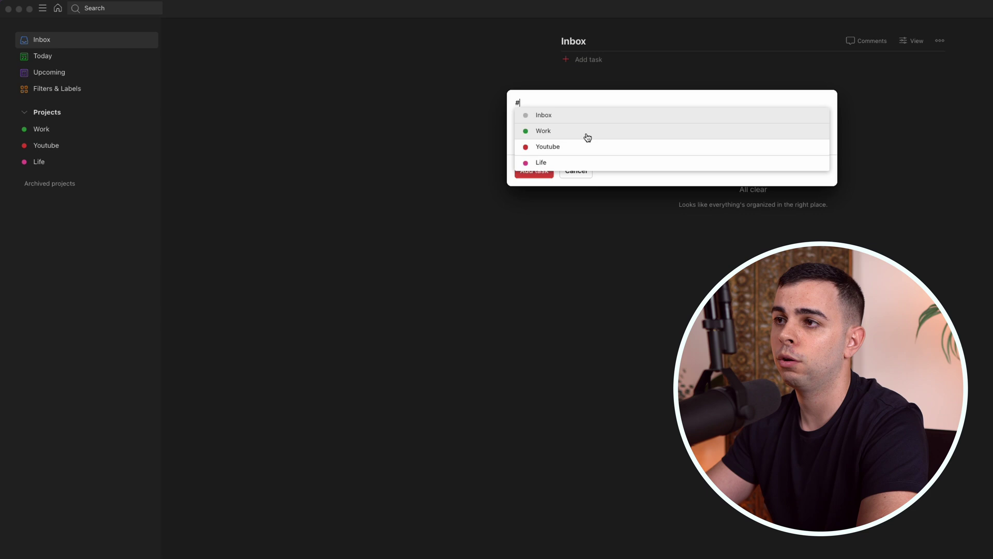
click(616, 246)
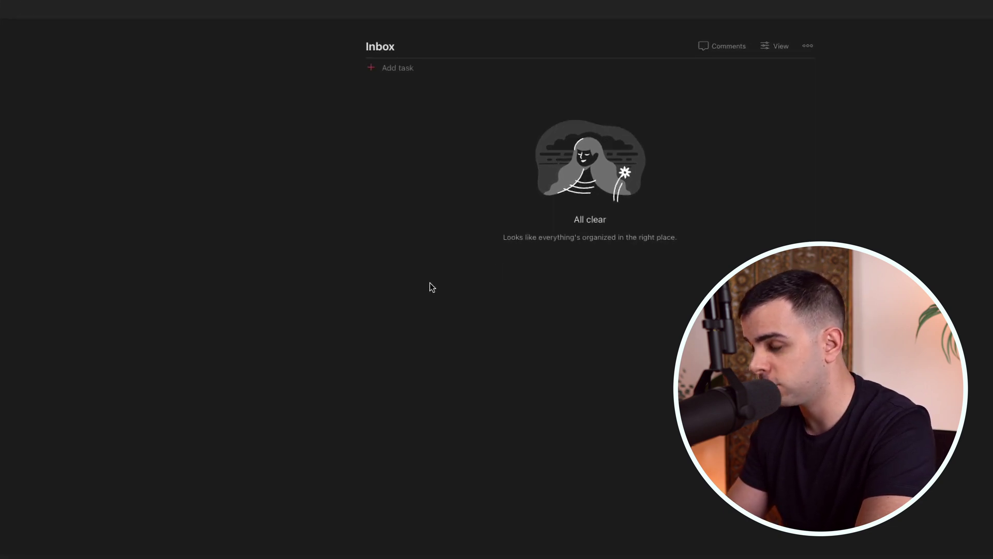
Quick-add 'inbox zero' recurring every day at 10am in the Life project.
text(qinbox zero every)
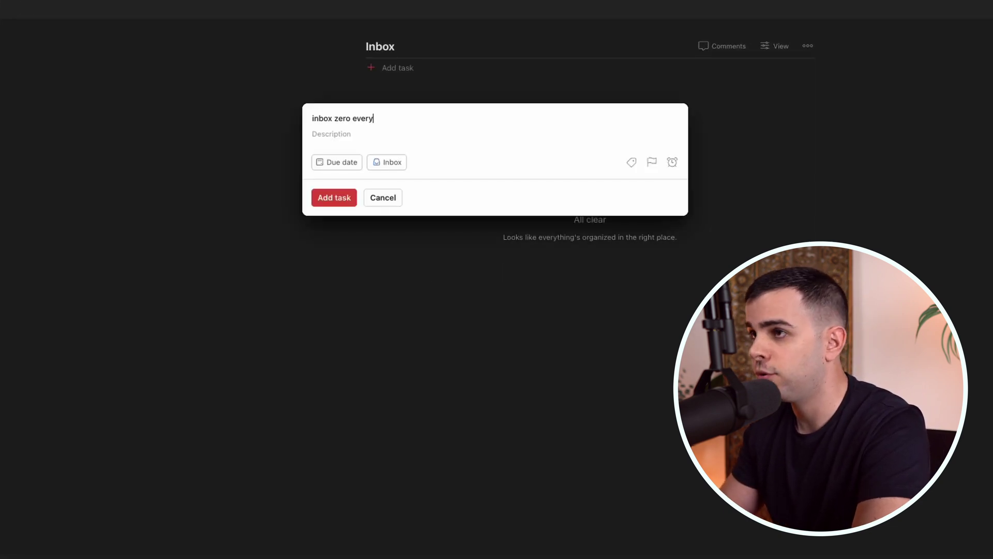
text(day at)
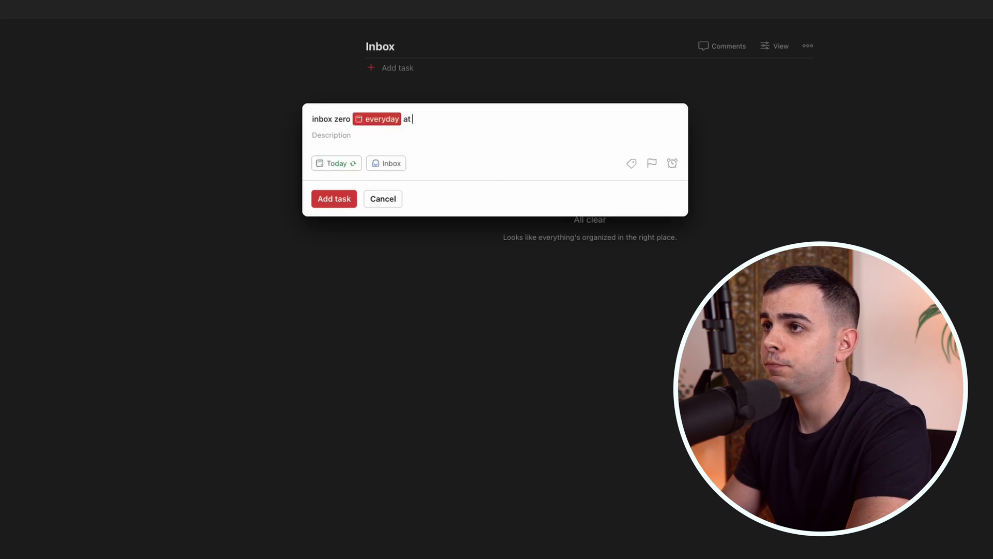
text( 10am)
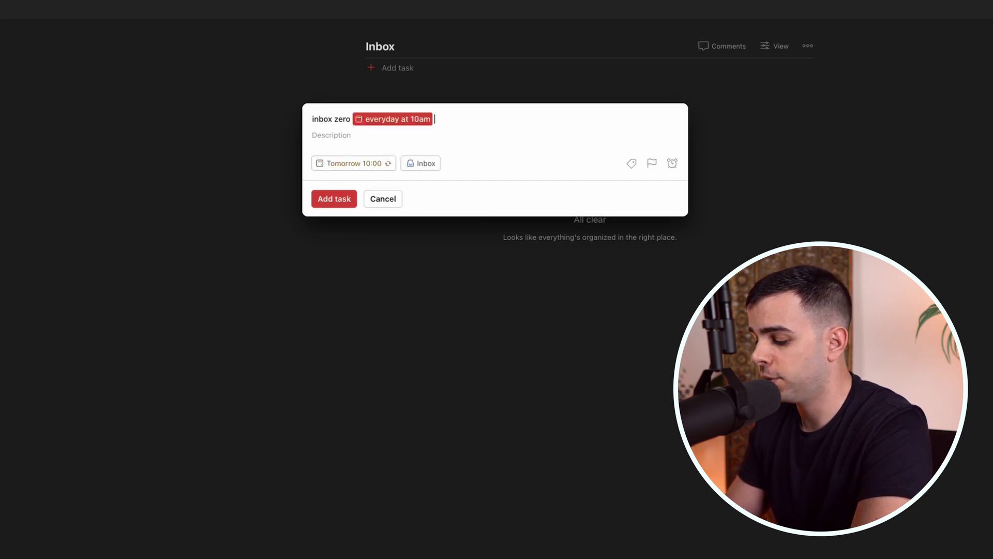
text(#Life)
key(Return)
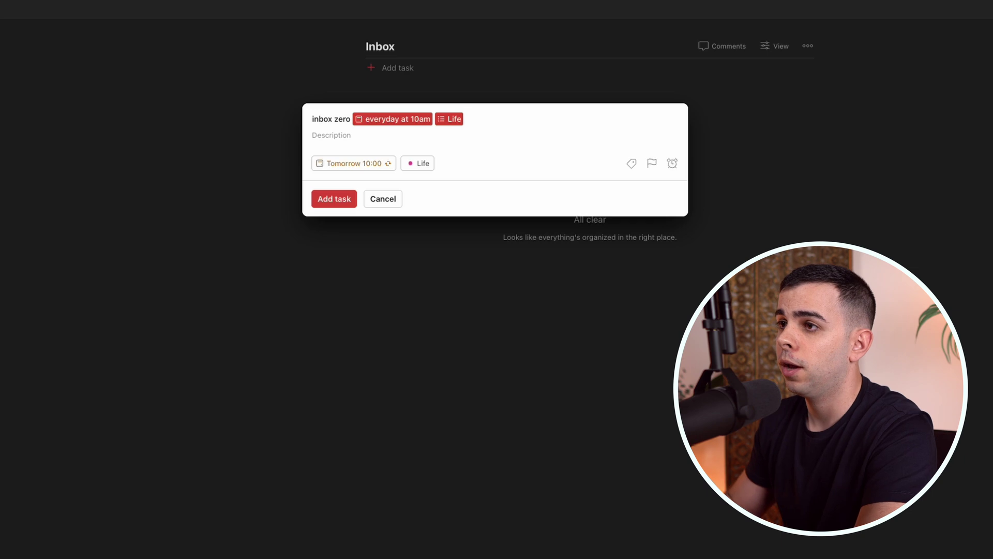
key(Return)
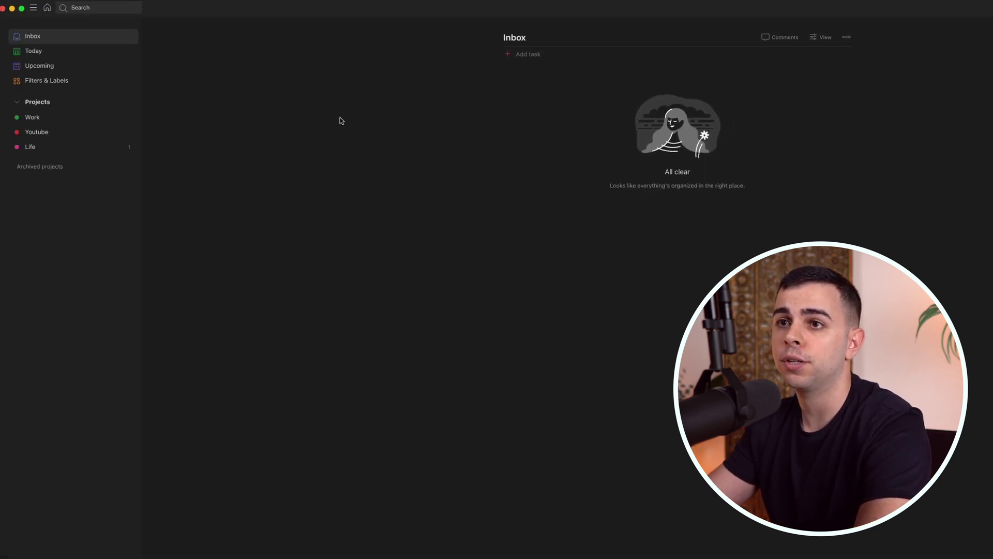
click(43, 148)
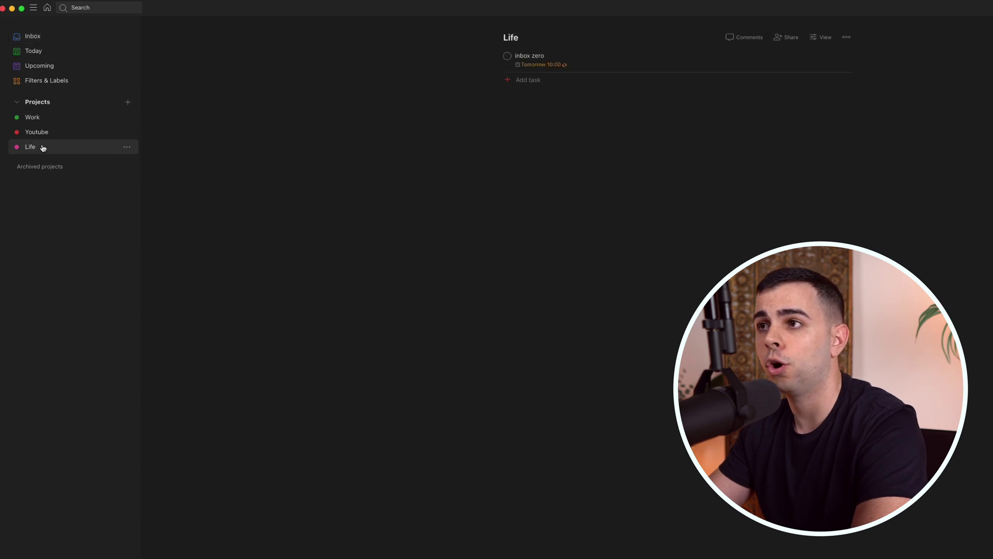
click(46, 37)
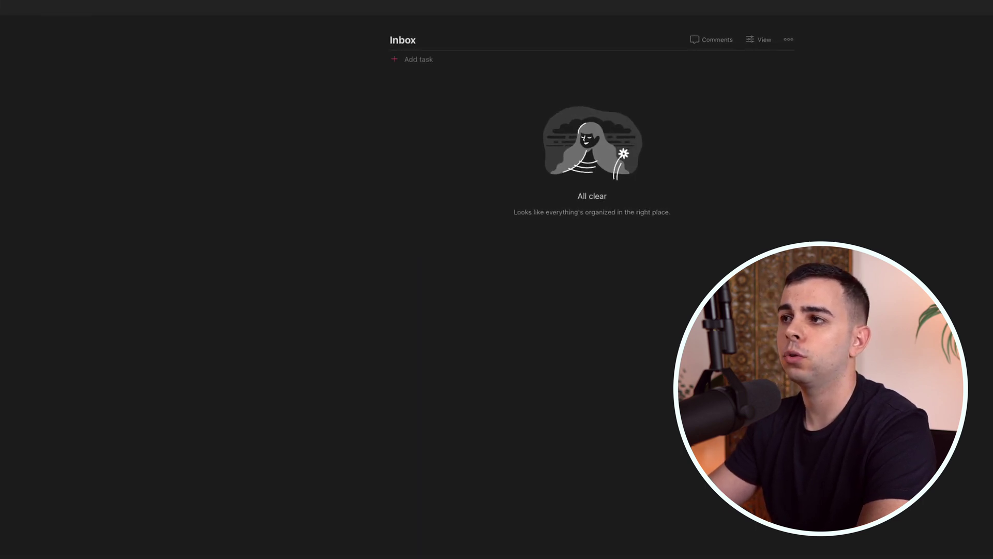
In Upcoming, complete inbox zero for 23 and 24 Apr so it moves to 25 Apr.
key(g)
key(u)
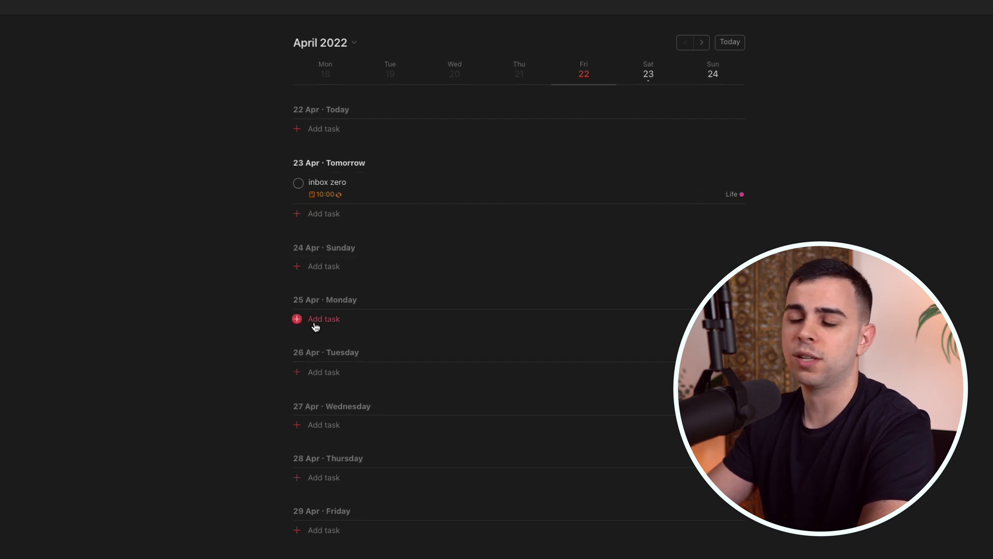
scroll(386, 362, down, 1)
scroll(389, 381, up, 1)
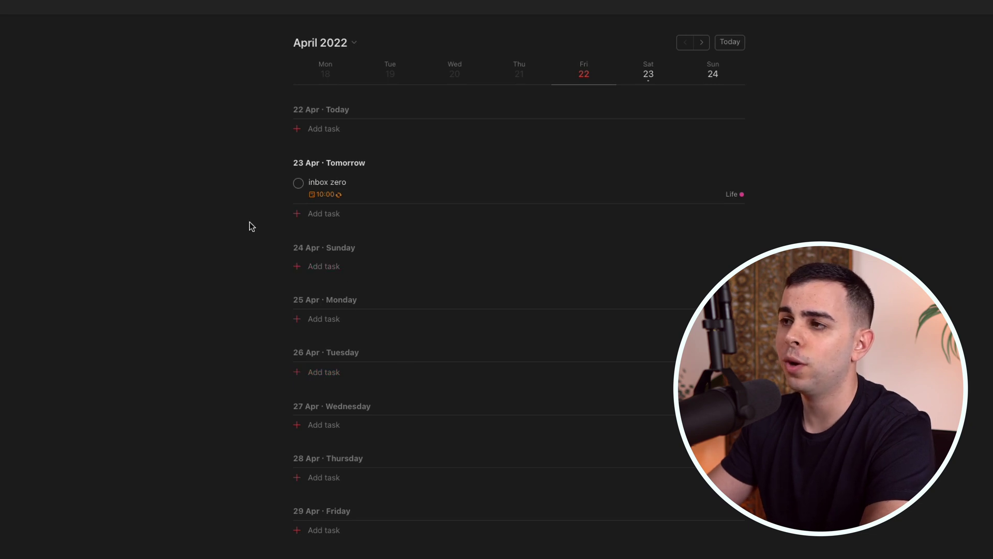
click(300, 183)
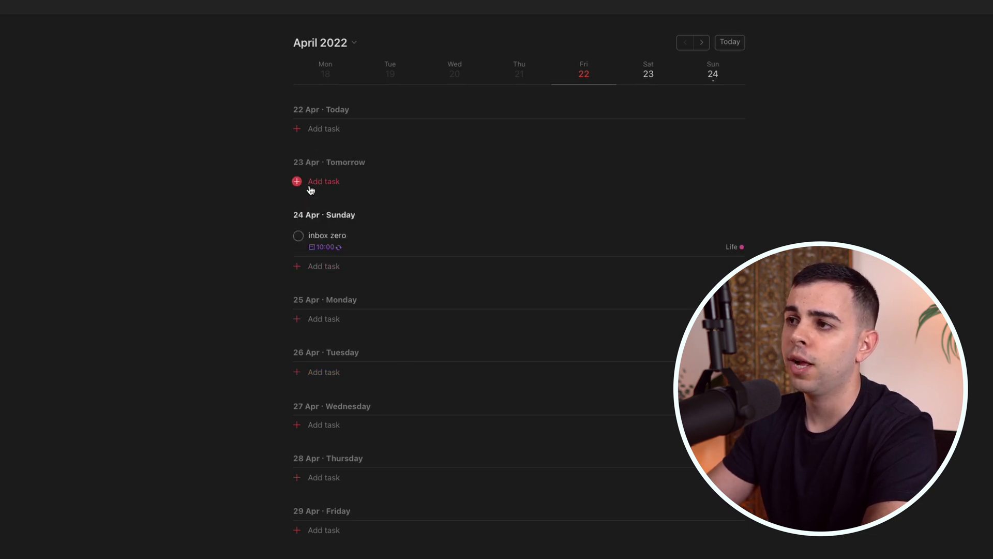
click(298, 236)
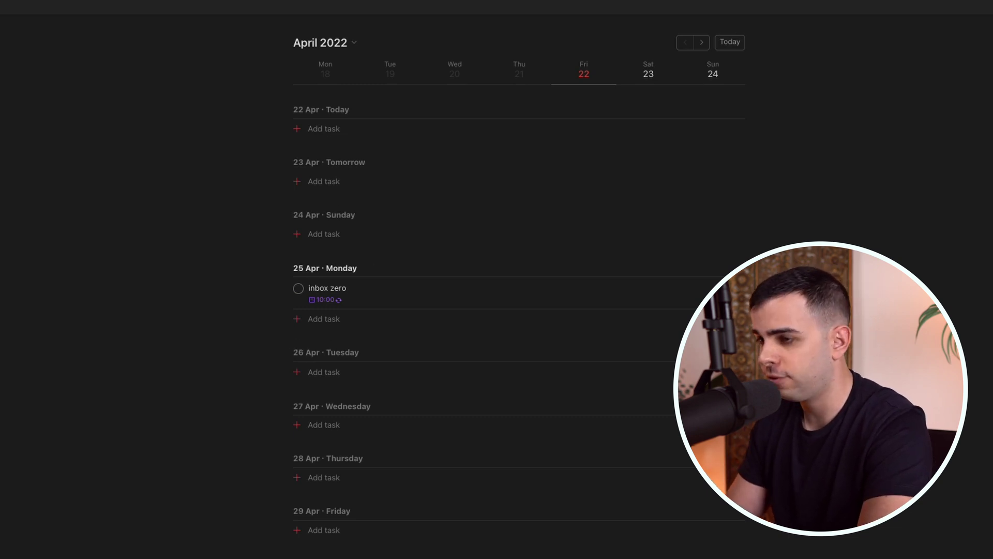
text(qWeekly)
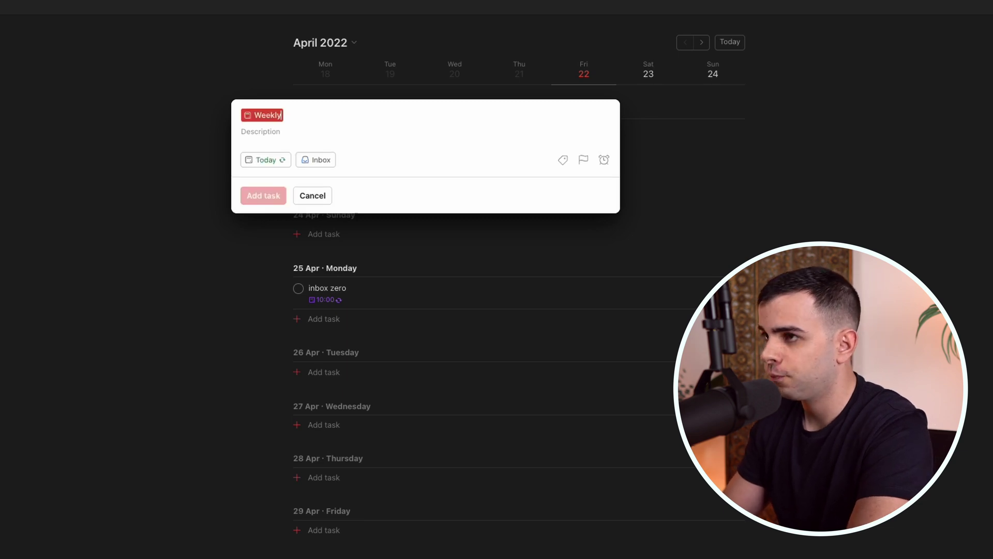
text( Journaling every sun)
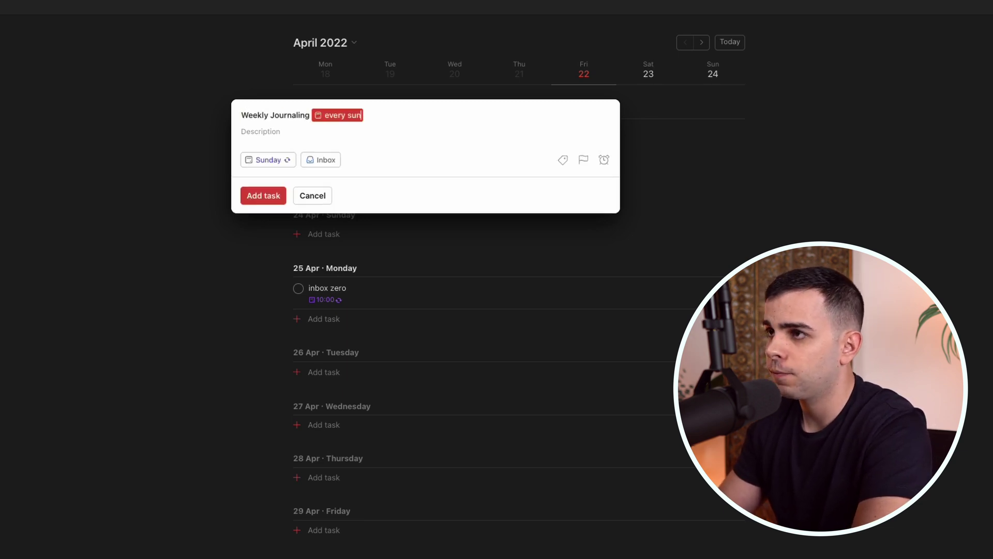
text(day at 10)
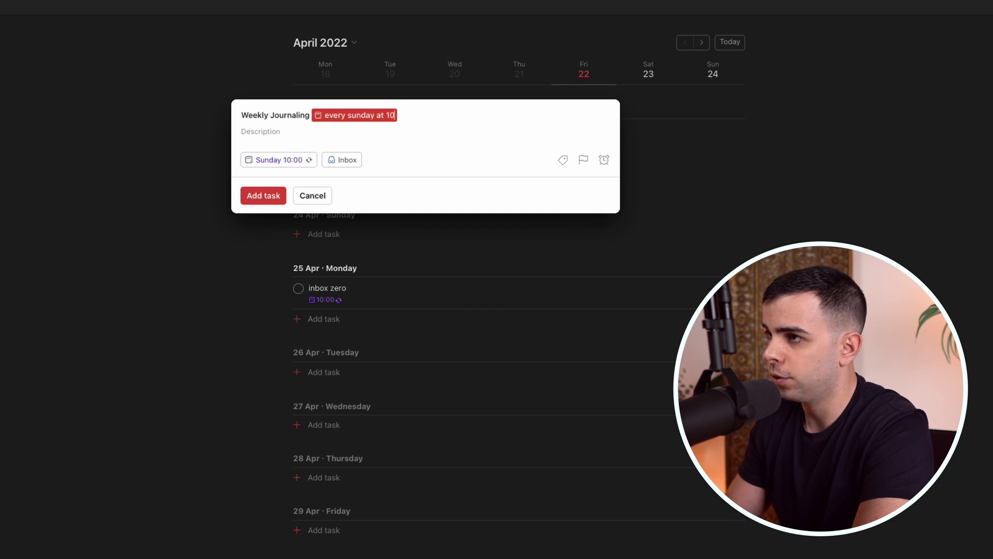
text(pm #life)
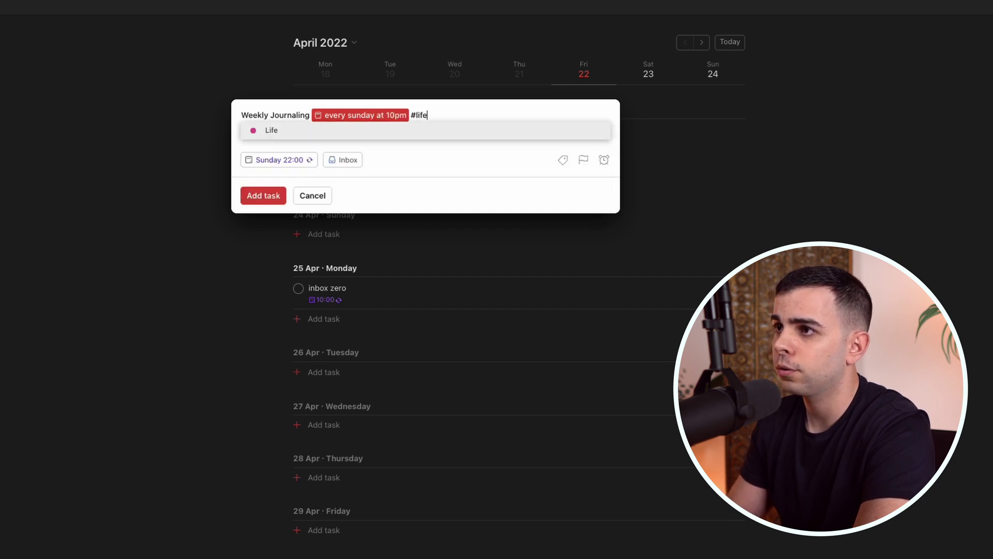
Save Weekly Journaling (Sundays 10pm) and add Monthly Finances every end of month, both in Life.
key(Return)
key(Return)
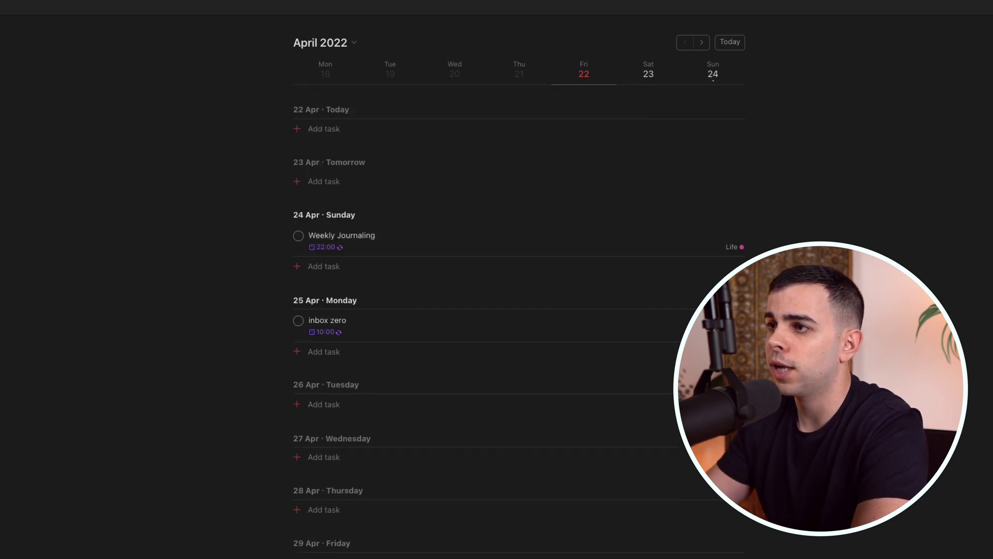
text(q)
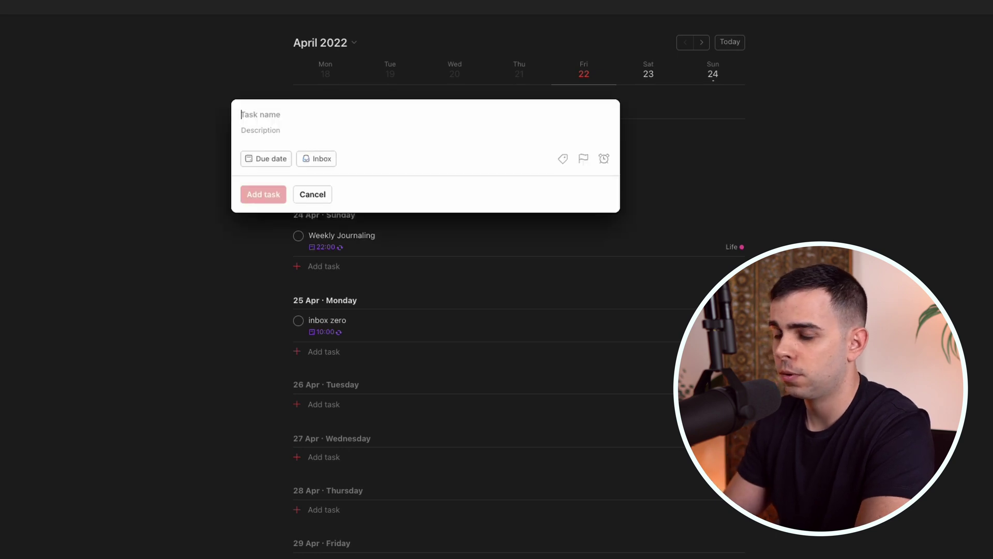
text(Monthly Fi)
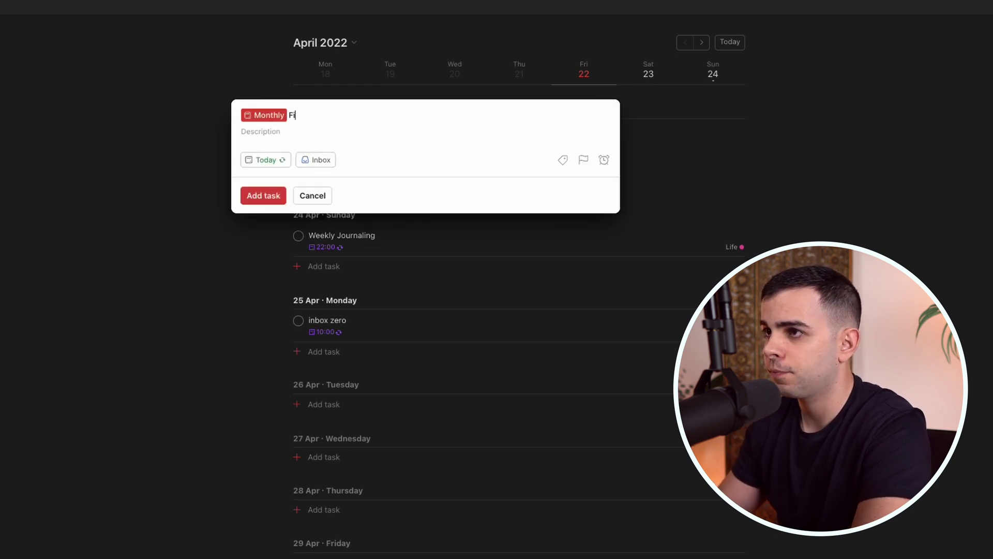
text(nances every end of month)
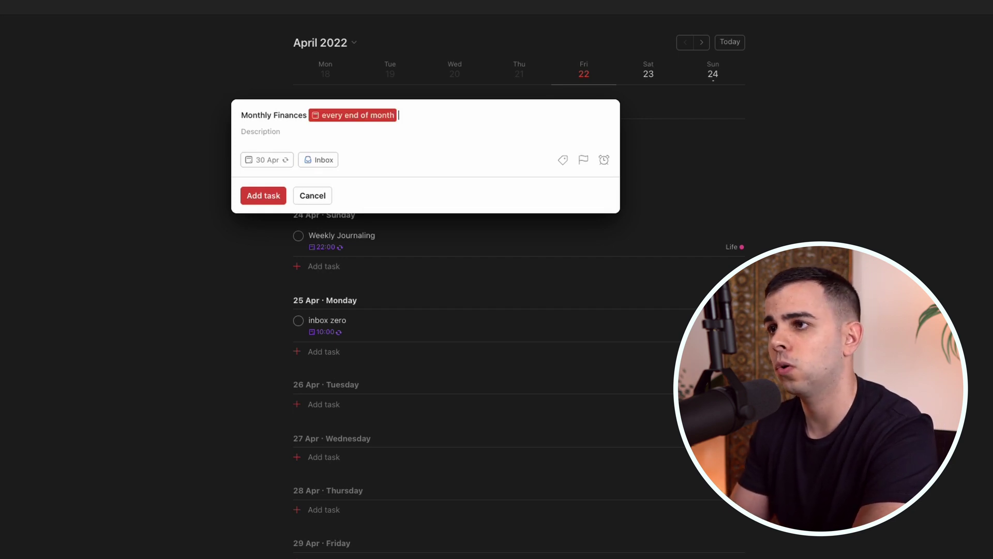
text(d)
key(BackSpace)
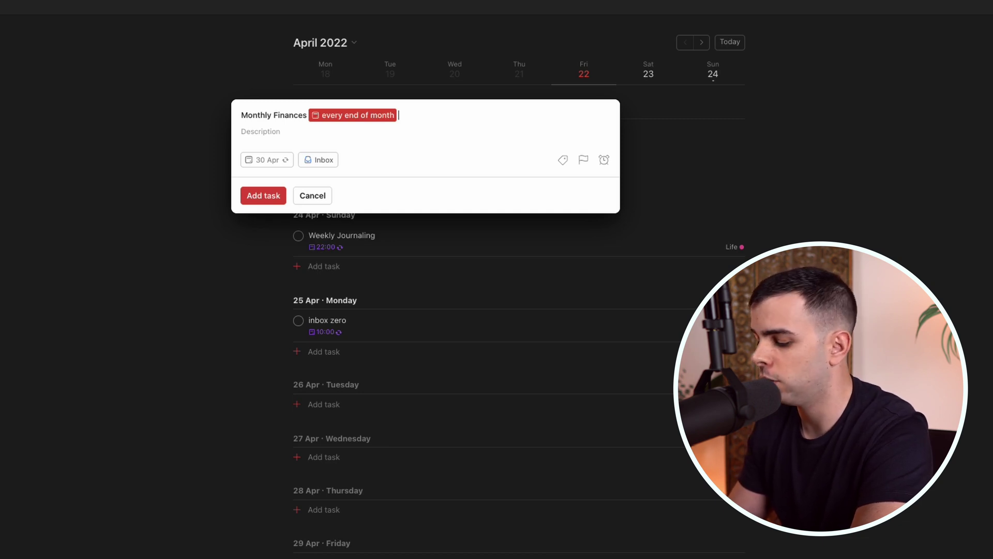
text(#life)
key(Return)
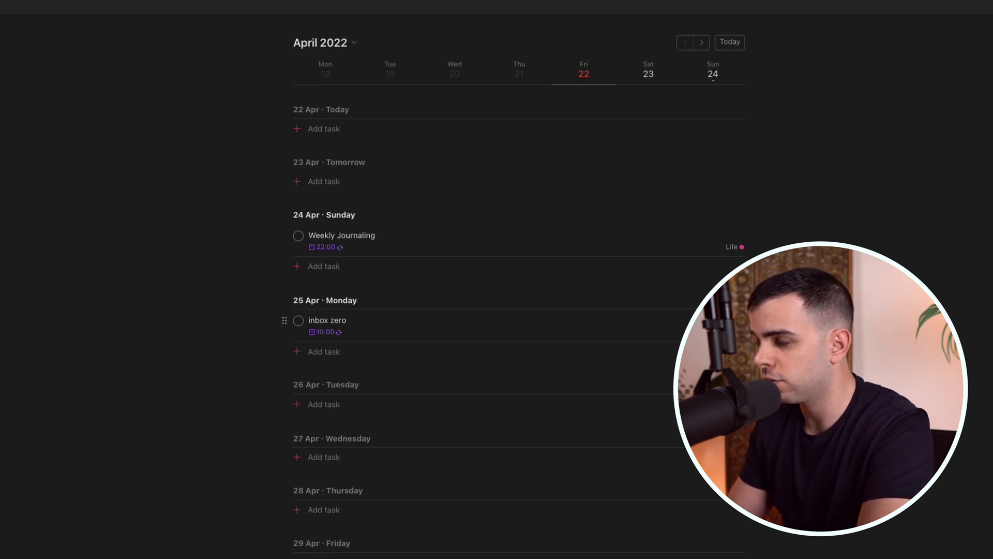
Quick-add 'Answer comments' every other day to the Youtube project.
text(qAnswer co)
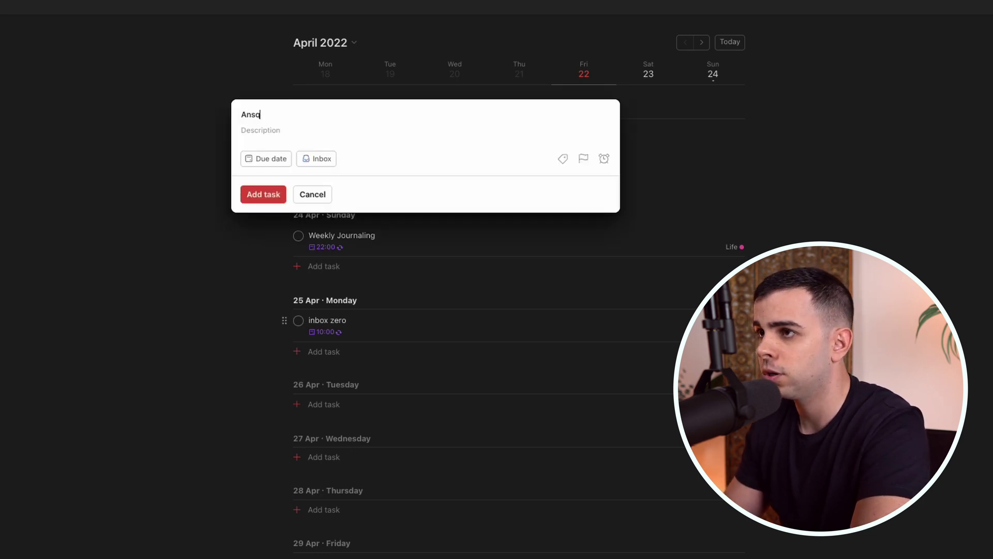
text(mments e)
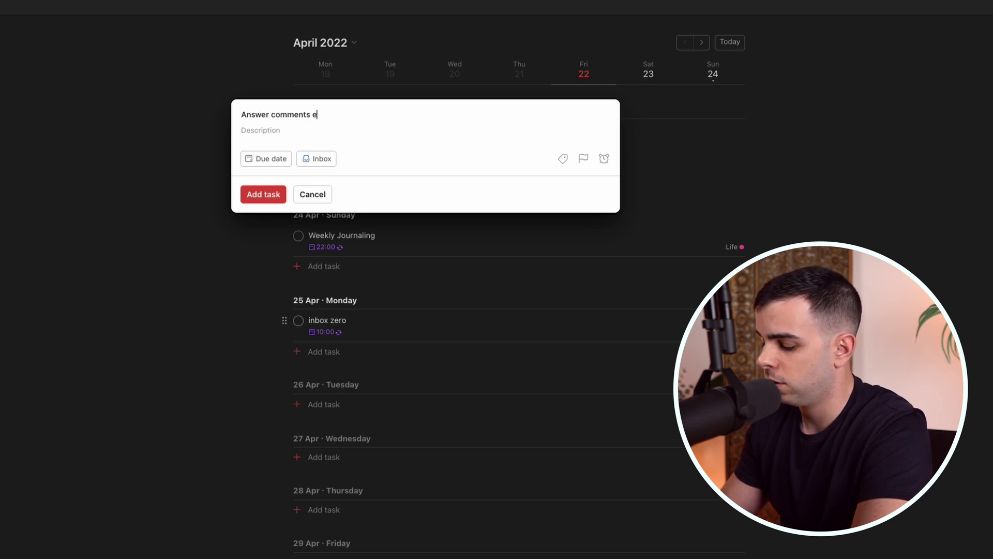
text(very other day #yout)
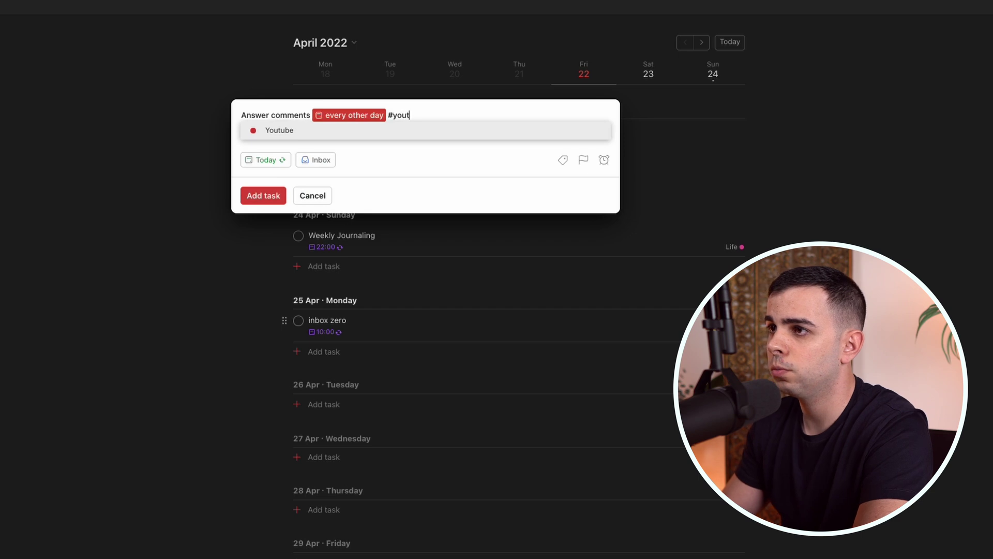
key(Return)
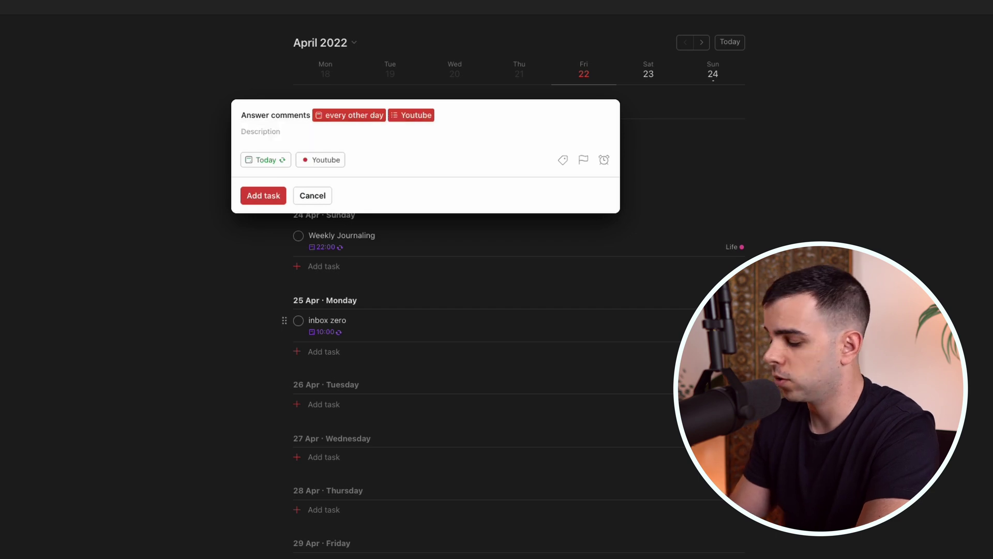
key(Return)
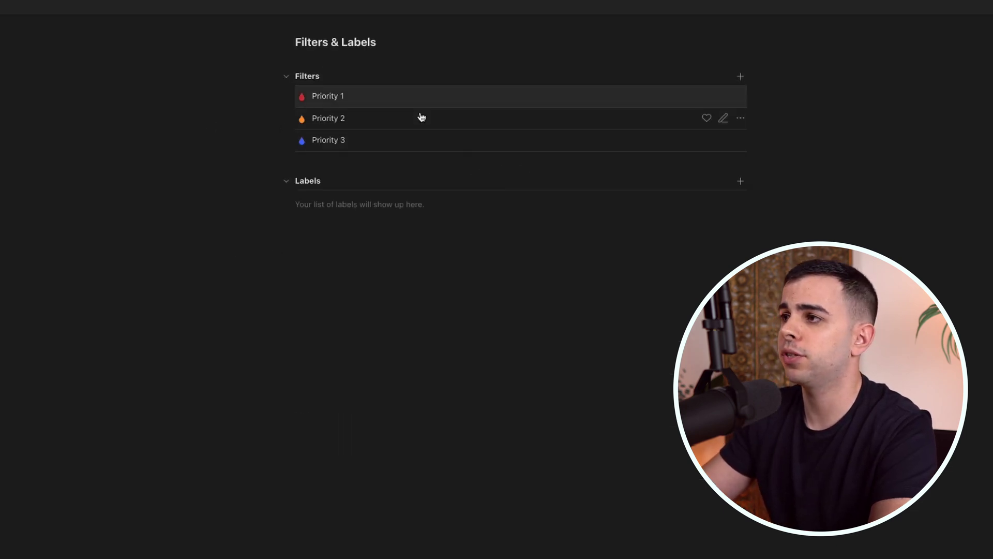
click(724, 119)
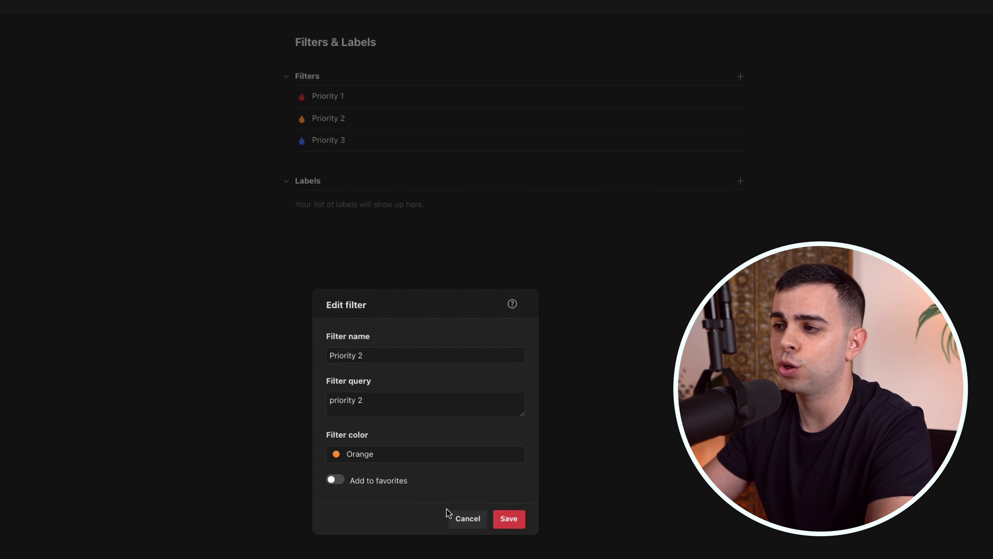
click(458, 516)
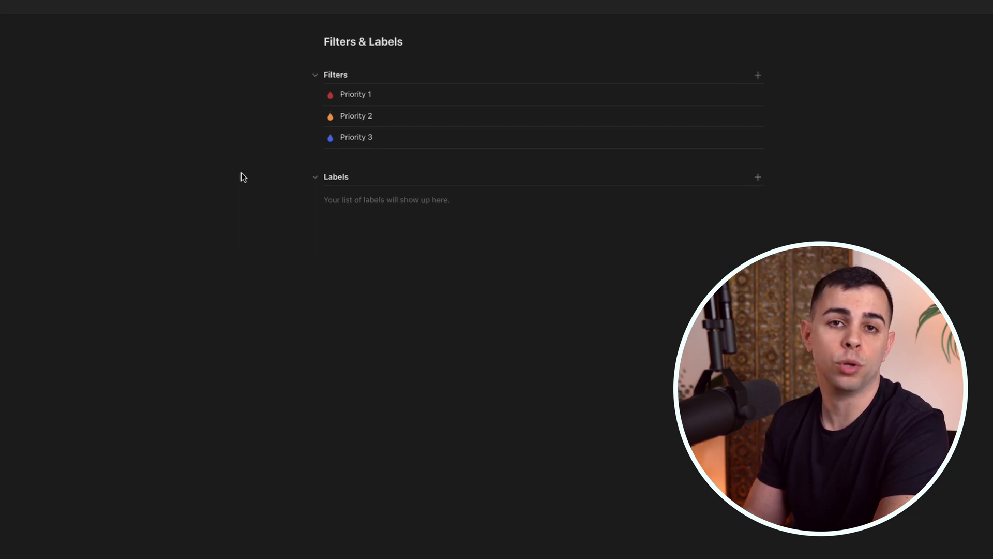
click(68, 53)
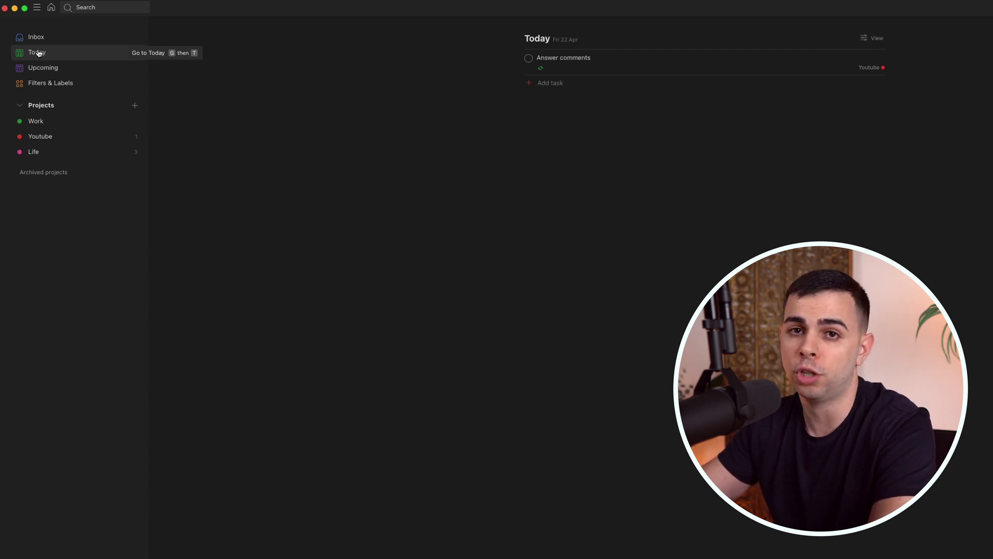
click(50, 83)
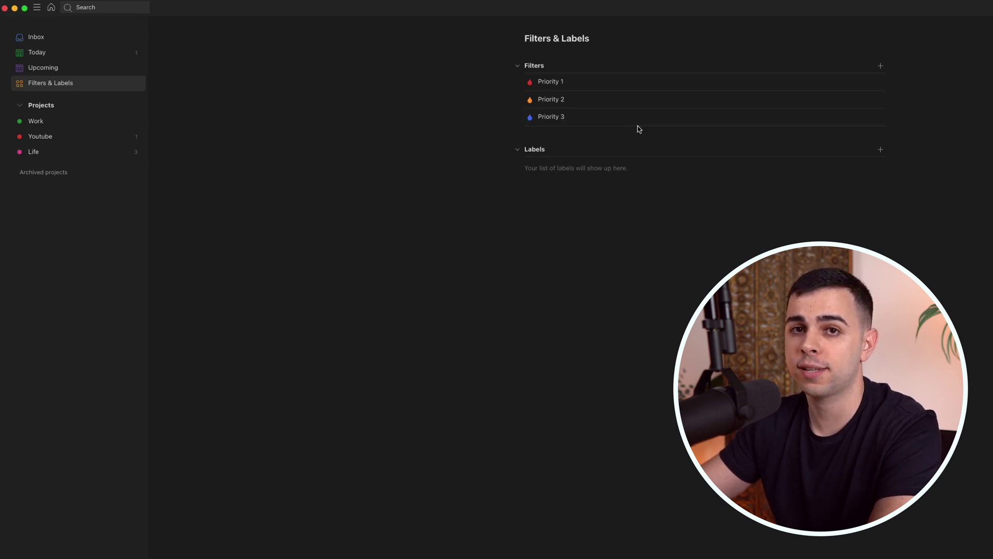
click(880, 149)
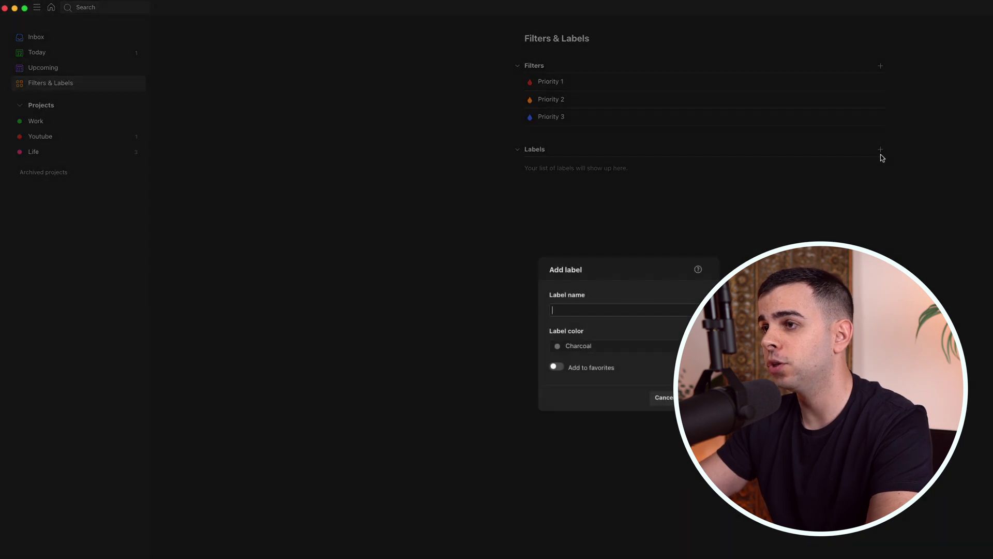
Create the 10_min label in Olive Green.
click(573, 355)
click(595, 410)
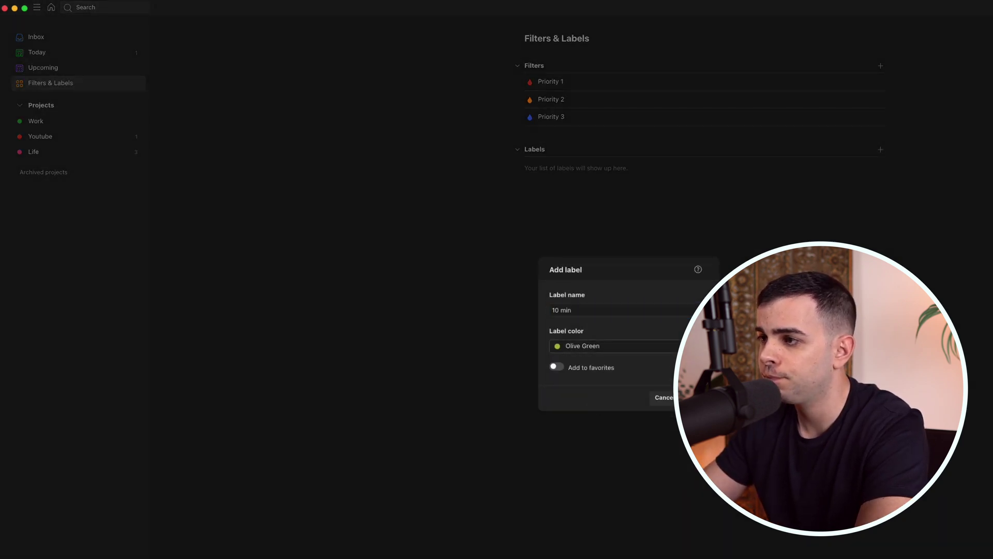
key(Return)
click(541, 57)
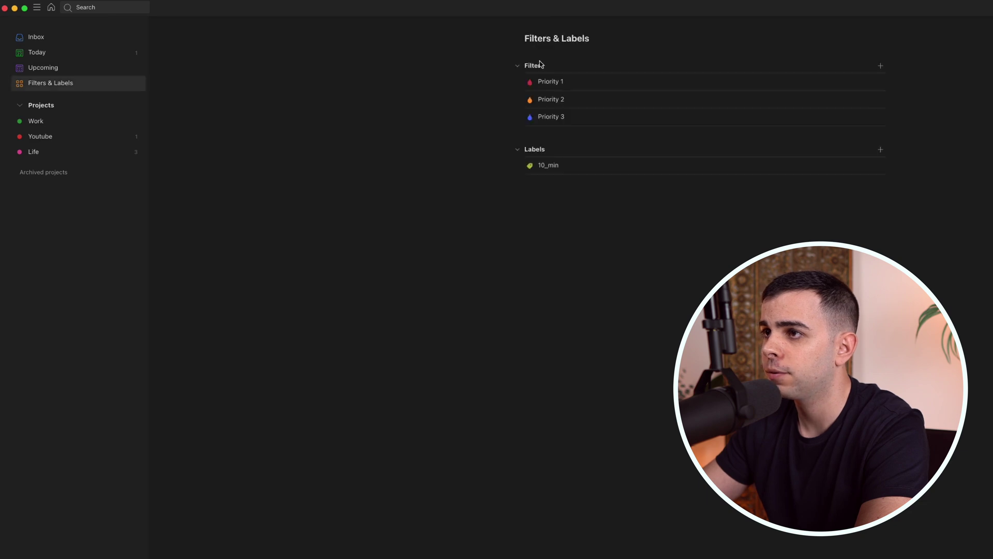
Create the 20_min label in Lime Green.
click(880, 150)
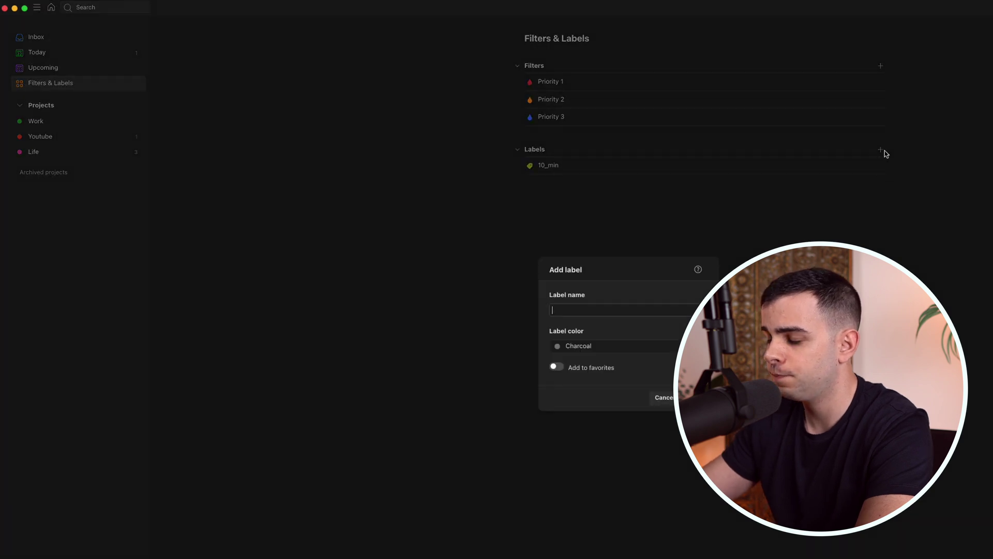
click(574, 345)
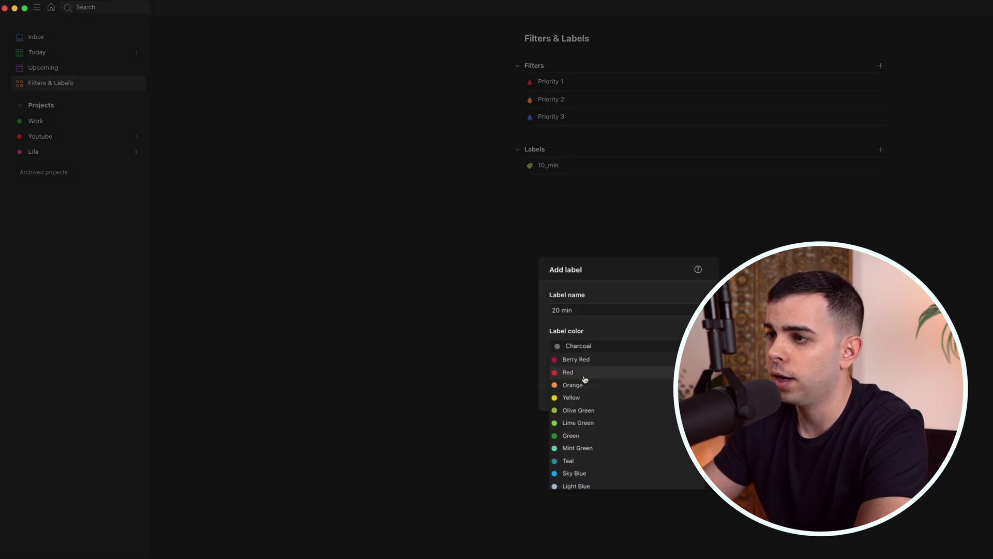
click(580, 422)
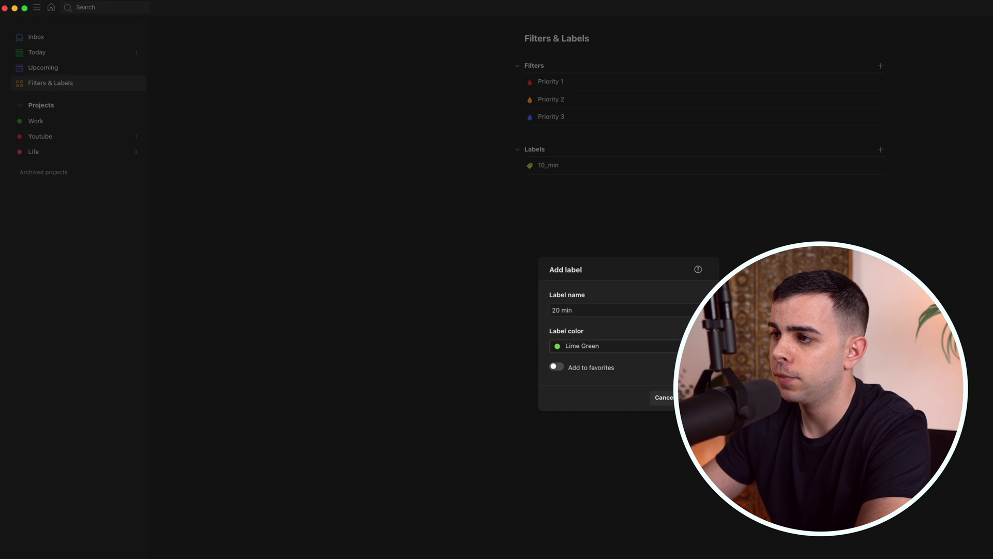
key(Return)
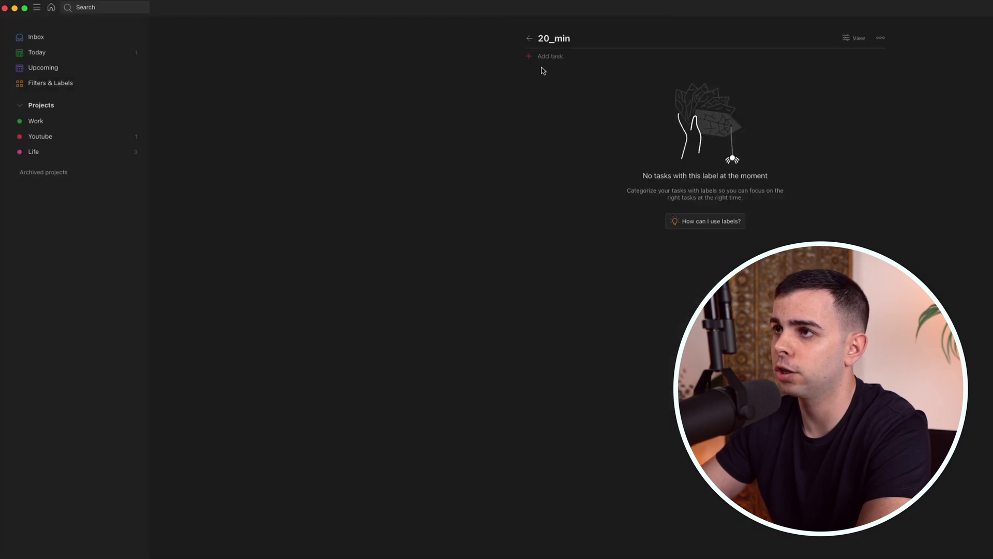
click(530, 40)
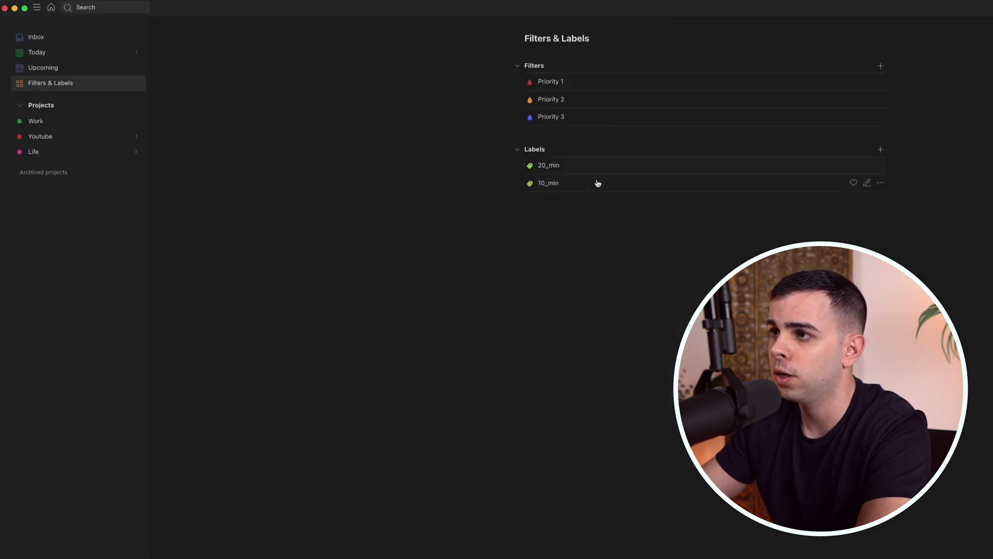
Create a green 30_min label.
click(880, 149)
text(30 min)
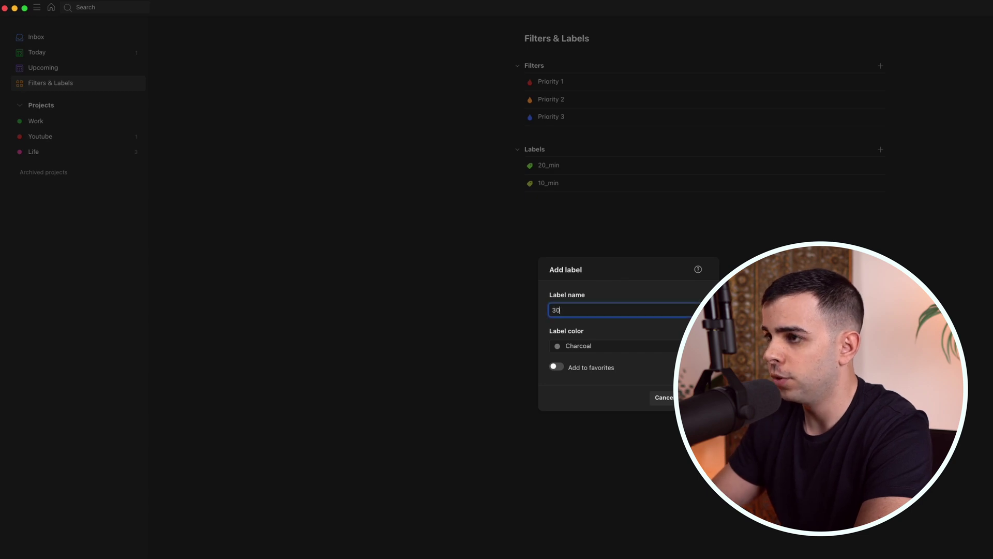
click(595, 346)
click(583, 414)
key(Return)
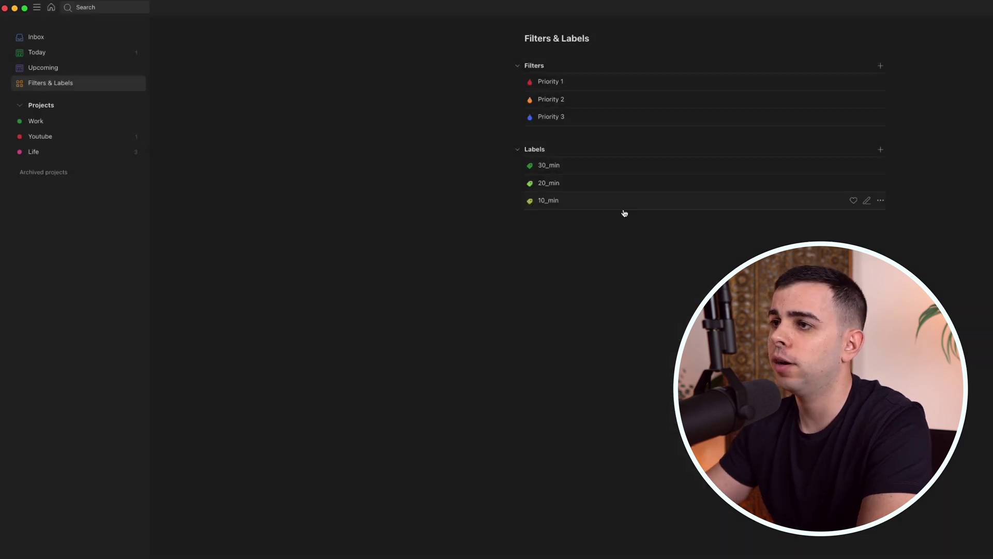
Add the 30_min, 20_min and 10_min labels to favorites.
click(855, 167)
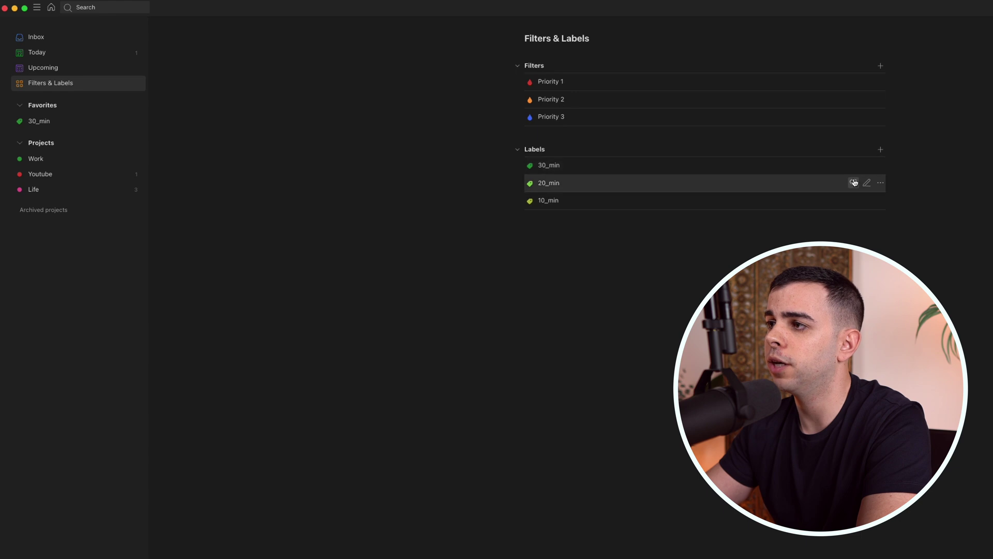
click(854, 183)
click(855, 201)
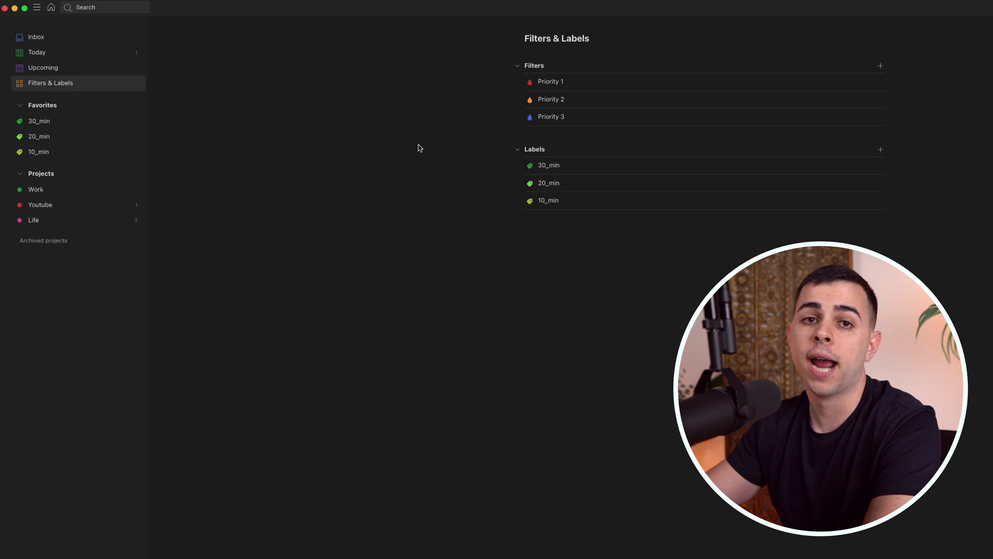
View the tasks tagged 20_min and 10_min.
click(73, 136)
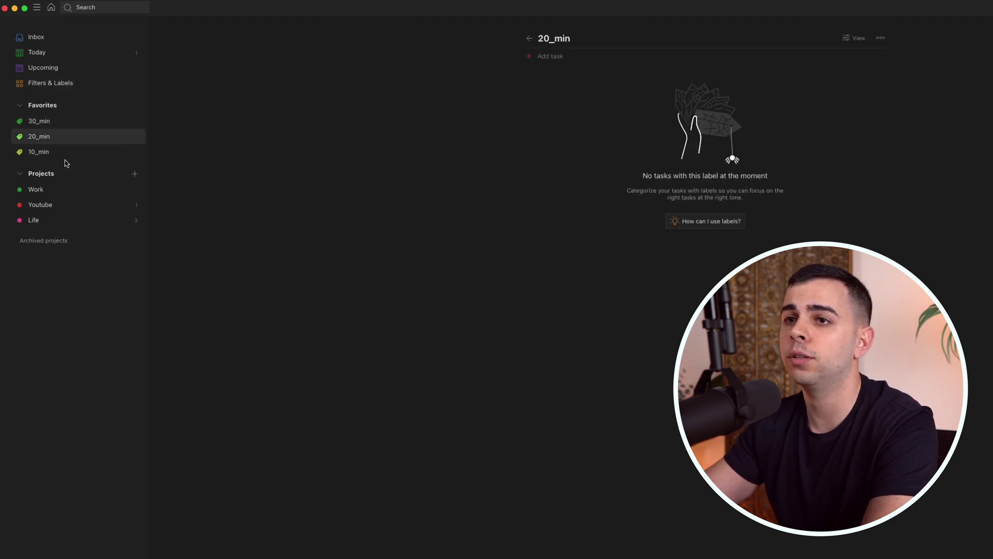
click(65, 157)
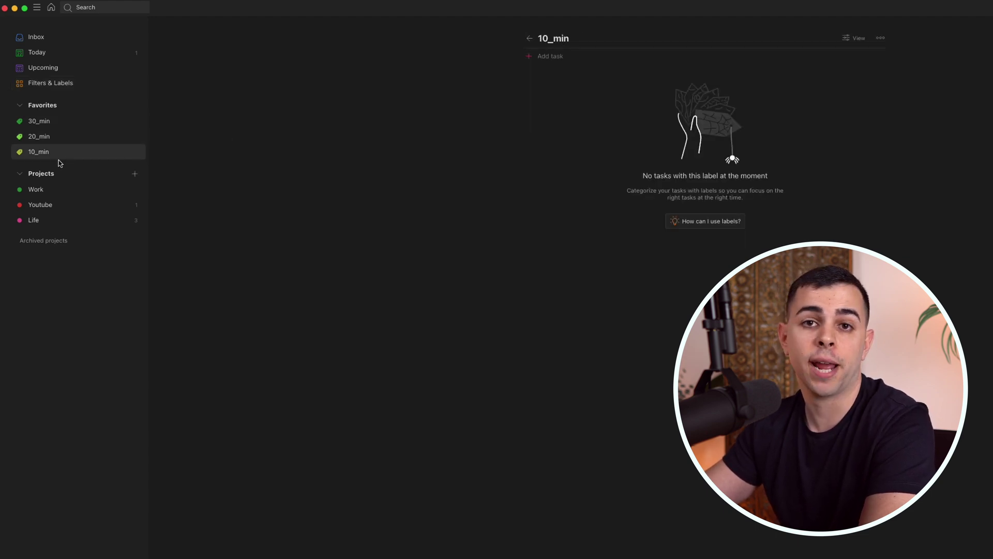
click(38, 137)
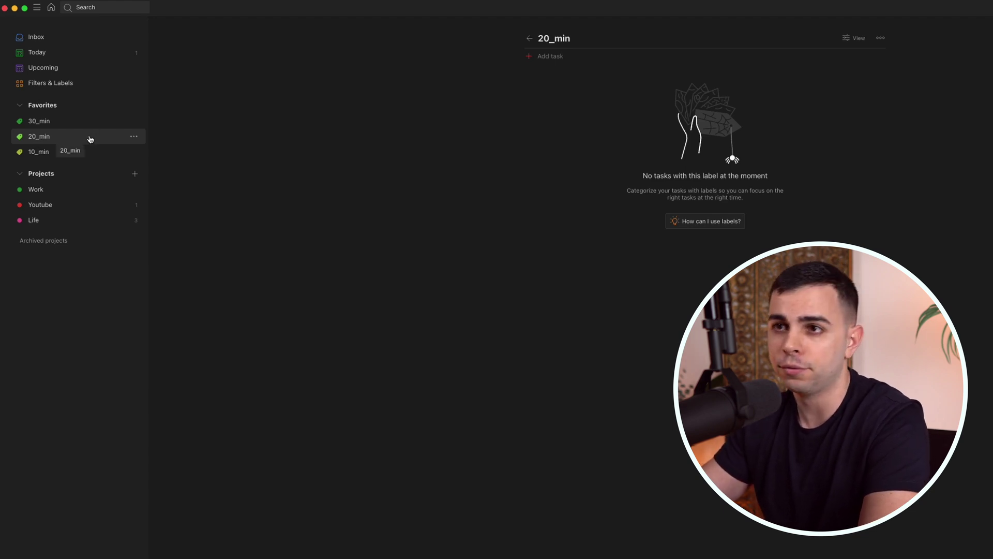
Jump to Filters & Labels with G V, hide the sidebar with M, and start a quick-add task.
key(g)
key(v)
key(m)
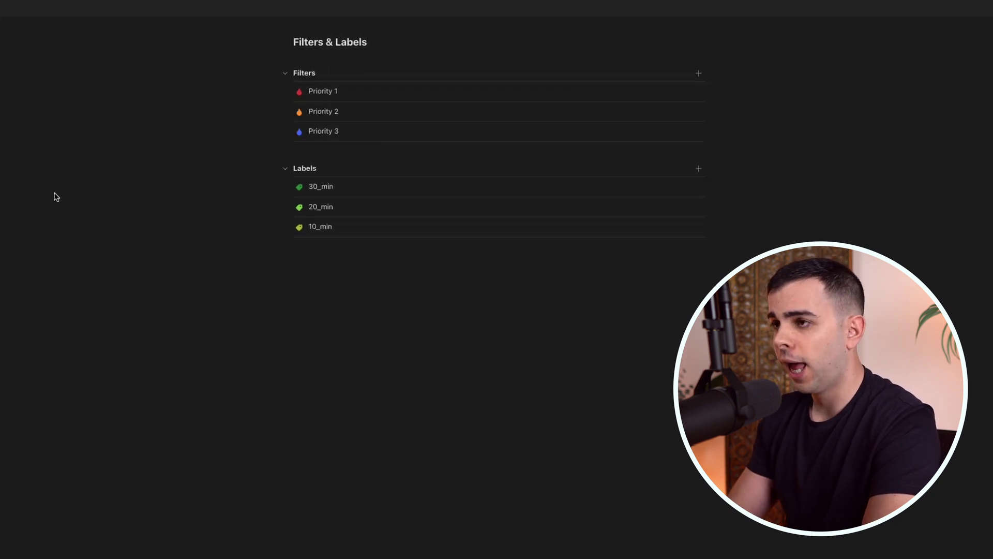
key(q)
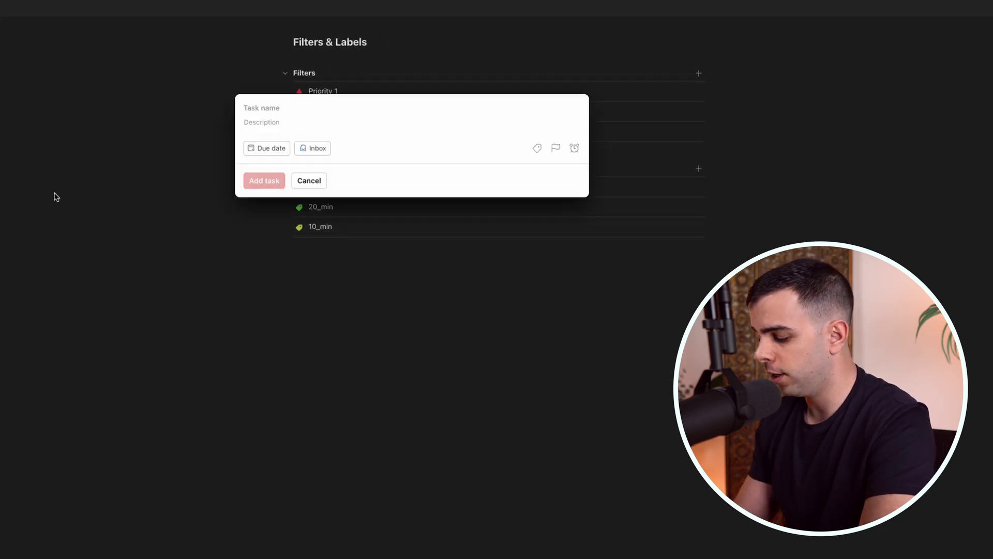
text(@)
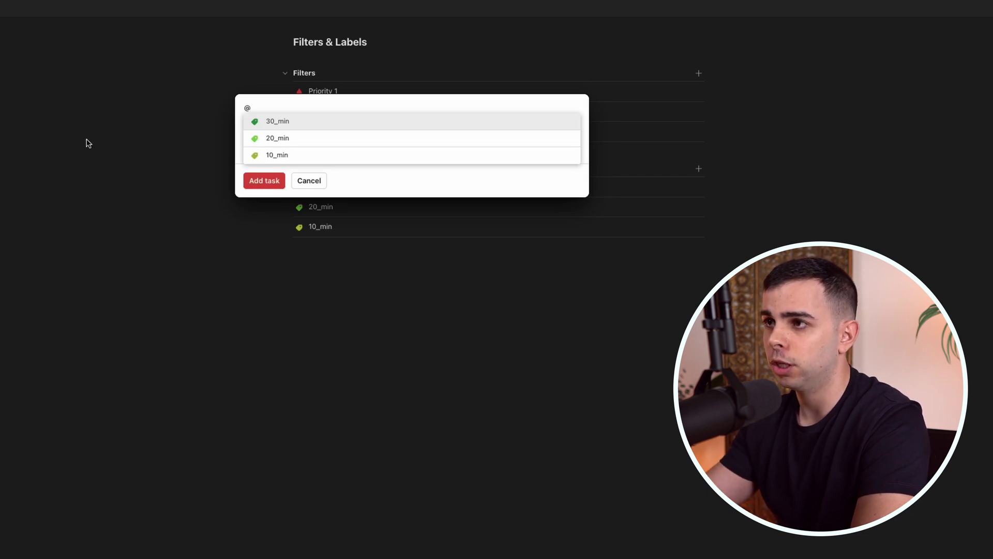
key(Return)
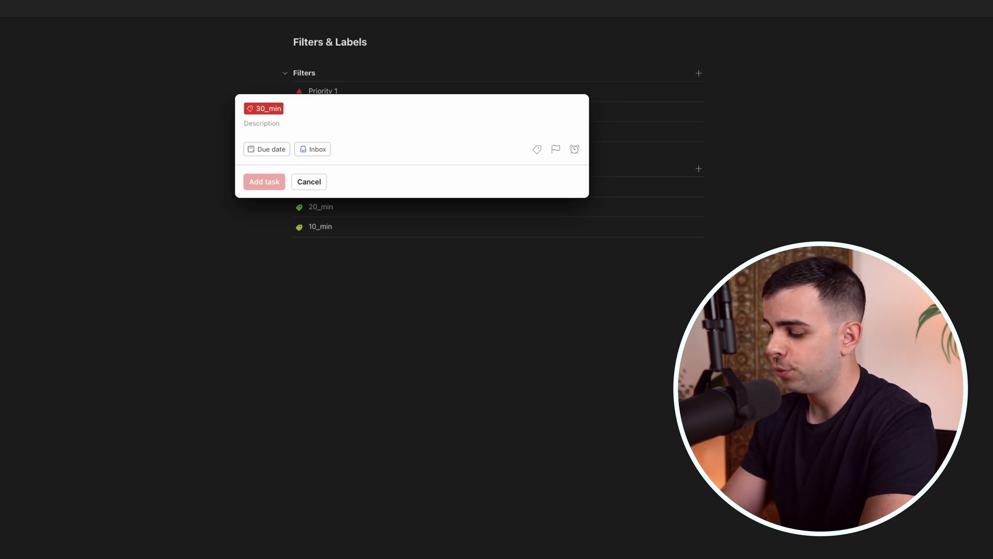
text(p1)
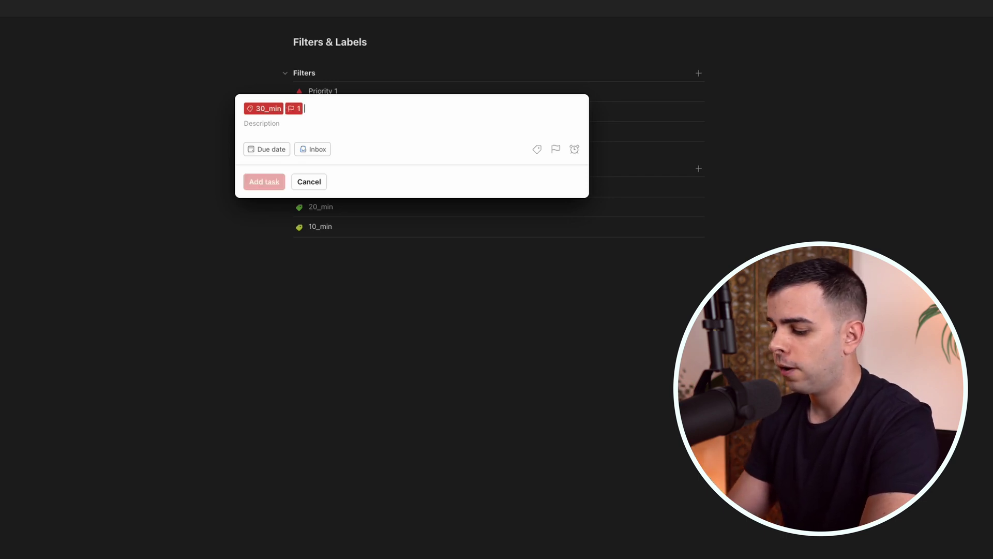
text(#Work)
key(Return)
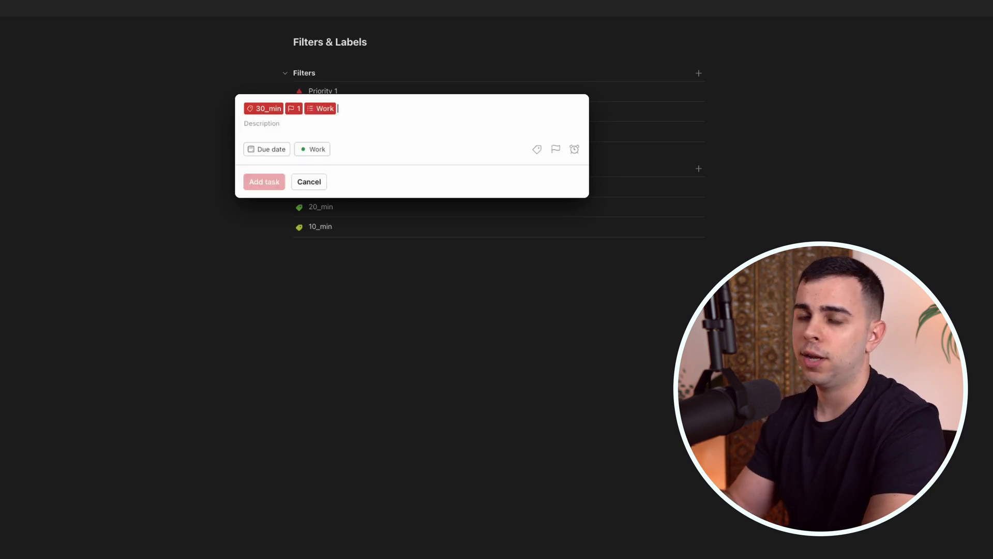
click(418, 277)
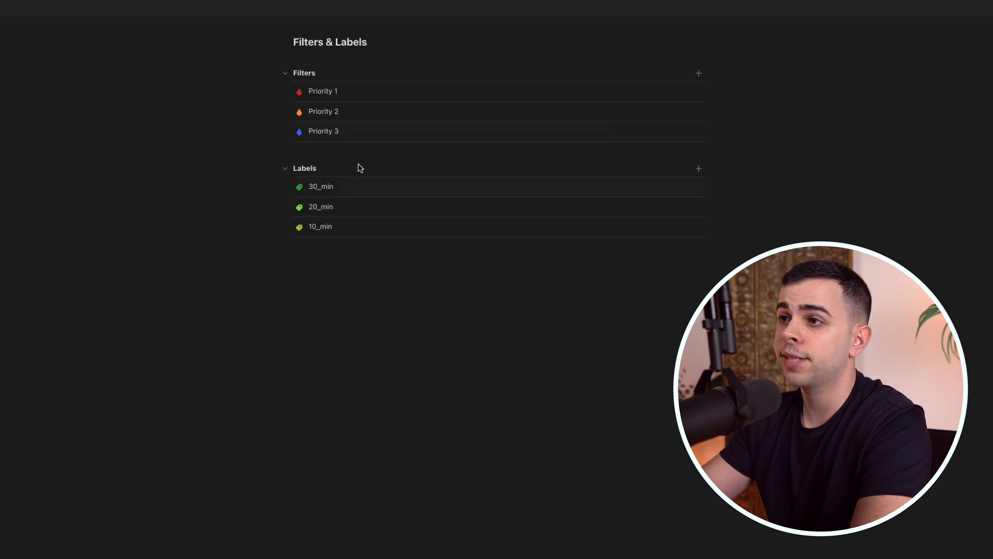
Create the labels Long and Someday.
click(698, 169)
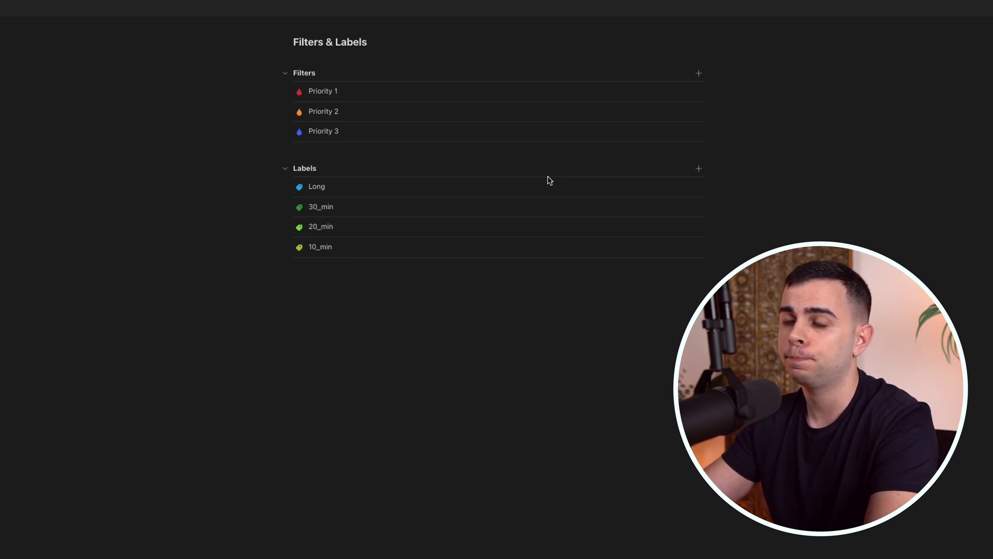
click(698, 168)
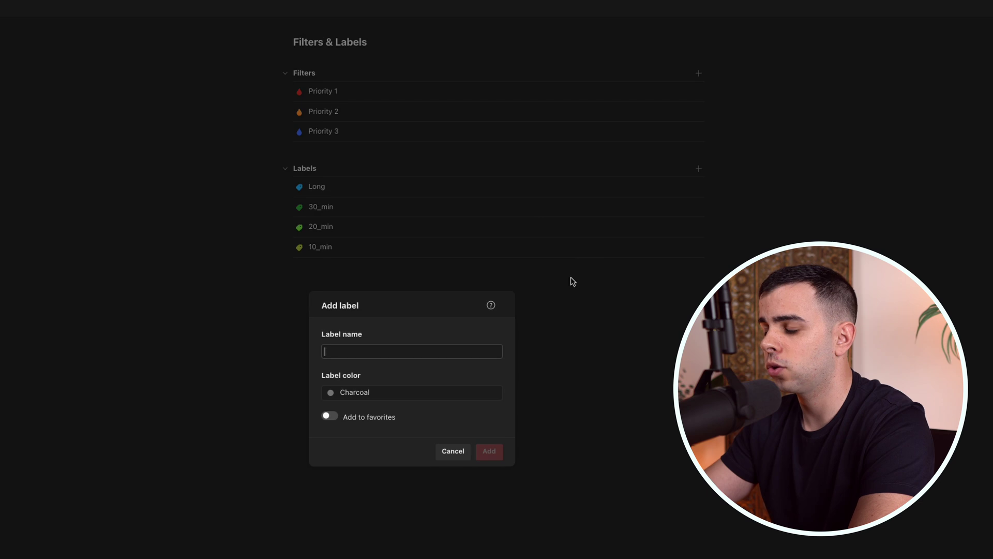
text(Someday)
key(Return)
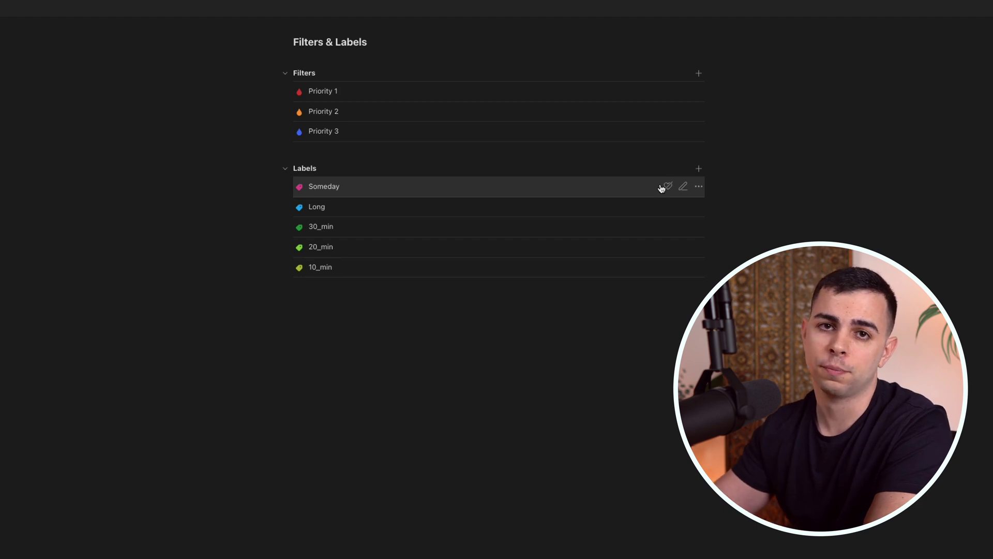
Create an On Phone label coloured Lavender.
click(698, 168)
text(On Phone)
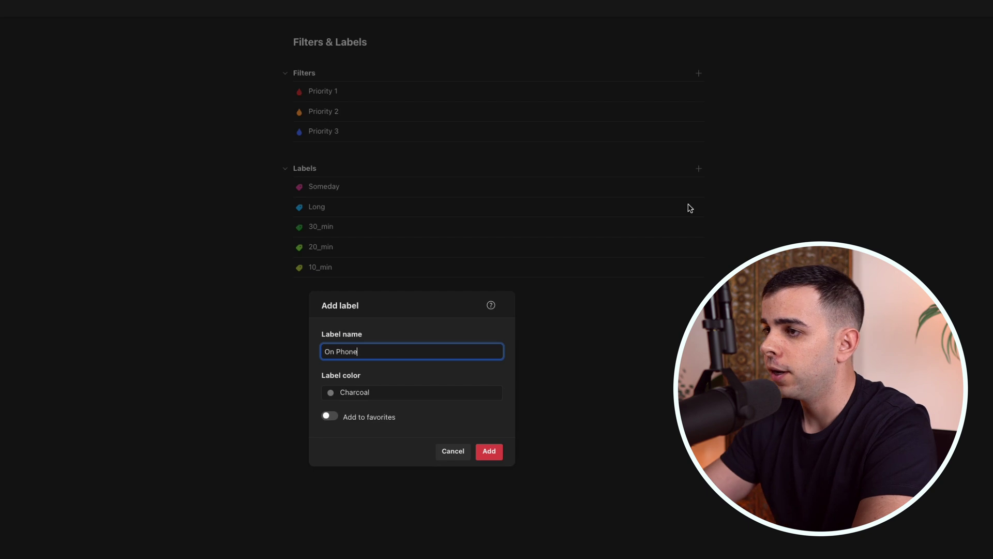
click(357, 393)
click(361, 504)
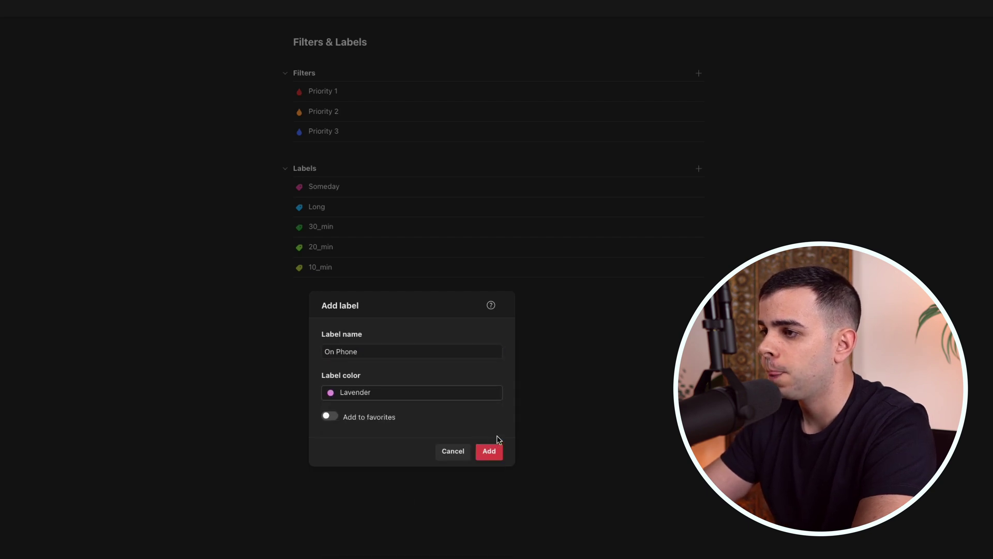
click(483, 448)
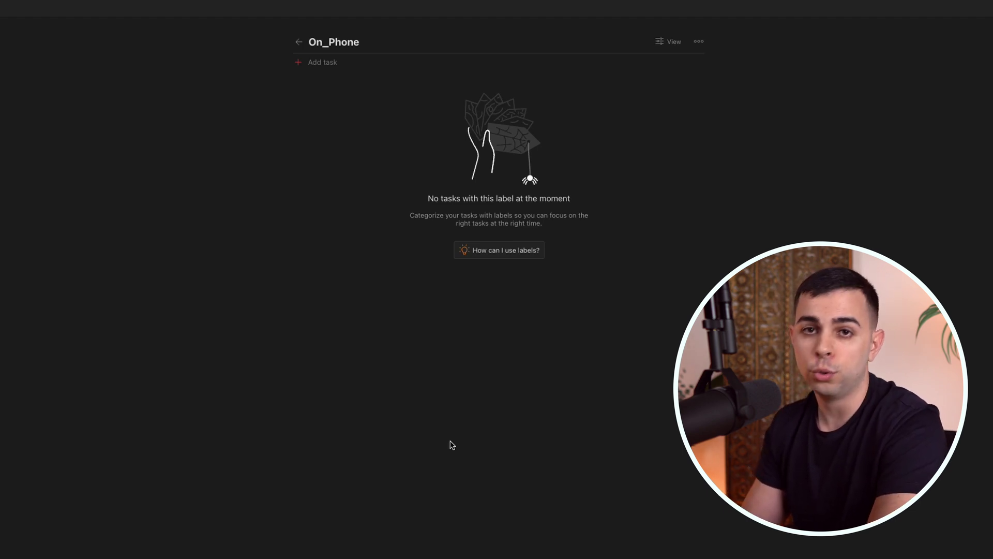
text(q)
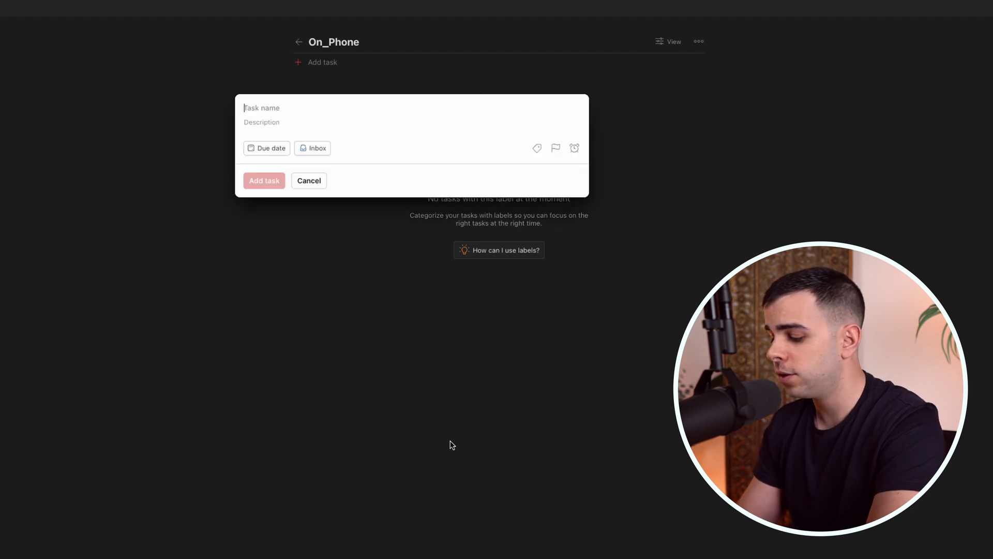
text(Make thum)
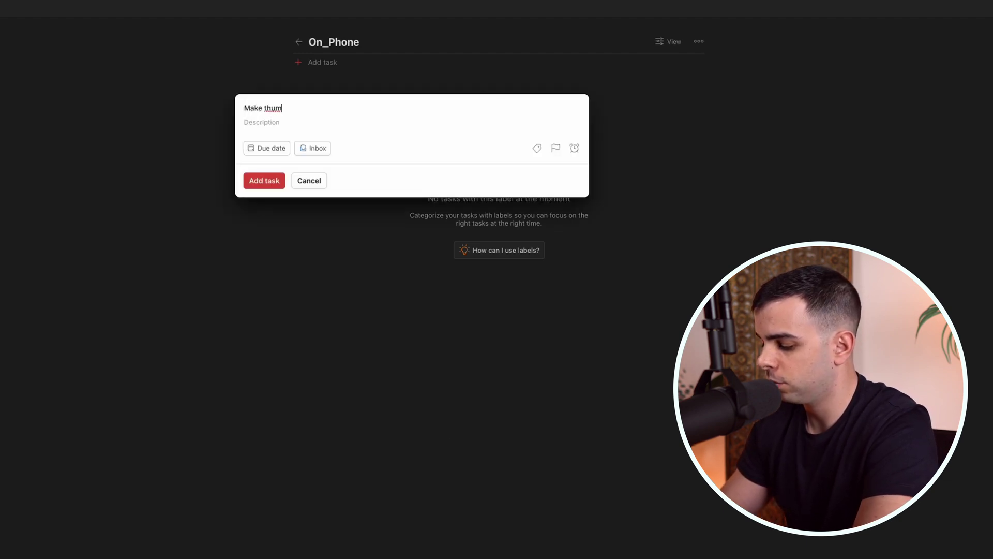
text(bnail tom at)
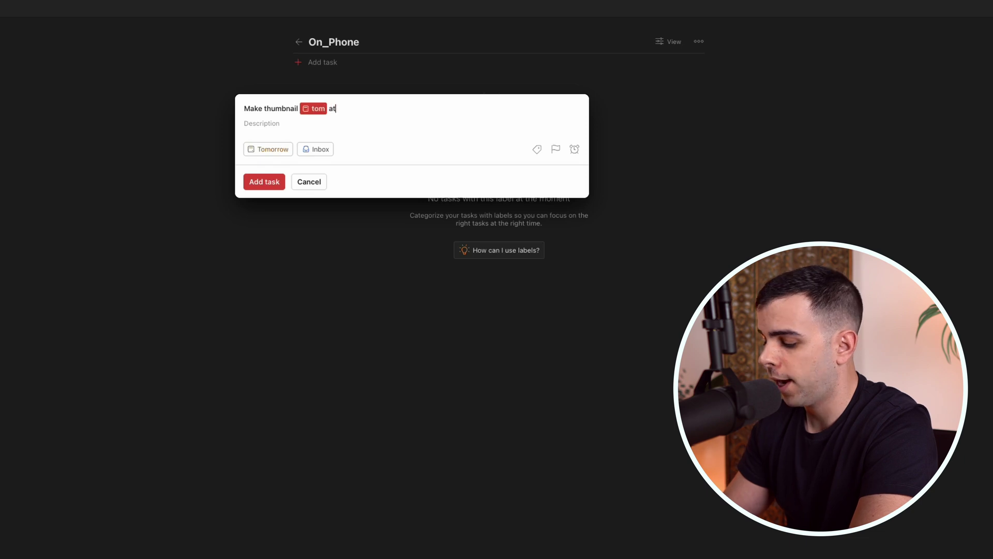
text( 1pm)
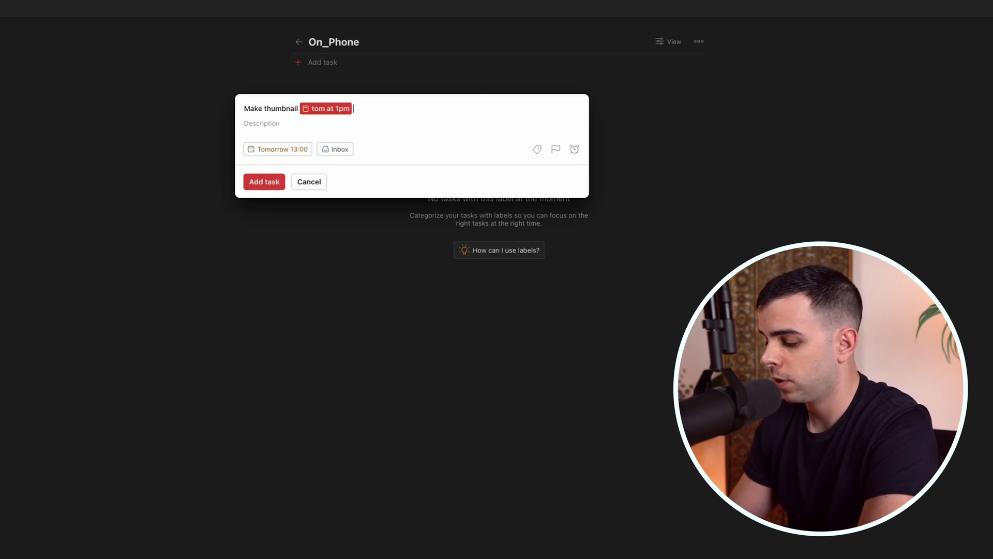
text( @3)
key(Return)
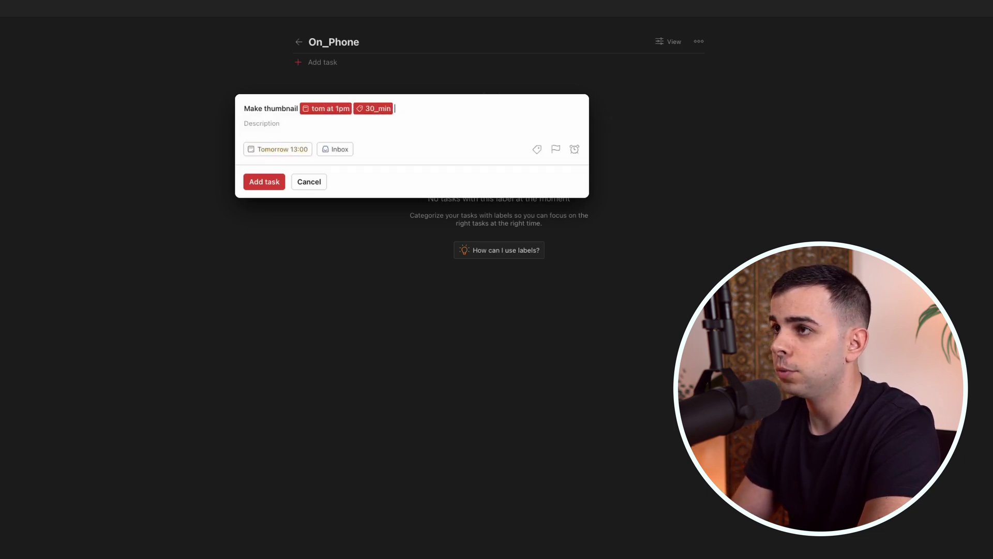
text(#you)
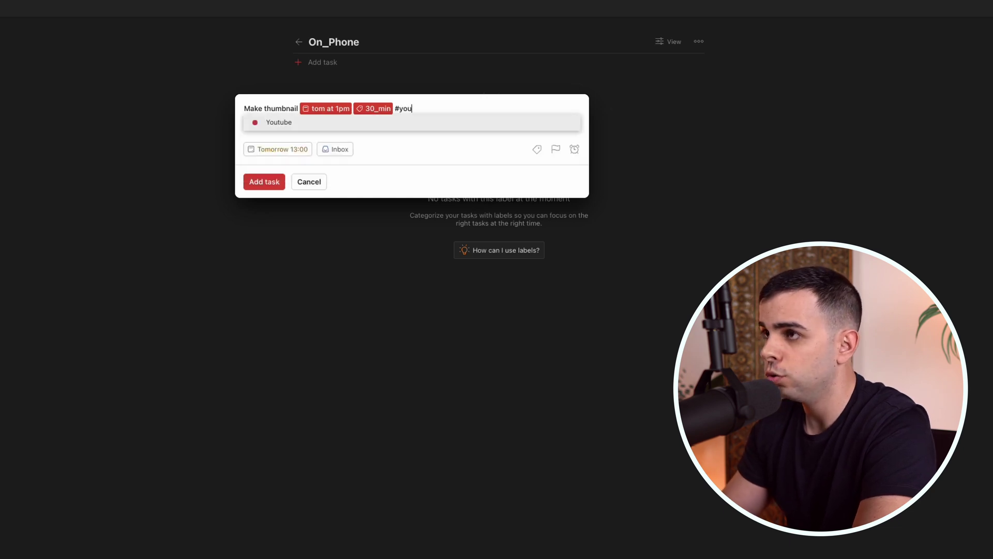
key(Return)
text(p1)
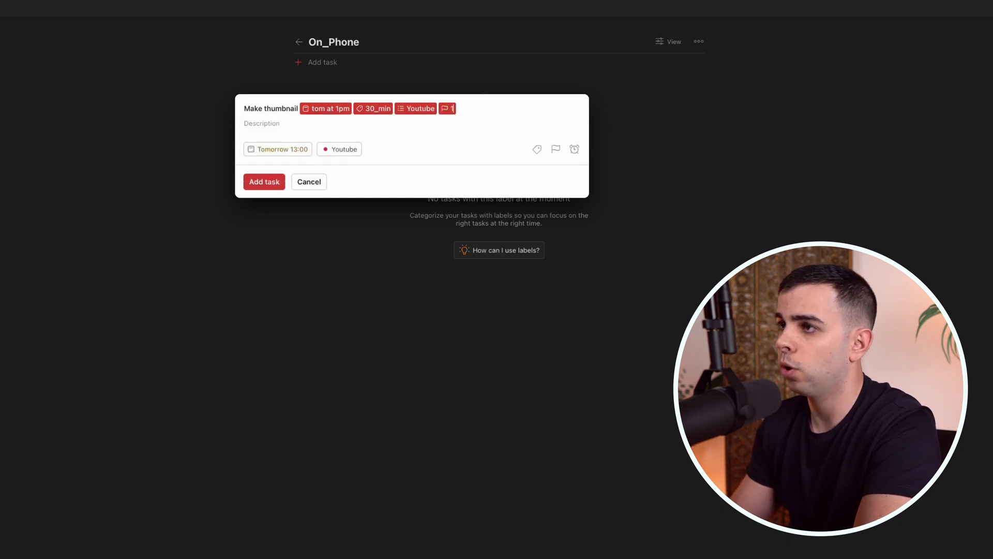
key(Return)
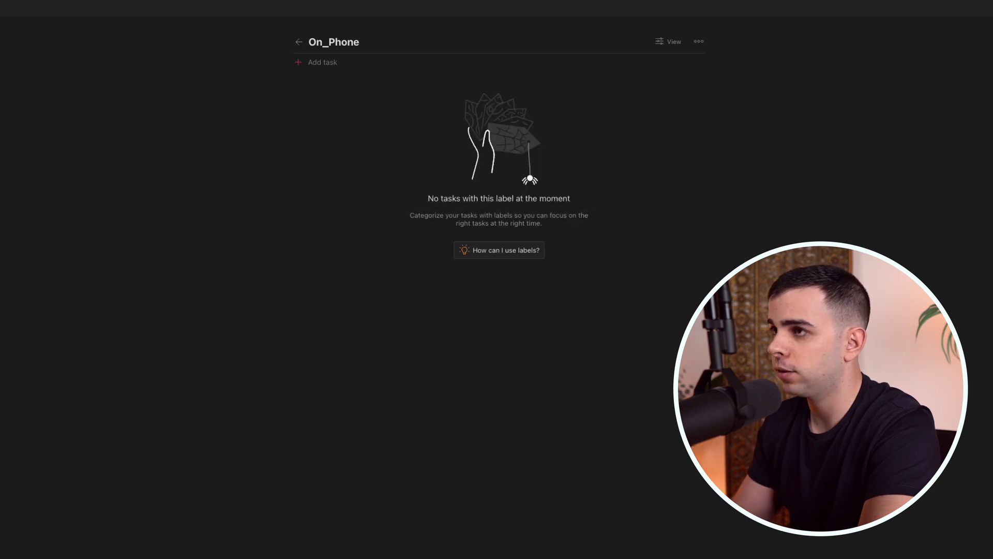
key(g)
key(i)
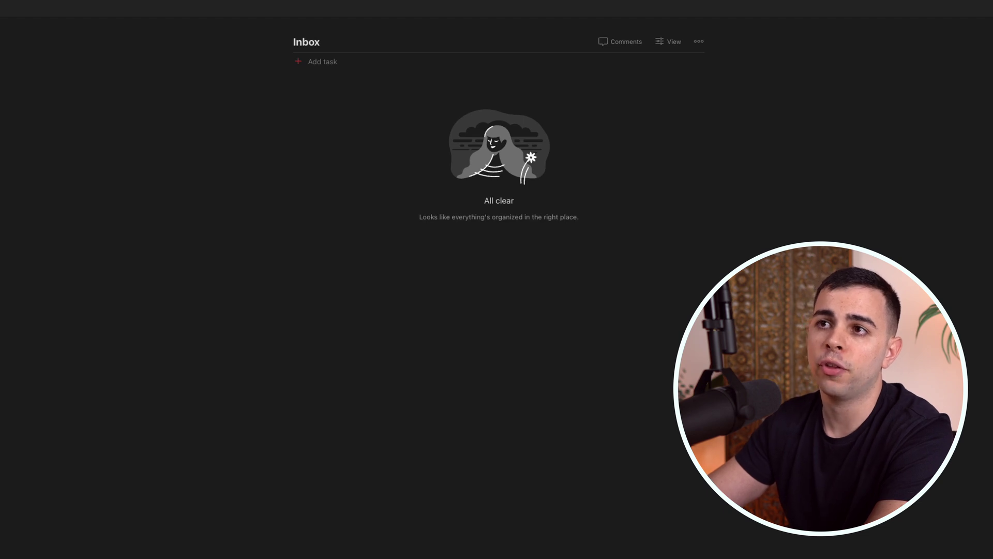
Switch to Today, open Integrations from the account menu, and open the integrations directory.
key(g)
key(t)
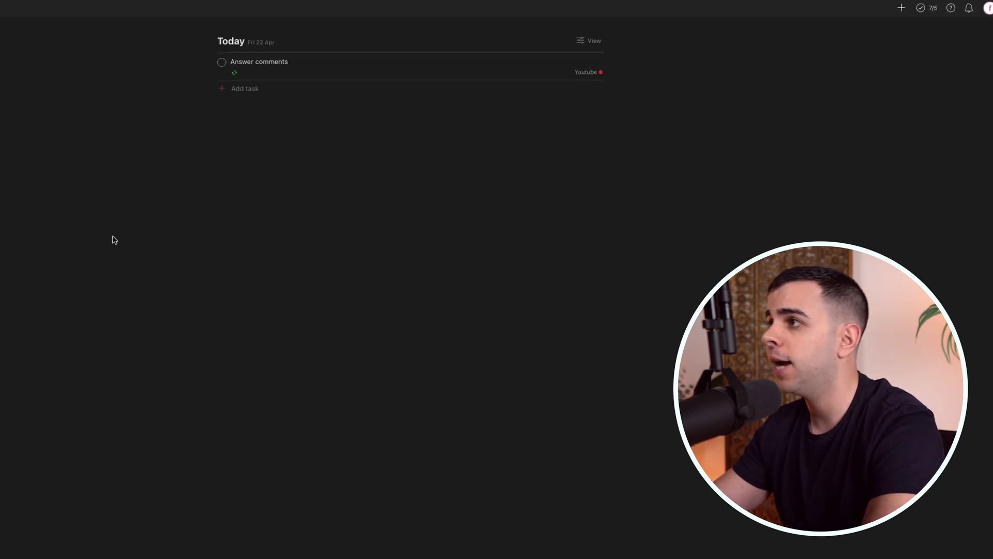
click(988, 8)
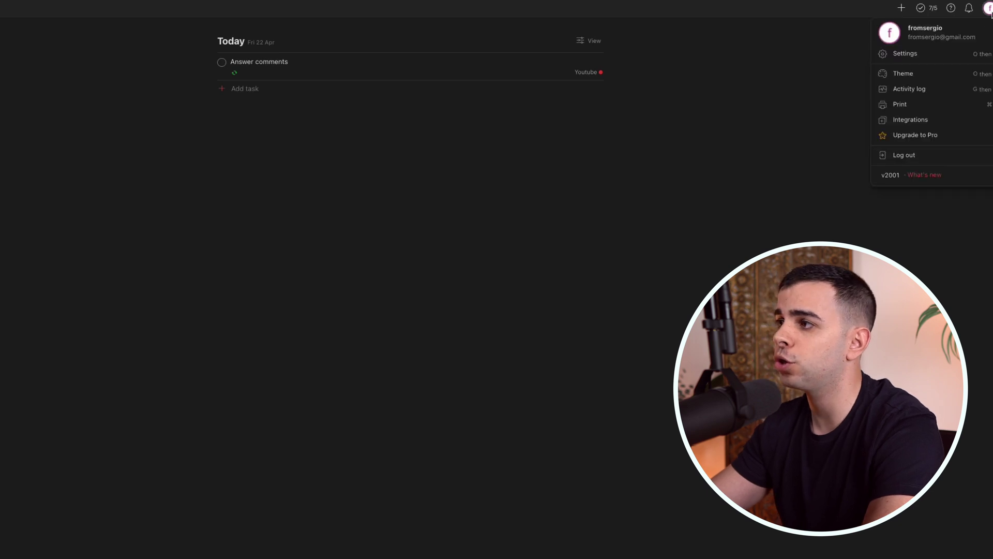
click(937, 121)
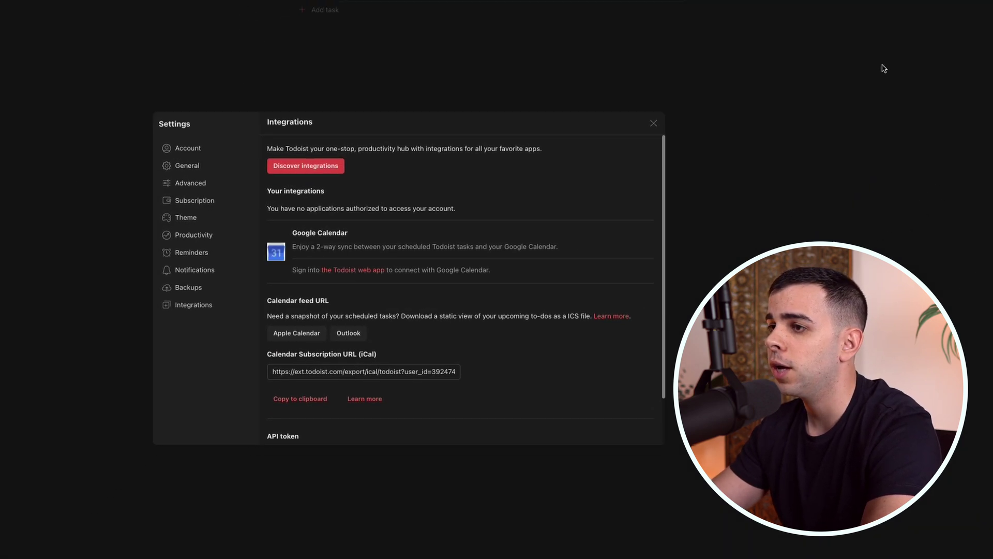
click(352, 155)
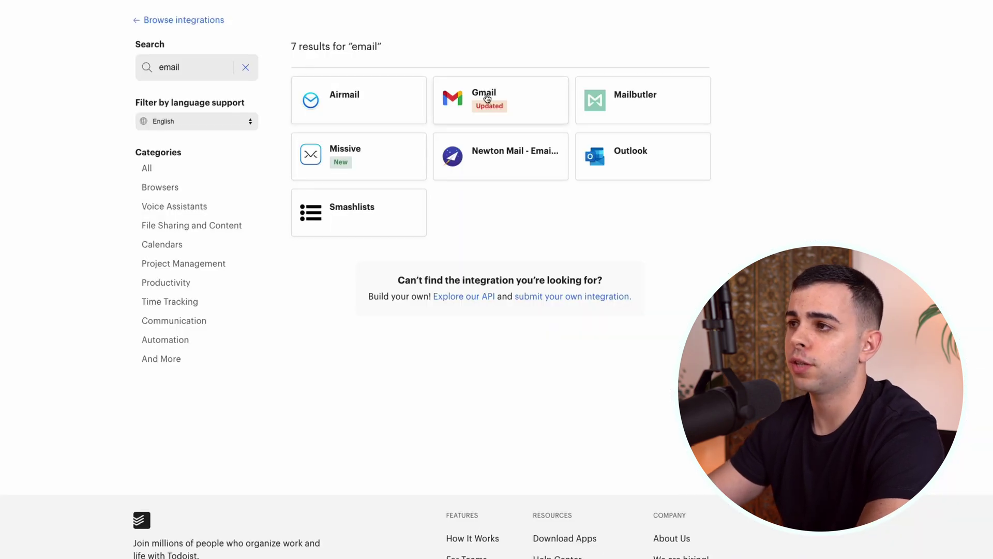
Open the Gmail integration page and scroll down to its features.
click(487, 98)
scroll(516, 209, down, 8)
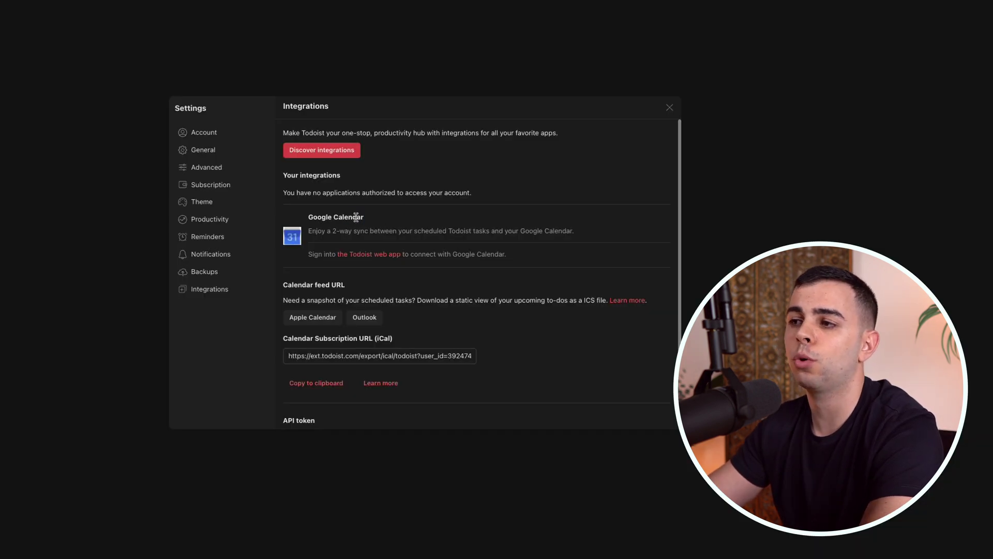
Select part of the Google Calendar heading in Integrations settings, then clear the selection.
drag(365, 217, 317, 224)
click(315, 226)
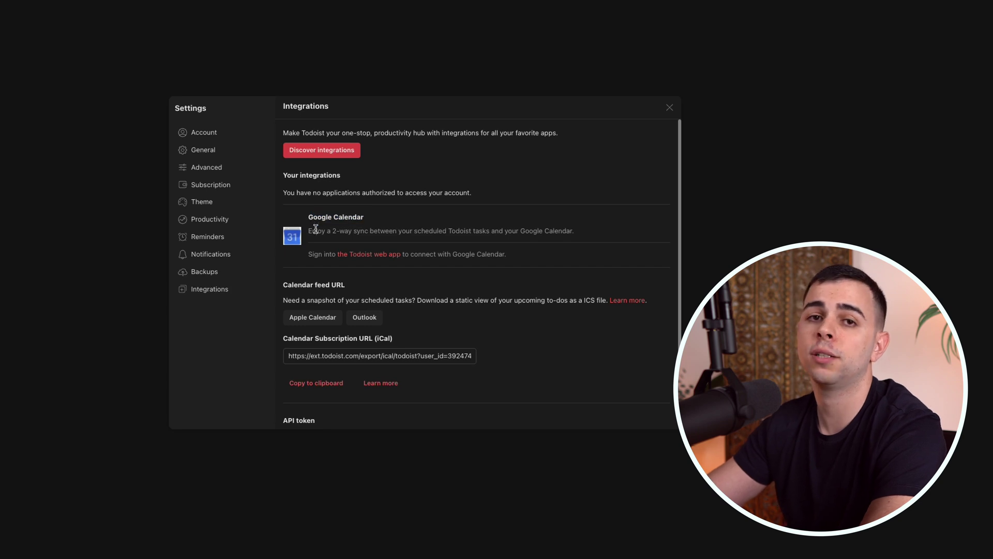